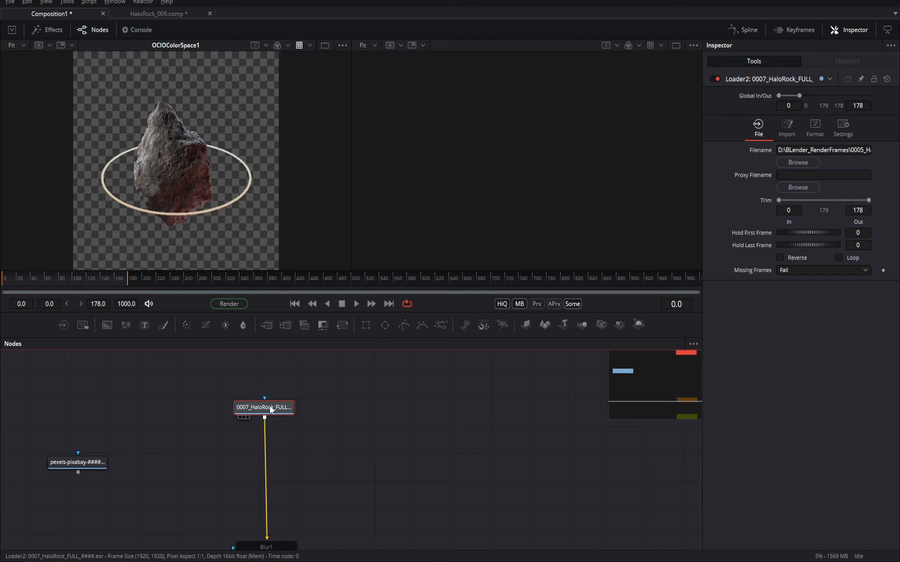
# Paste a duplicate of the 0007_HaloRock_FULL loader beside the original and show it in the first viewer
pyautogui.moveTo(271, 410)
pyautogui.click(330, 398)
pyautogui.hotkey('ctrl', 'v')
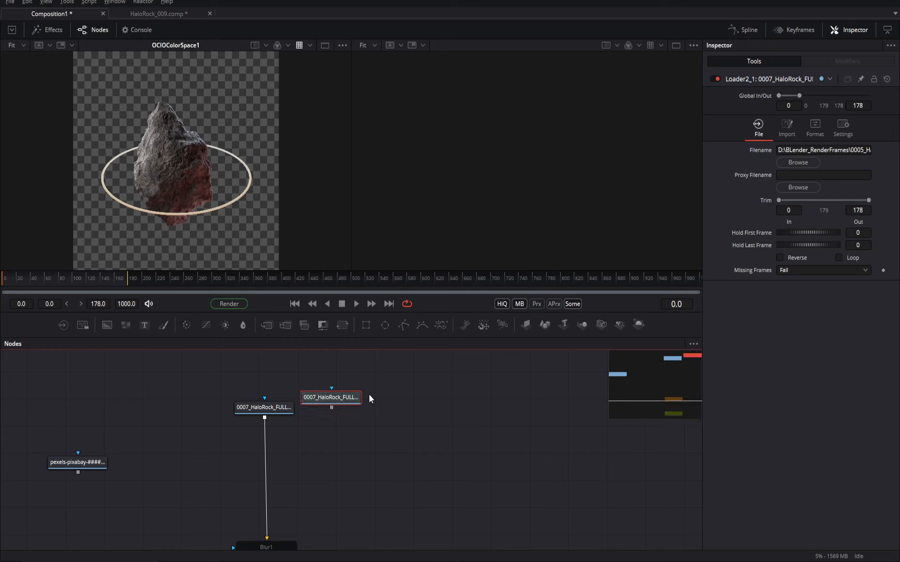
pyautogui.moveTo(344, 402); pyautogui.dragTo(355, 398)
pyautogui.press('1')
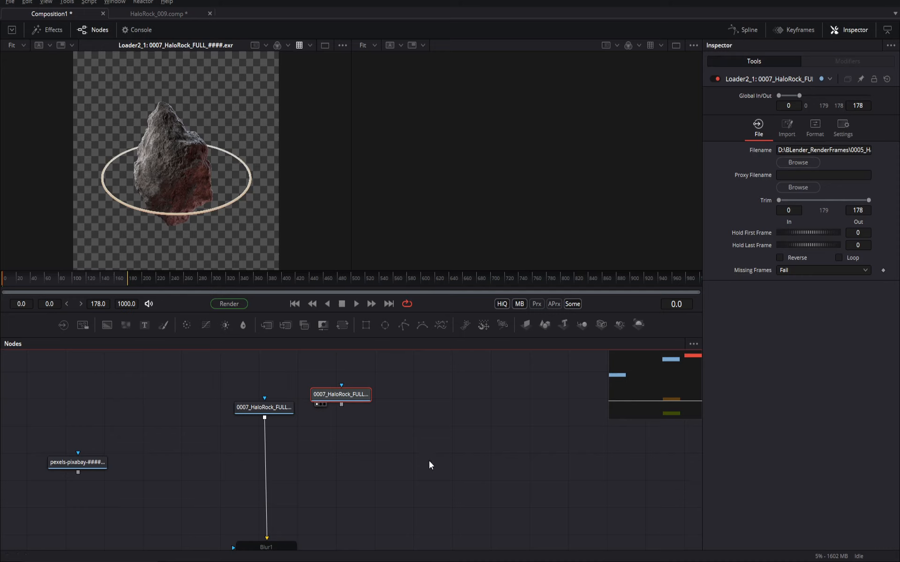
# Examine the OpenEXR channel assignments of the duplicate HaloRock loader and show the loader in the second viewer
pyautogui.click(264, 409)
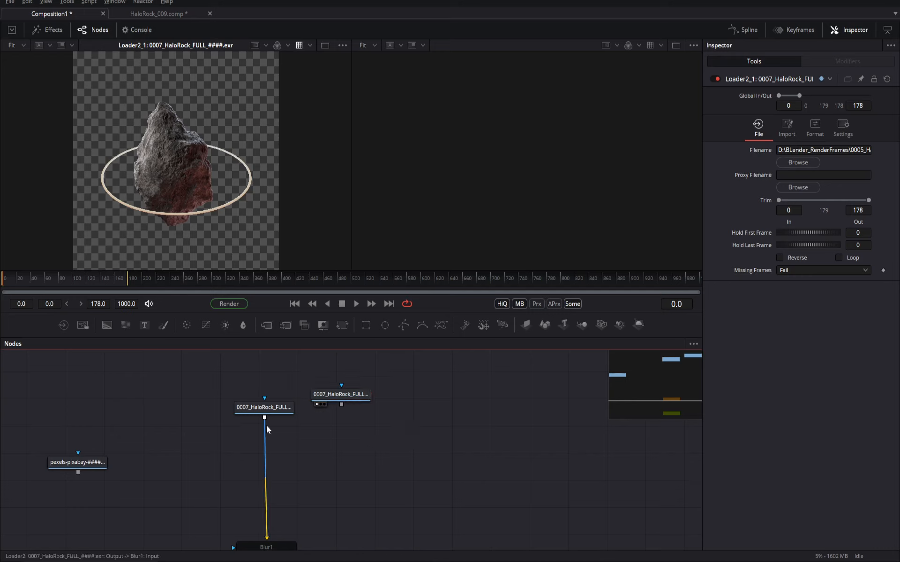
pyautogui.click(340, 394)
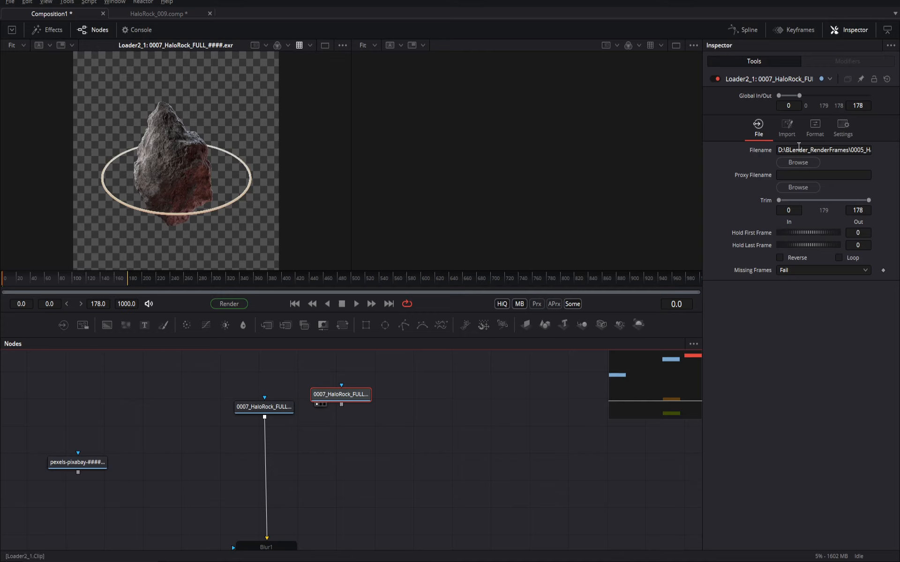
pyautogui.click(815, 134)
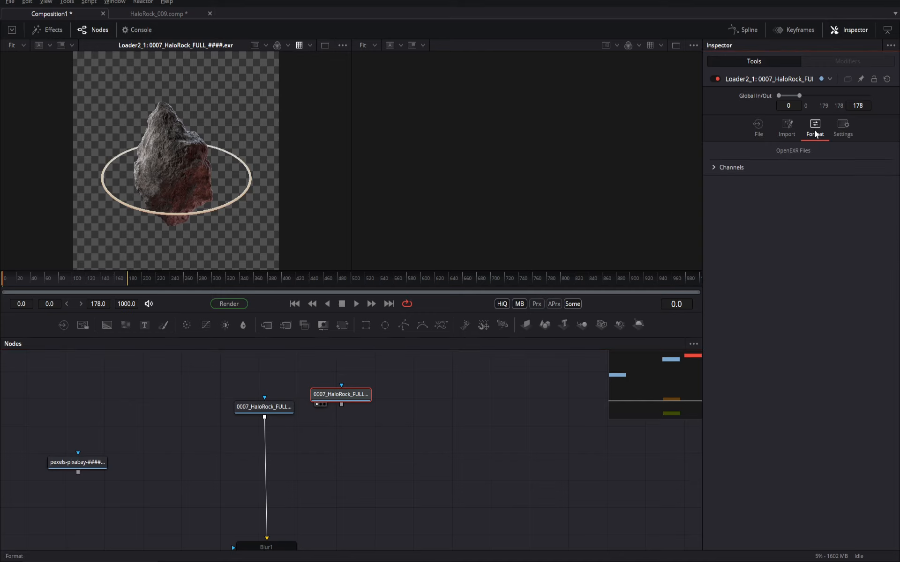
pyautogui.click(714, 167)
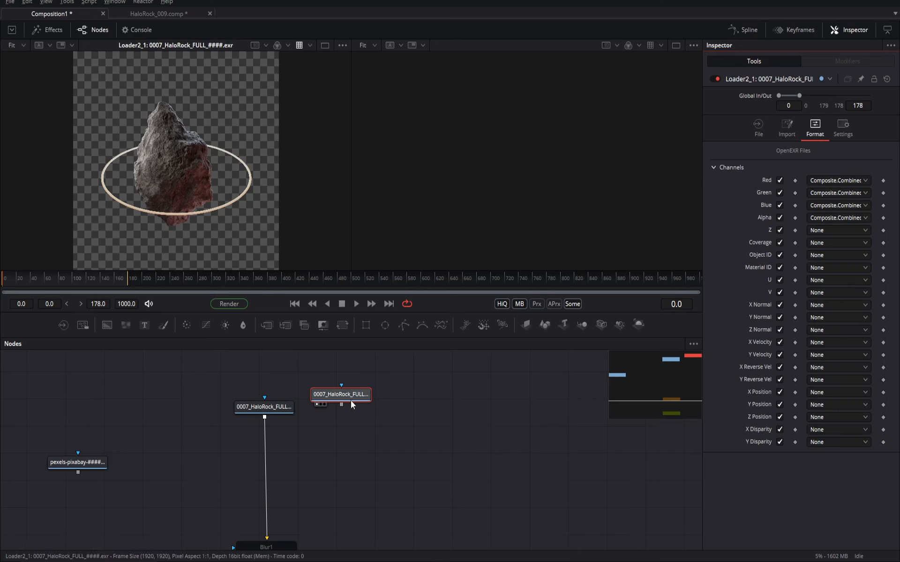
pyautogui.press('2')
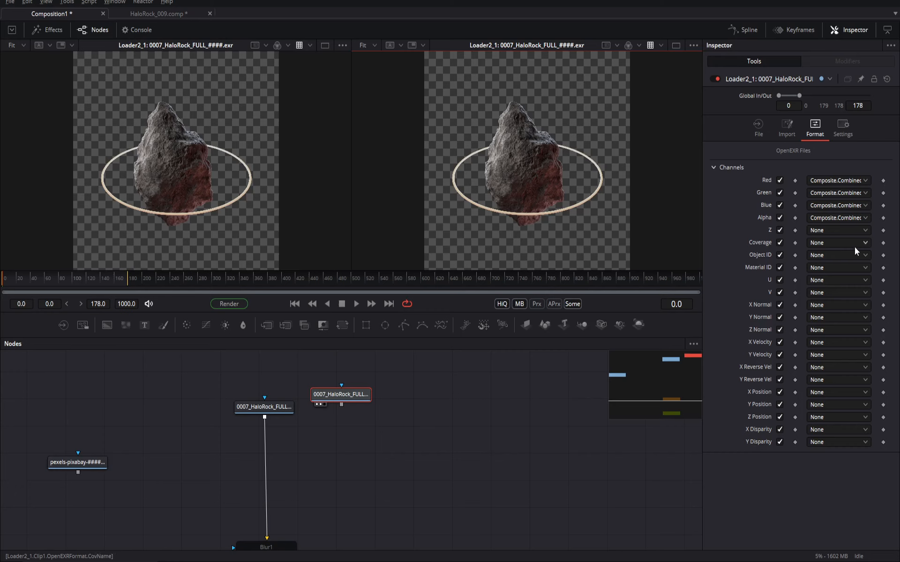
pyautogui.click(863, 229)
pyautogui.click(863, 229)
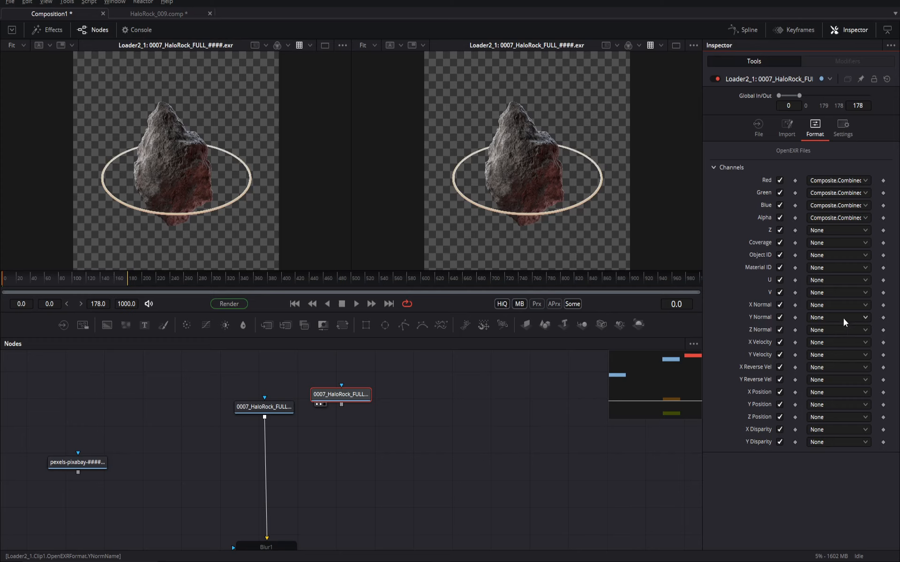
# Run the Split EXR Ultra script on the duplicate loader with its nodes placed horizontally, closing the script dialog
pyautogui.click(334, 397)
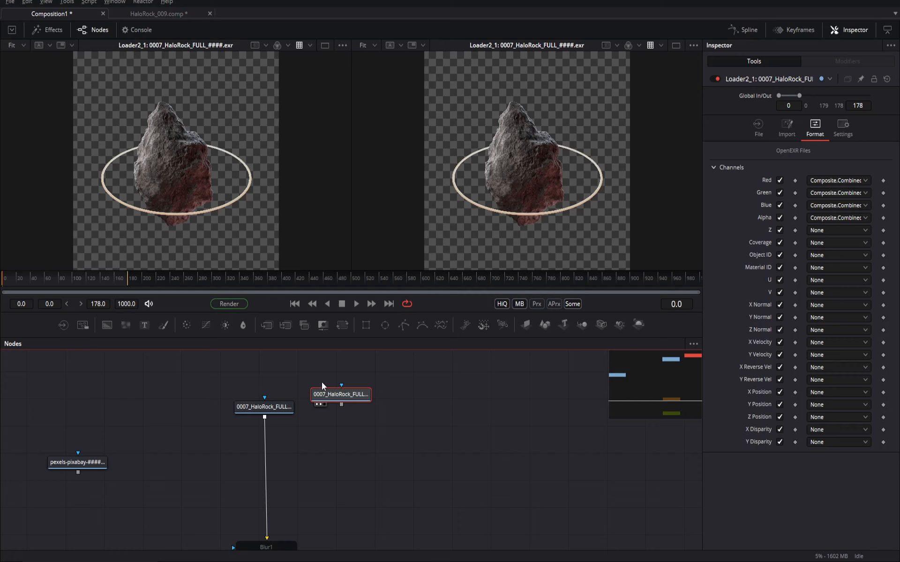
pyautogui.rightClick(333, 394)
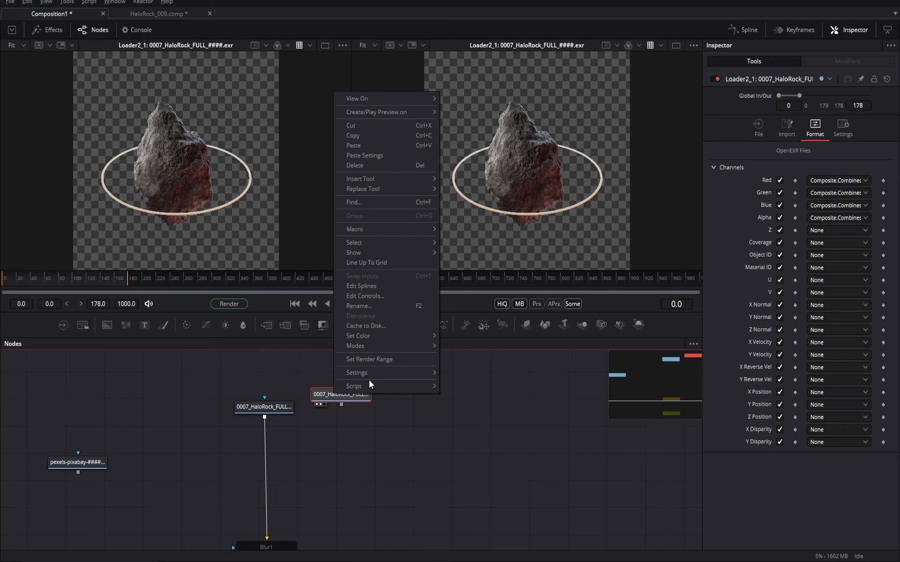
pyautogui.moveTo(372, 386)
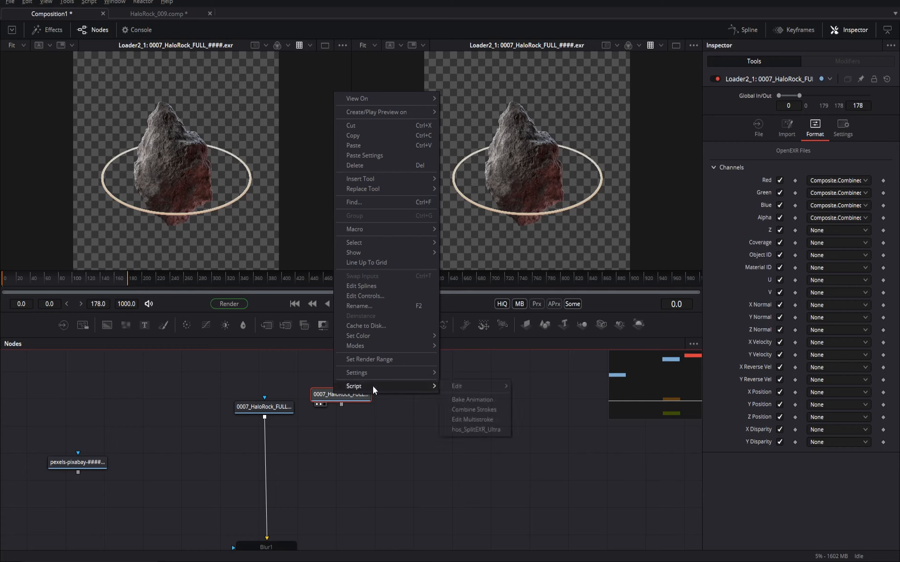
pyautogui.click(491, 429)
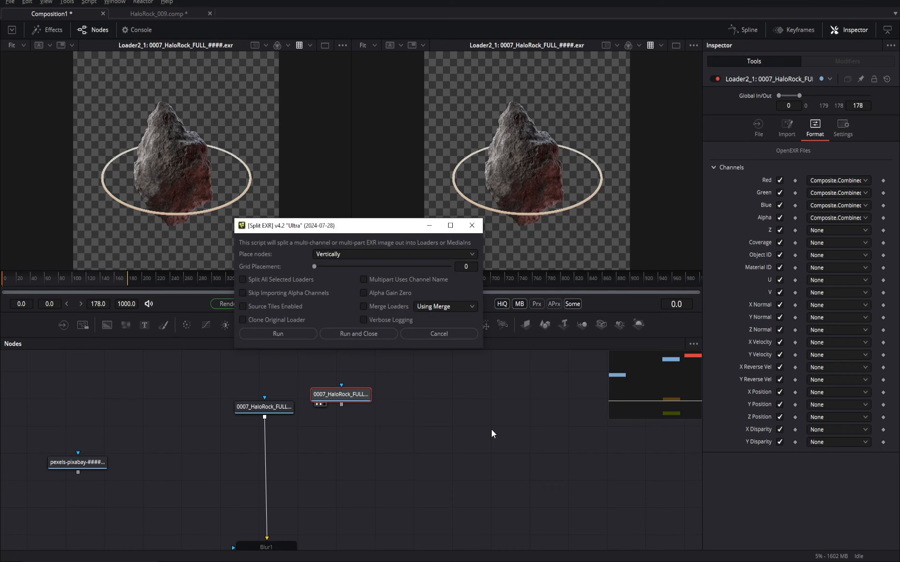
pyautogui.moveTo(303, 231); pyautogui.dragTo(317, 214)
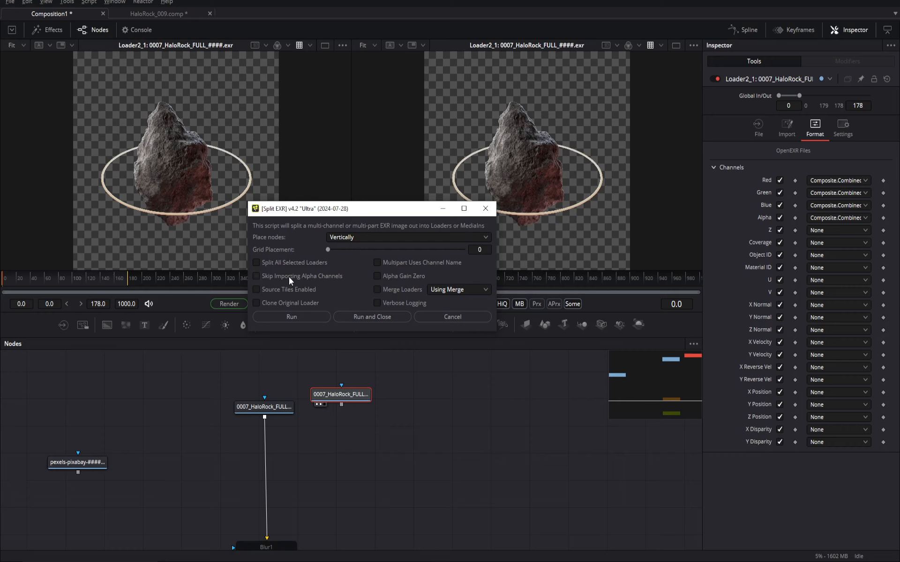
pyautogui.click(339, 237)
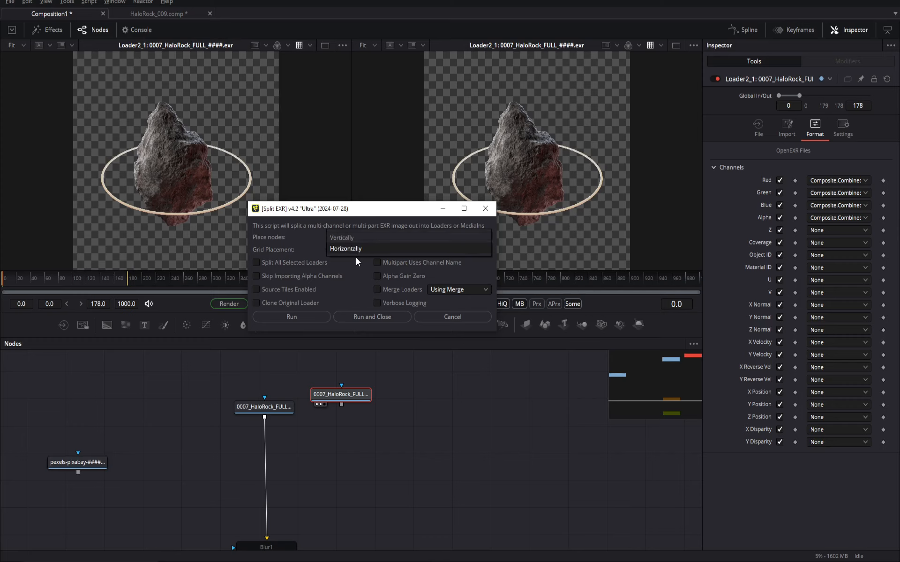
pyautogui.click(352, 254)
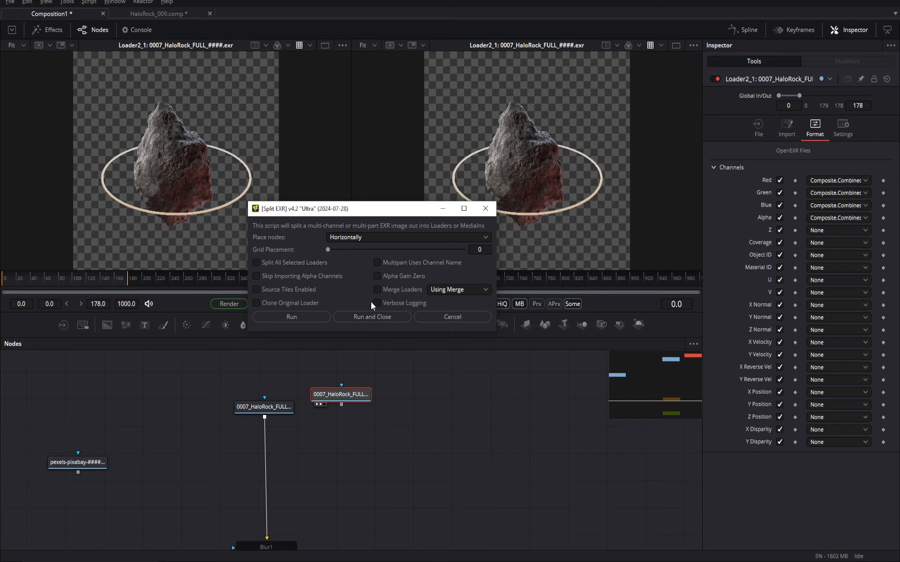
pyautogui.click(372, 317)
# View the Halo_OnlyCombined and ViewLayerCombined loaders in turn in the second viewer
pyautogui.moveTo(432, 398); pyautogui.dragTo(207, 420)
pyautogui.click(227, 412)
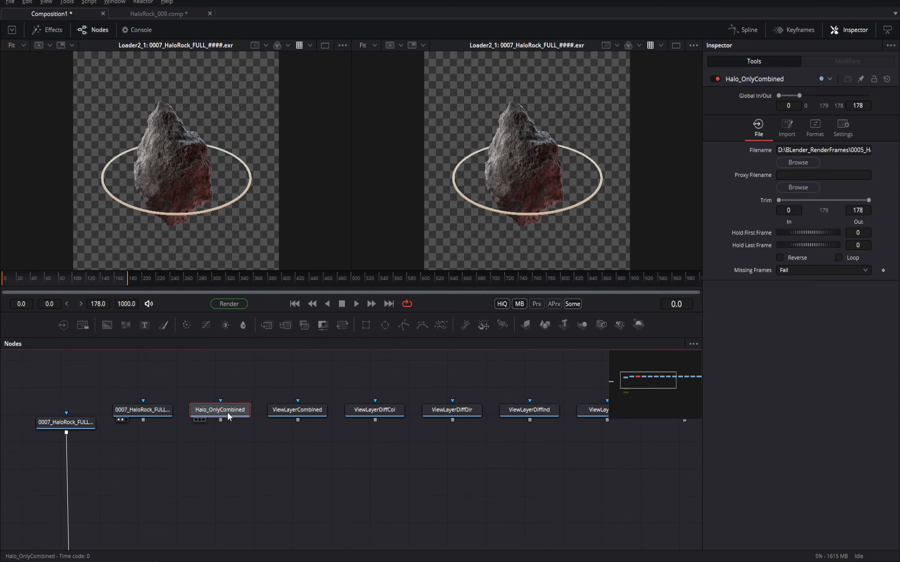
pyautogui.press('2')
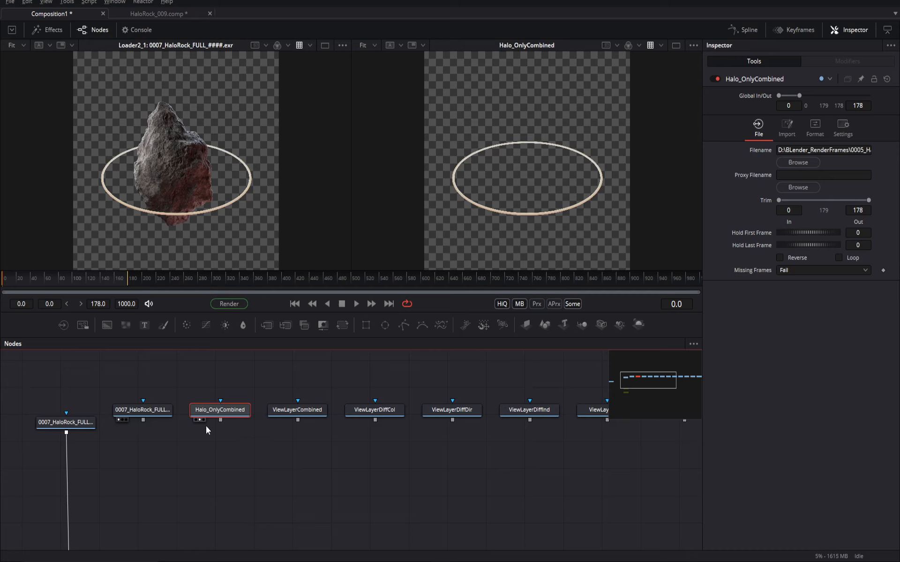
pyautogui.click(299, 414)
pyautogui.press('2')
pyautogui.moveTo(328, 410); pyautogui.dragTo(233, 411)
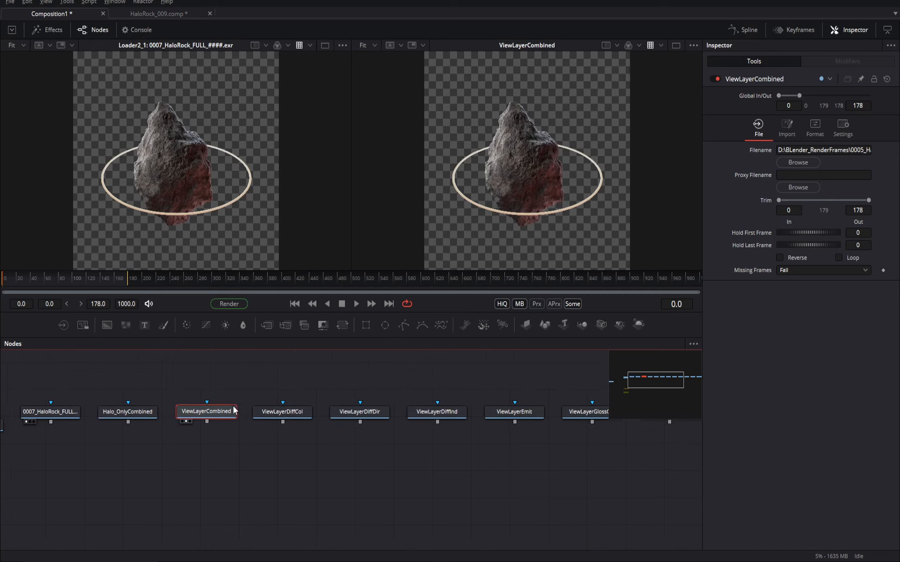
# Inspect the diffuse passes ViewLayerDiffCol, ViewLayerDiffDir and ViewLayerDiffInd one by one in the second viewer
pyautogui.click(270, 413)
pyautogui.press('2')
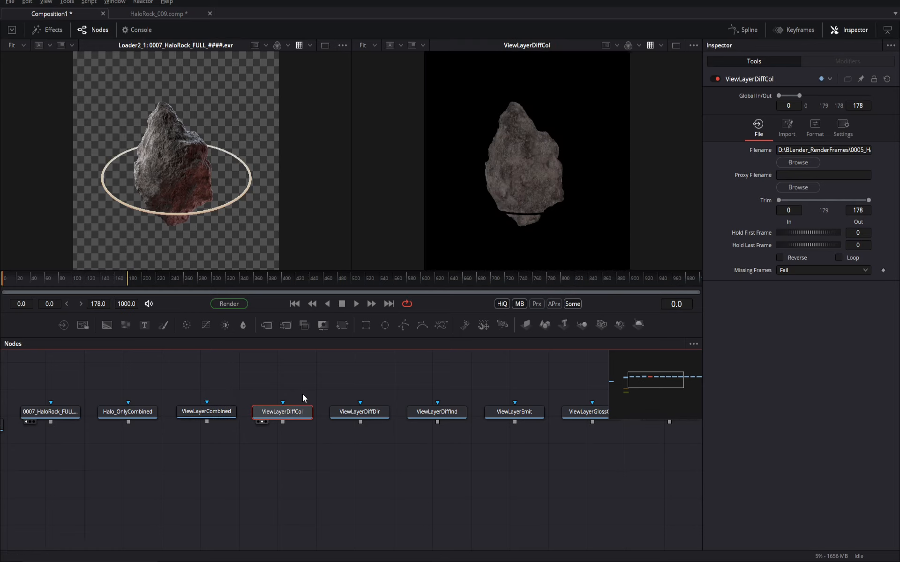
pyautogui.moveTo(305, 386); pyautogui.dragTo(245, 368)
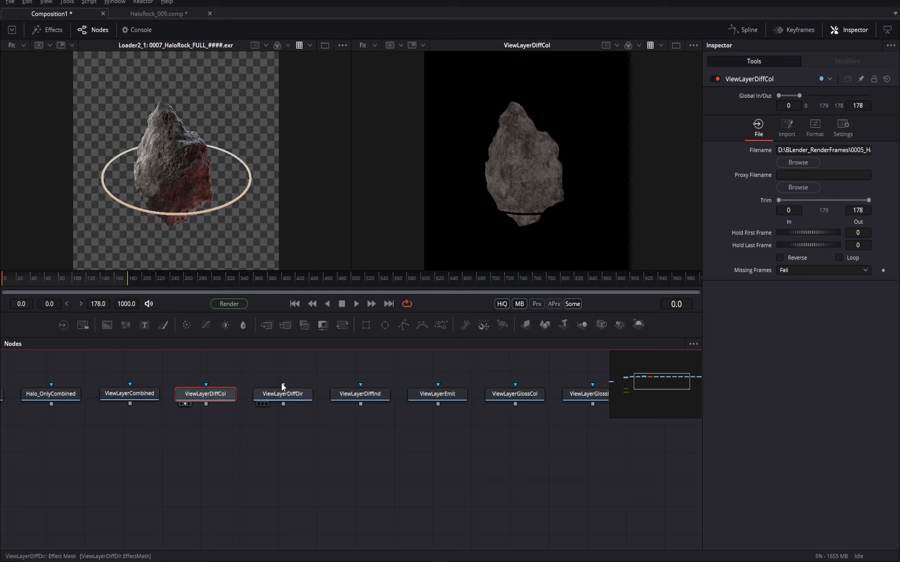
pyautogui.click(289, 393)
pyautogui.press('2')
pyautogui.moveTo(286, 393); pyautogui.dragTo(230, 403)
pyautogui.click(289, 399)
pyautogui.press('2')
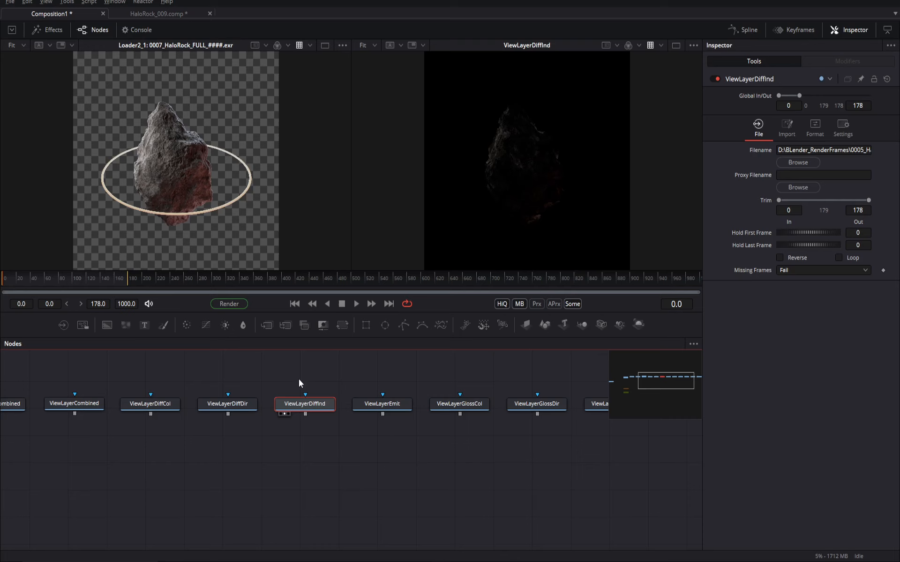
pyautogui.moveTo(299, 379); pyautogui.dragTo(274, 377)
# Compare the diffuse colour, direct and indirect passes again, switching back and forth between ViewLayerDiffDir and ViewLayerDiffInd
pyautogui.click(142, 402)
pyautogui.press('2')
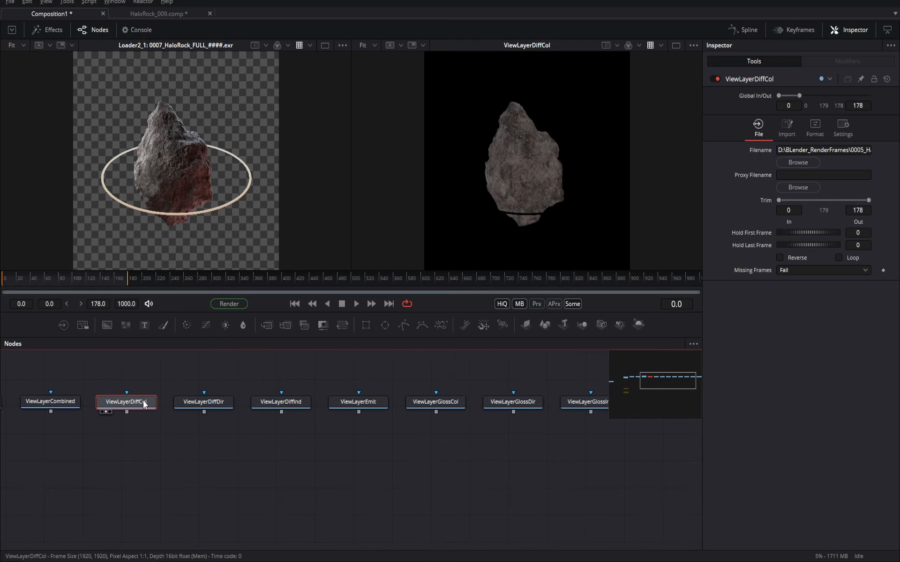
pyautogui.click(202, 405)
pyautogui.press('2')
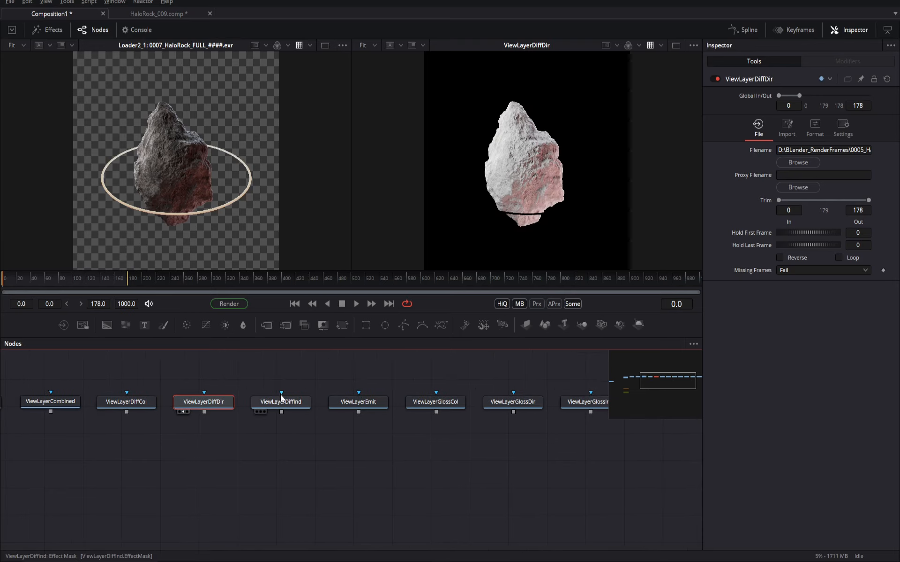
pyautogui.click(286, 399)
pyautogui.press('2')
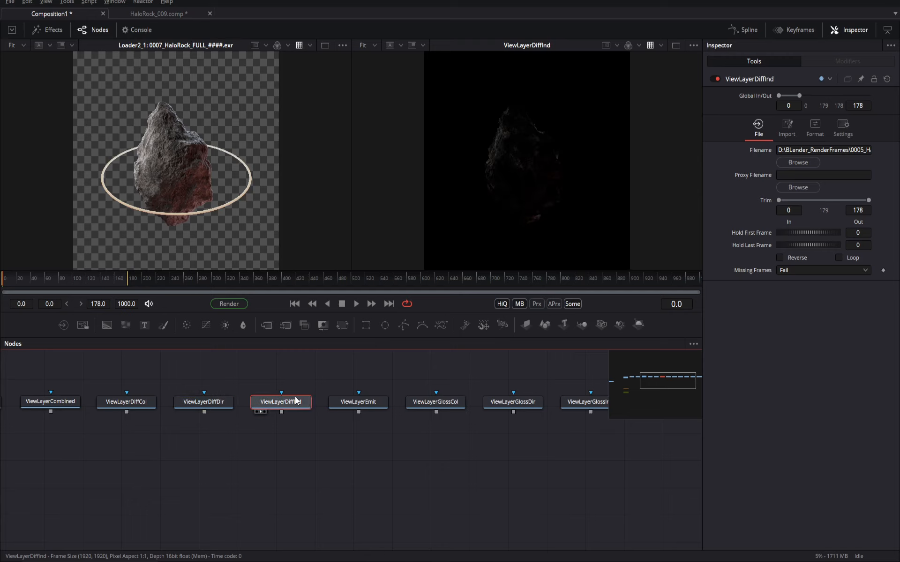
pyautogui.click(186, 399)
pyautogui.press('2')
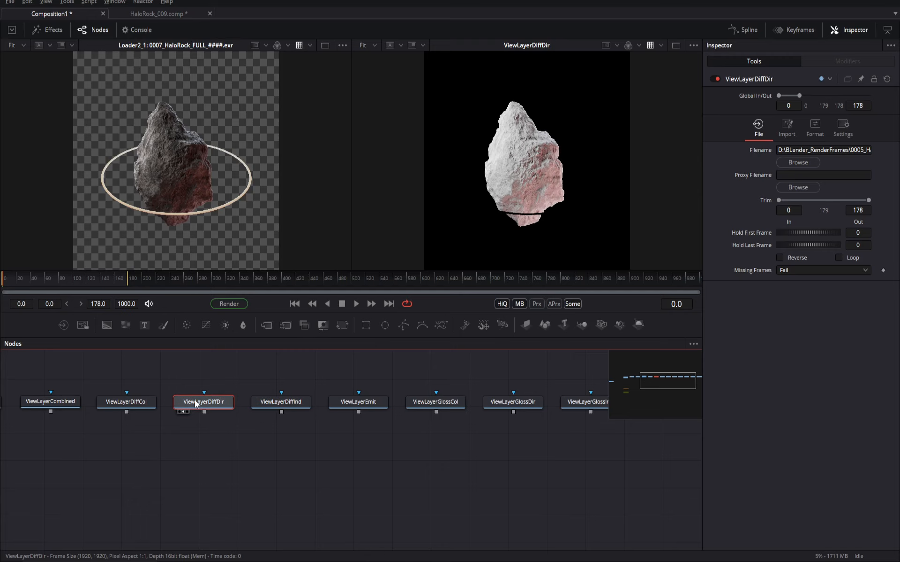
pyautogui.click(278, 397)
pyautogui.press('2')
pyautogui.moveTo(263, 372); pyautogui.dragTo(172, 378)
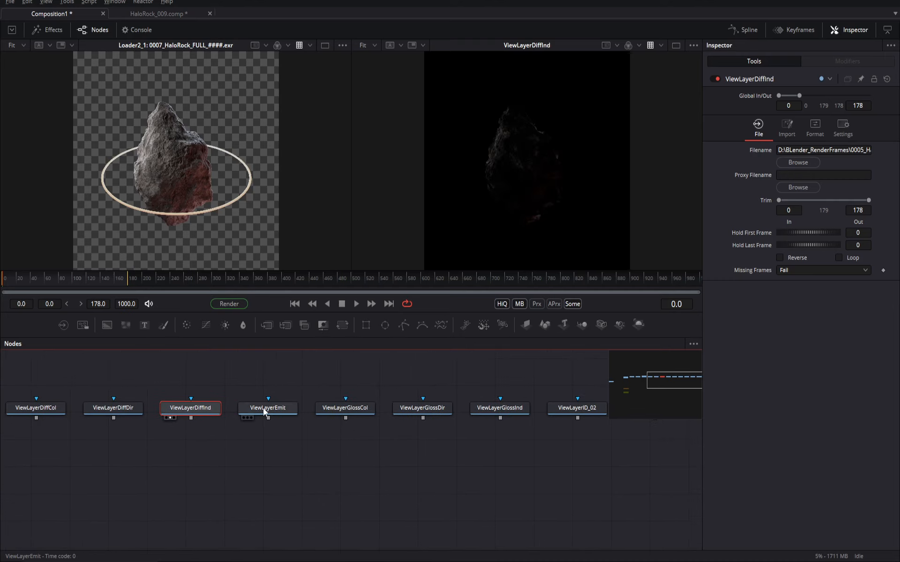
# Inspect ViewLayerEmit and the glossy passes ViewLayerGlossCol, ViewLayerGlossDir and ViewLayerGlossInd in the second viewer
pyautogui.click(270, 406)
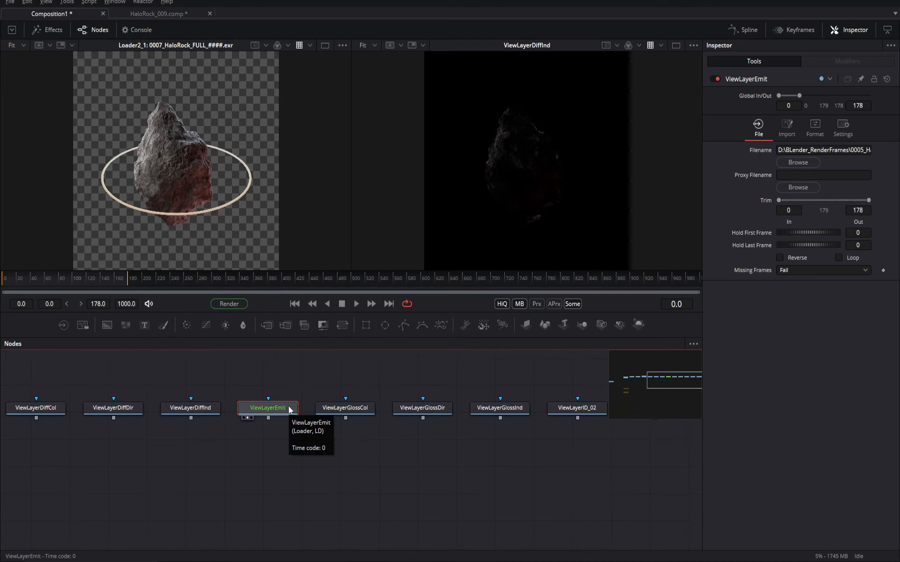
pyautogui.press('2')
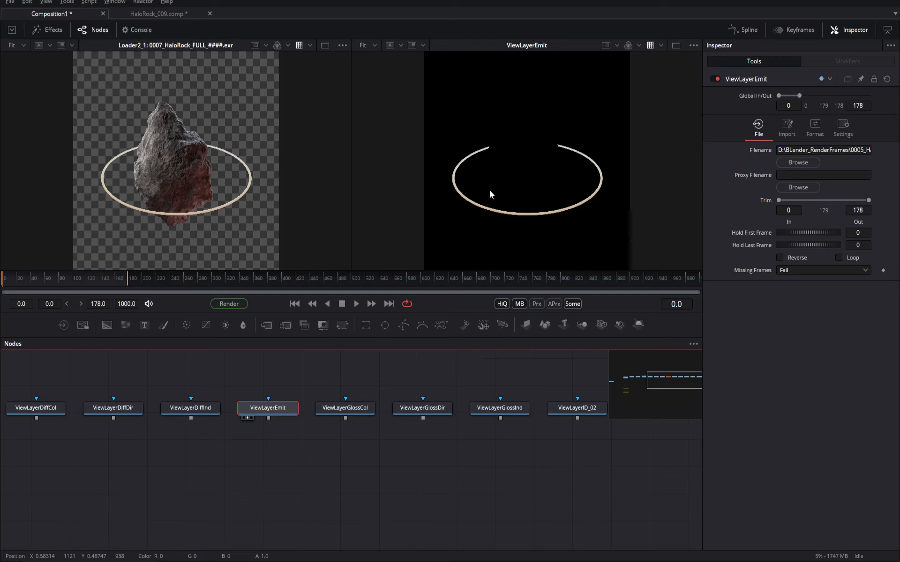
pyautogui.moveTo(321, 402); pyautogui.dragTo(253, 386)
pyautogui.click(294, 419)
pyautogui.press('2')
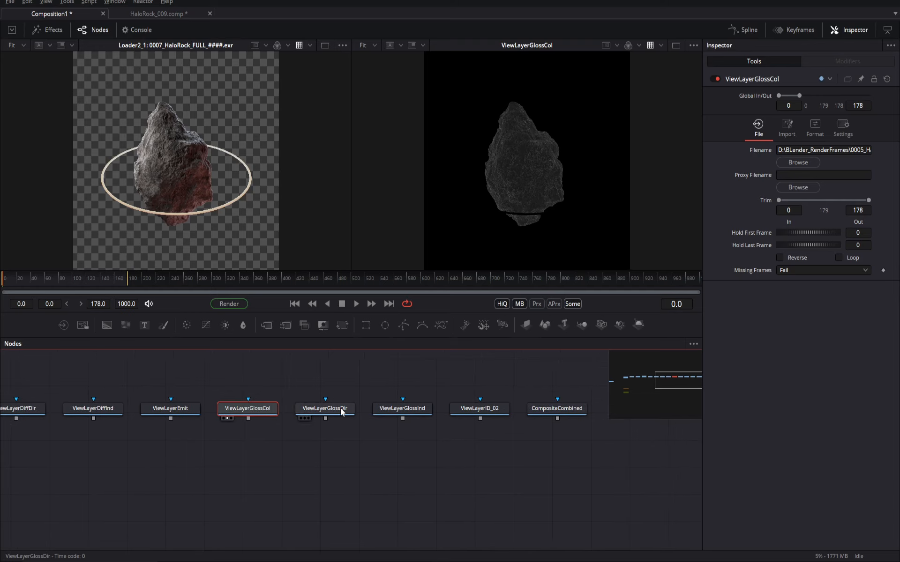
pyautogui.click(340, 408)
pyautogui.press('2')
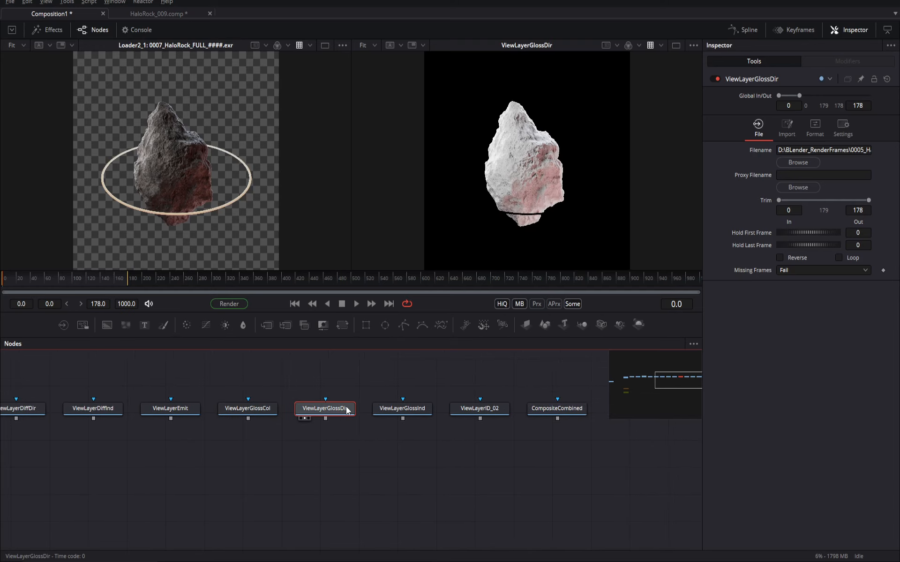
pyautogui.click(390, 408)
pyautogui.press('2')
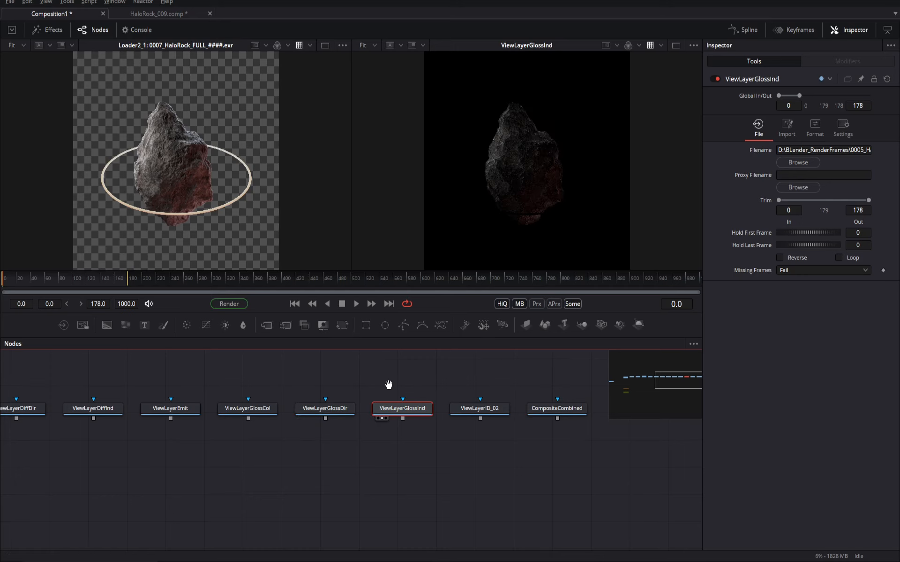
# View the ViewLayerID_02 mask pass and the CompositeCombined loader in the second viewer
pyautogui.moveTo(389, 383); pyautogui.dragTo(276, 384)
pyautogui.scroll(2, 277, 384)
pyautogui.click(385, 434)
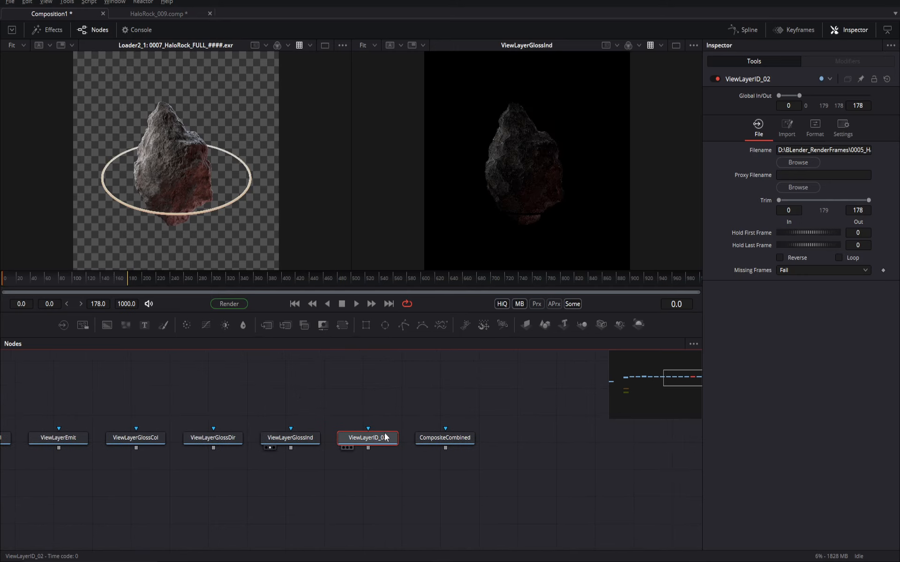
pyautogui.press('2')
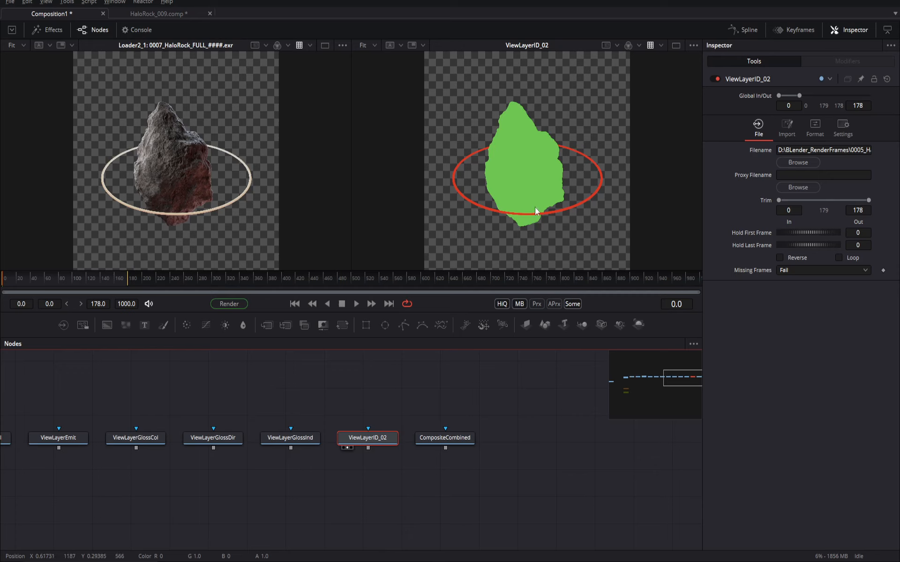
pyautogui.click(461, 439)
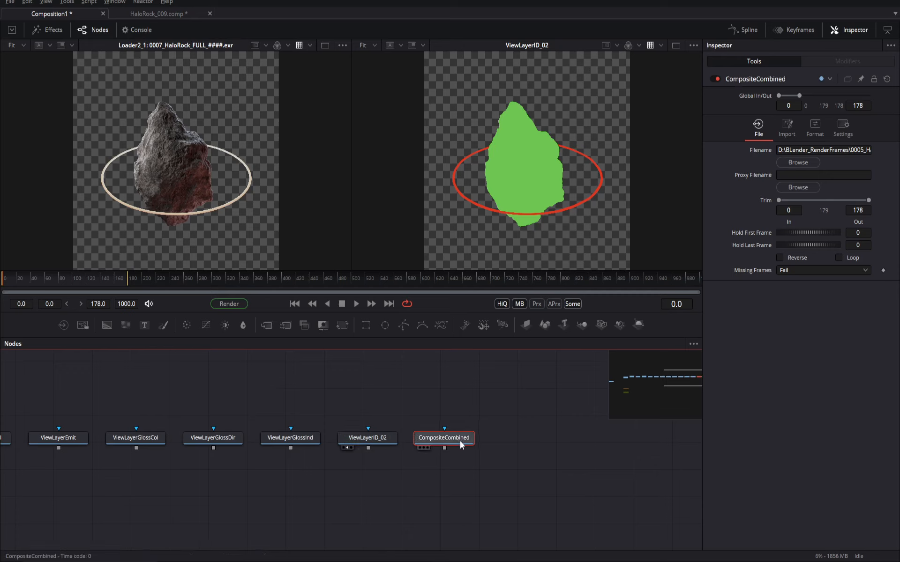
pyautogui.press('2')
pyautogui.rightClick(519, 183)
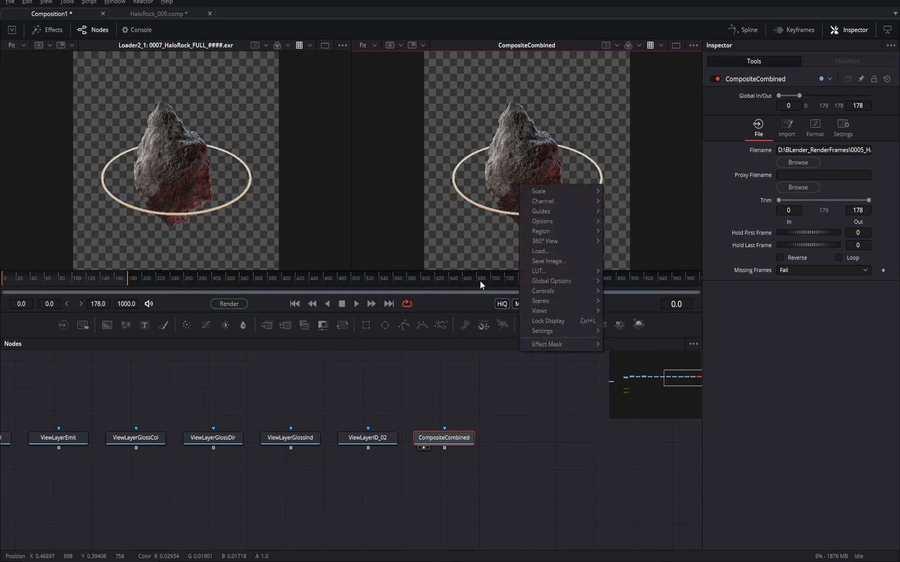
# Dismiss the viewer's context menu and select the 0007_HaloRock_FULL loader beside Halo_OnlyCombined to show its channel assignments
pyautogui.click(377, 538)
pyautogui.moveTo(183, 473); pyautogui.dragTo(497, 441)
pyautogui.moveTo(225, 480); pyautogui.dragTo(417, 434)
pyautogui.moveTo(280, 429); pyautogui.dragTo(457, 461)
pyautogui.click(227, 388)
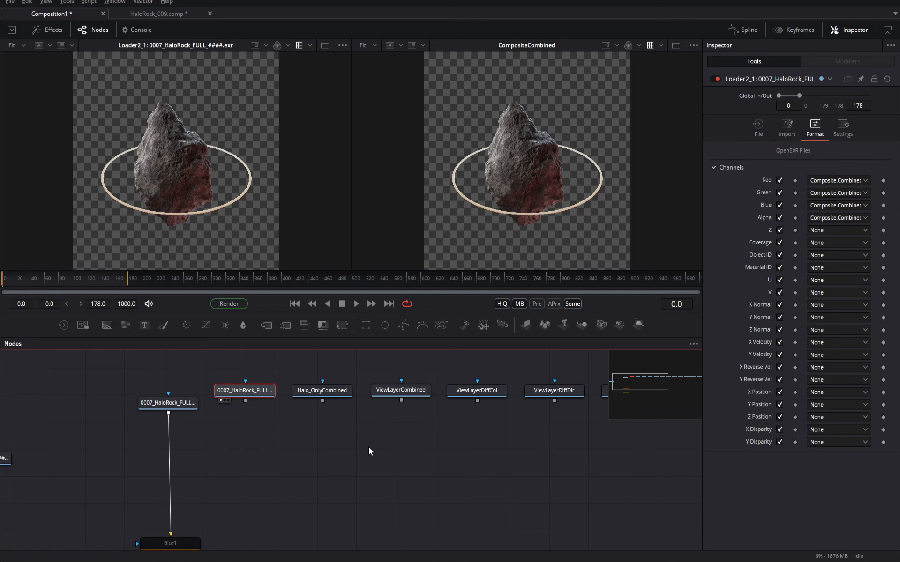
pyautogui.moveTo(368, 447); pyautogui.dragTo(219, 449)
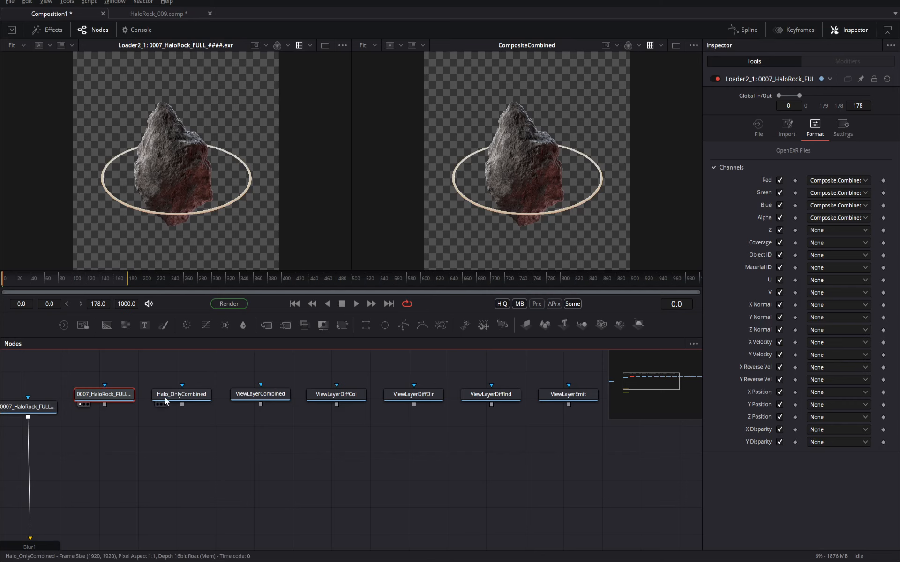
# Switch to the Blender 4.3 Manual's Passes page and review the Cycles diagram under Combining for how the lighting passes are combined
pyautogui.hotkey('alt', 'Tab')
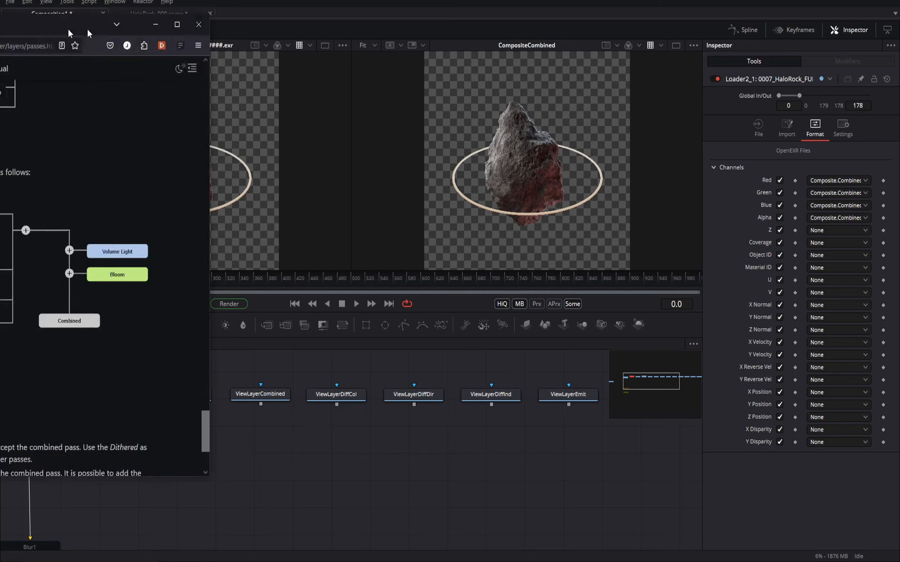
pyautogui.scroll(4, 355, 162)
pyautogui.scroll(3, 355, 162)
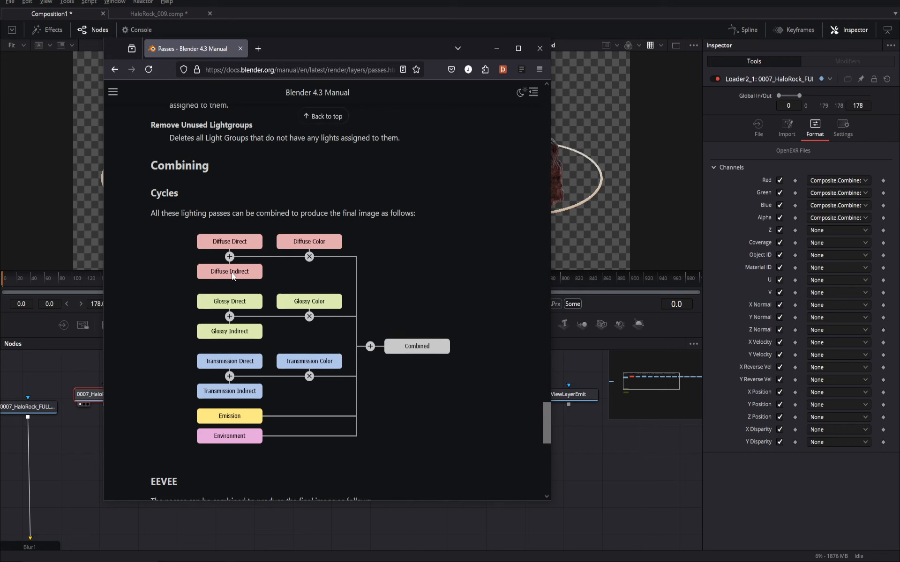
pyautogui.moveTo(313, 52); pyautogui.dragTo(0, 53)
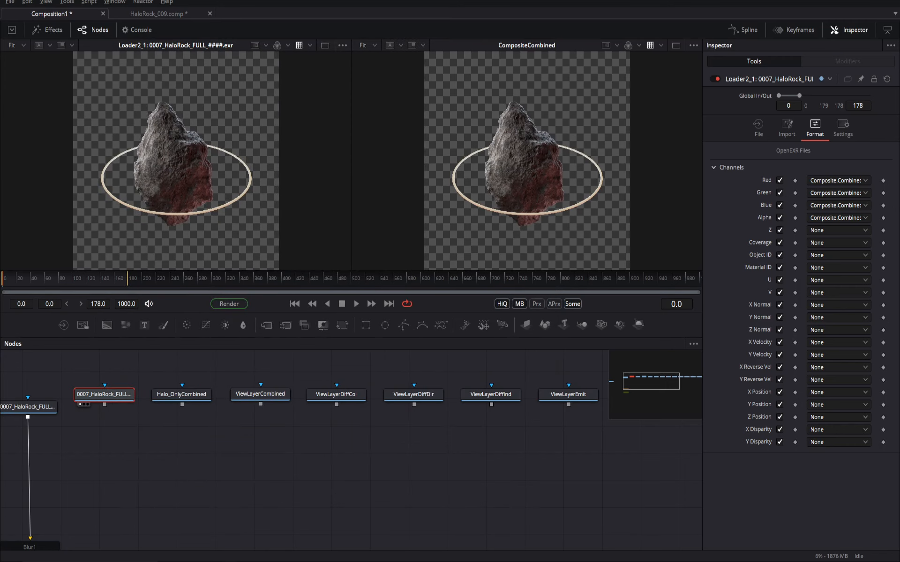
# Move the ViewLayerDiffCol, ViewLayerDiffDir and ViewLayerDiffInd loaders together out of the row to a spot below ViewLayerCombined
pyautogui.moveTo(169, 397); pyautogui.dragTo(209, 389)
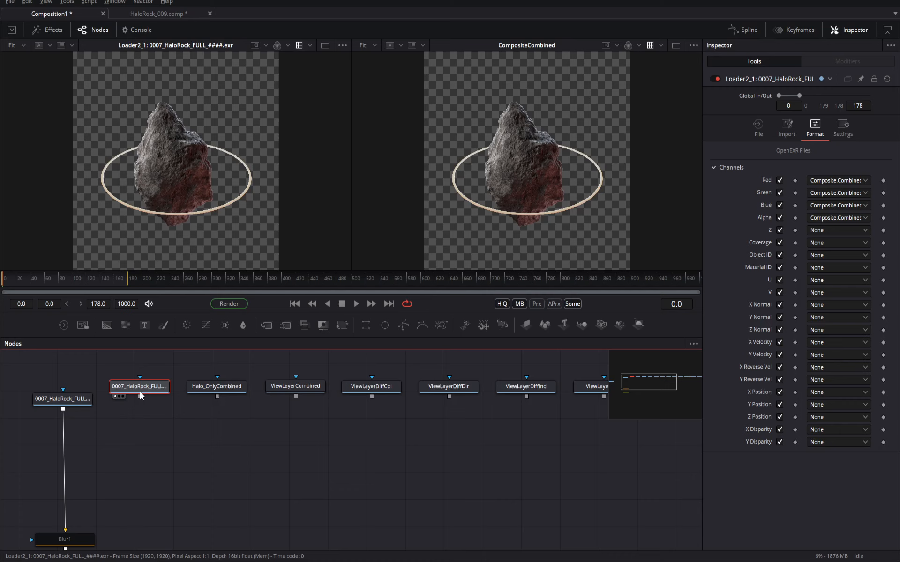
pyautogui.moveTo(297, 397); pyautogui.dragTo(113, 398)
pyautogui.moveTo(191, 413); pyautogui.dragTo(189, 399)
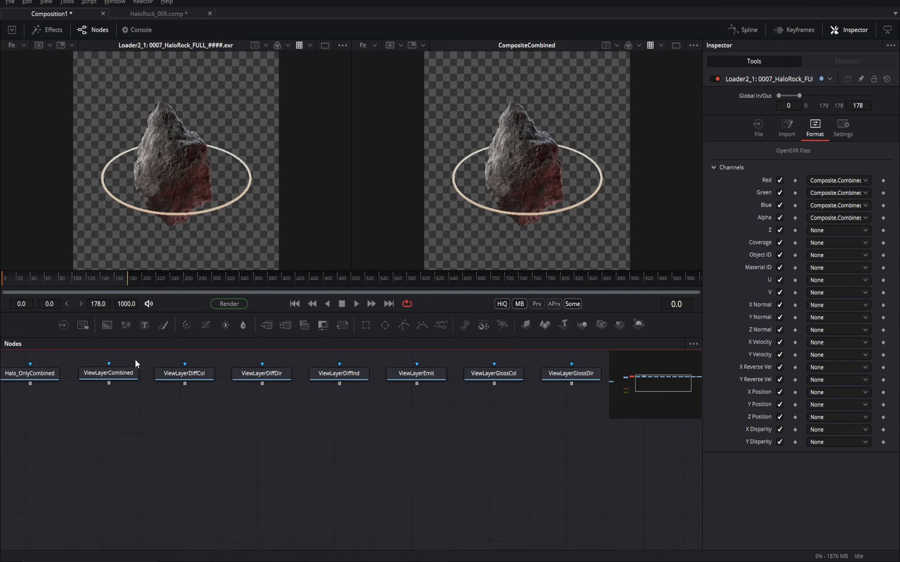
pyautogui.moveTo(134, 359); pyautogui.dragTo(360, 395)
pyautogui.moveTo(361, 436); pyautogui.dragTo(118, 458)
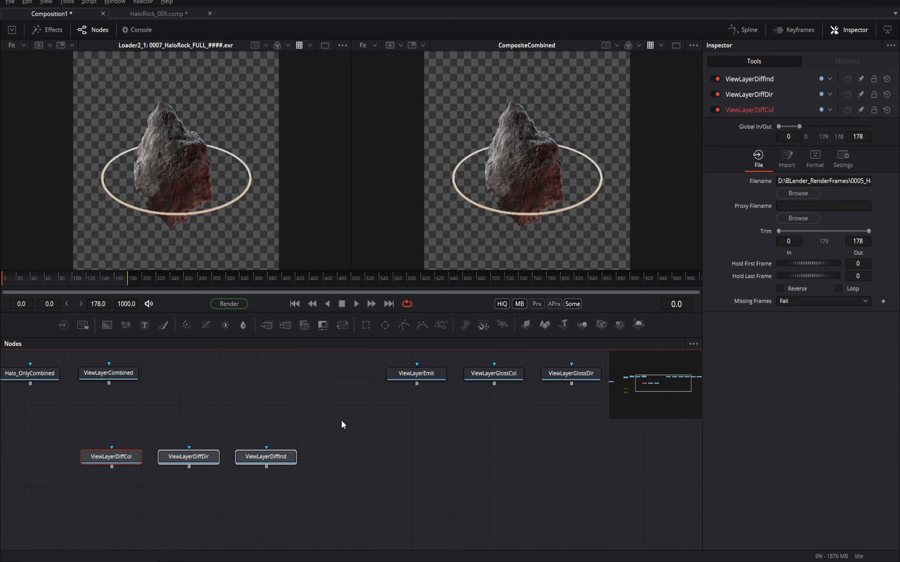
# Move the three glossy loaders below the row as their own group, and place ViewLayerEmit beside ViewLayerID_02
pyautogui.moveTo(342, 425); pyautogui.dragTo(184, 437)
pyautogui.moveTo(293, 410); pyautogui.dragTo(235, 404)
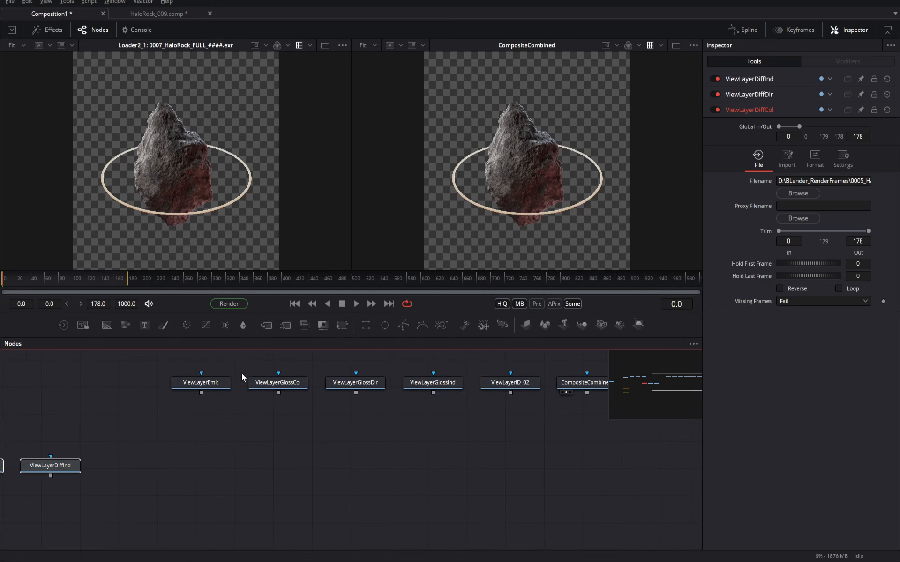
pyautogui.moveTo(456, 423); pyautogui.dragTo(248, 496)
pyautogui.moveTo(373, 421); pyautogui.dragTo(353, 422)
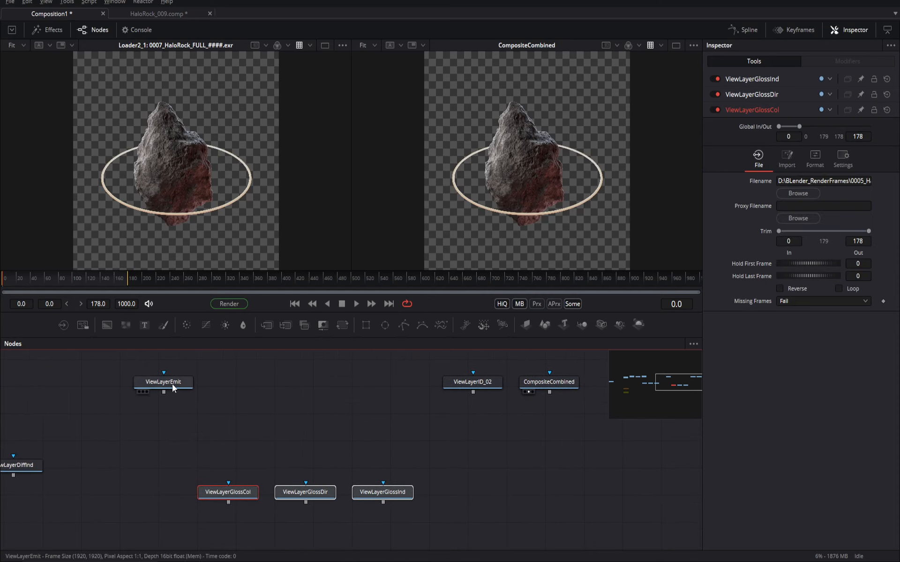
pyautogui.moveTo(173, 384); pyautogui.dragTo(414, 382)
# Move the ViewLayerDiffCol loader to the right of ViewLayerDiffInd, leaving the direct and indirect diffuse loaders side by side
pyautogui.moveTo(288, 408); pyautogui.dragTo(440, 362)
pyautogui.moveTo(384, 382); pyautogui.dragTo(542, 405)
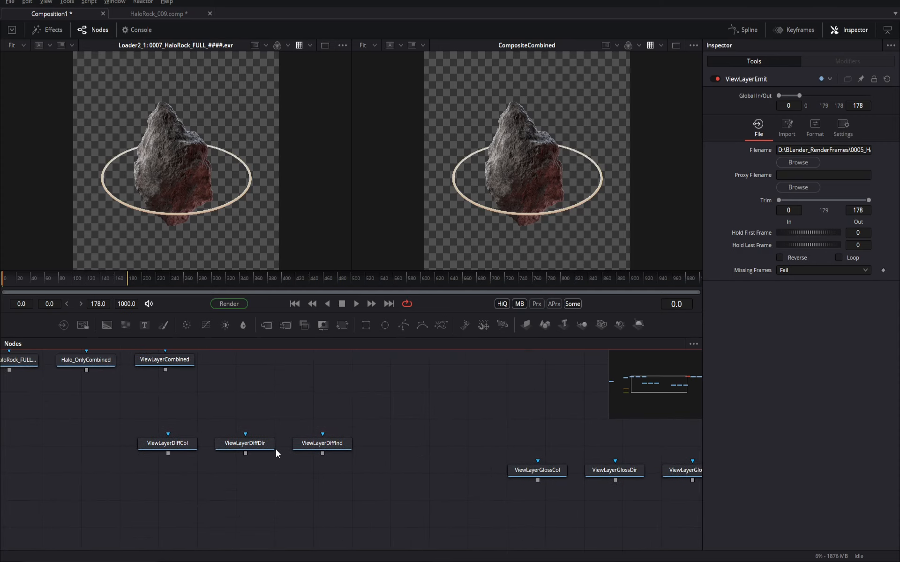
pyautogui.moveTo(270, 446); pyautogui.dragTo(275, 445)
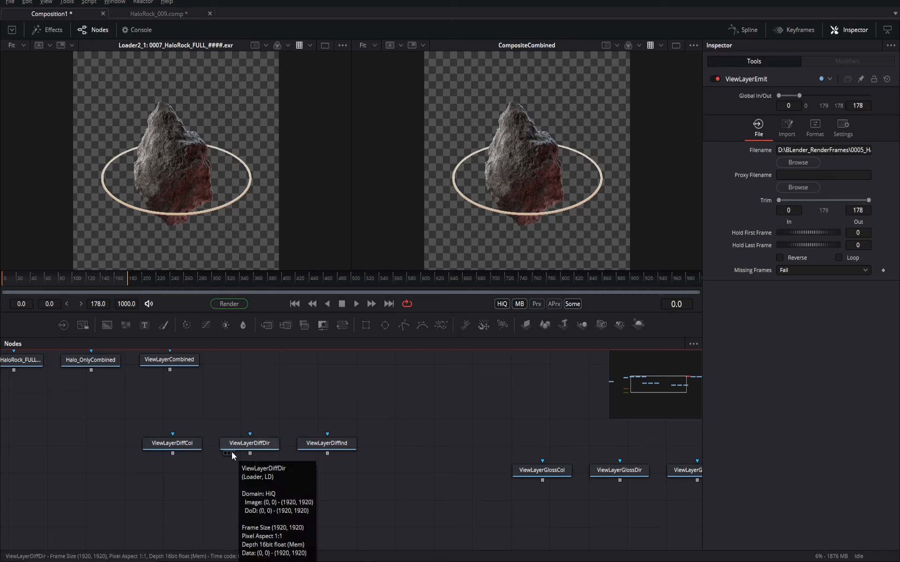
pyautogui.moveTo(177, 439); pyautogui.dragTo(440, 439)
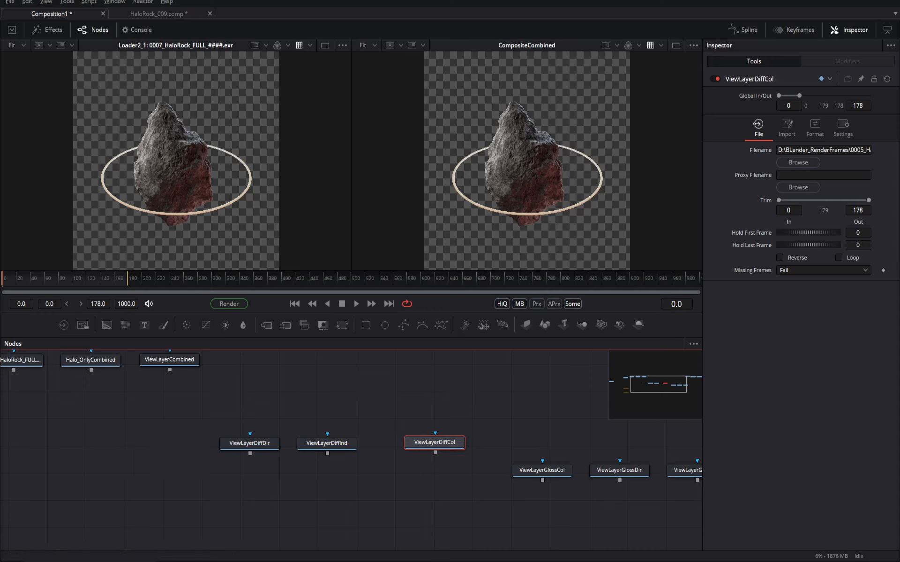
pyautogui.moveTo(297, 466); pyautogui.dragTo(292, 446)
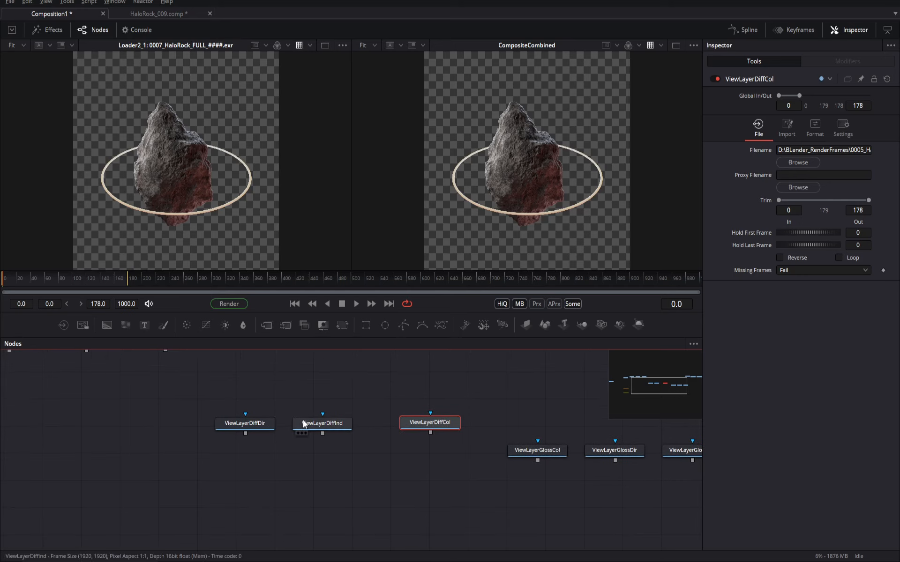
# Add an unconnected Channel Booleans node below ViewLayerDiffDir and ViewLayerDiffInd and set its operation to Add
pyautogui.click(302, 324)
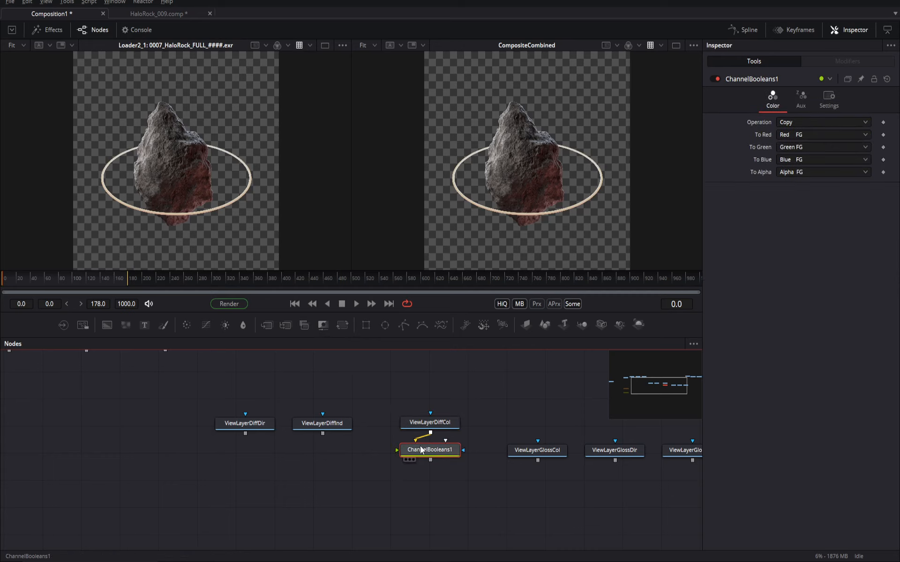
pyautogui.moveTo(404, 452); pyautogui.dragTo(282, 455)
pyautogui.moveTo(291, 457); pyautogui.dragTo(270, 478)
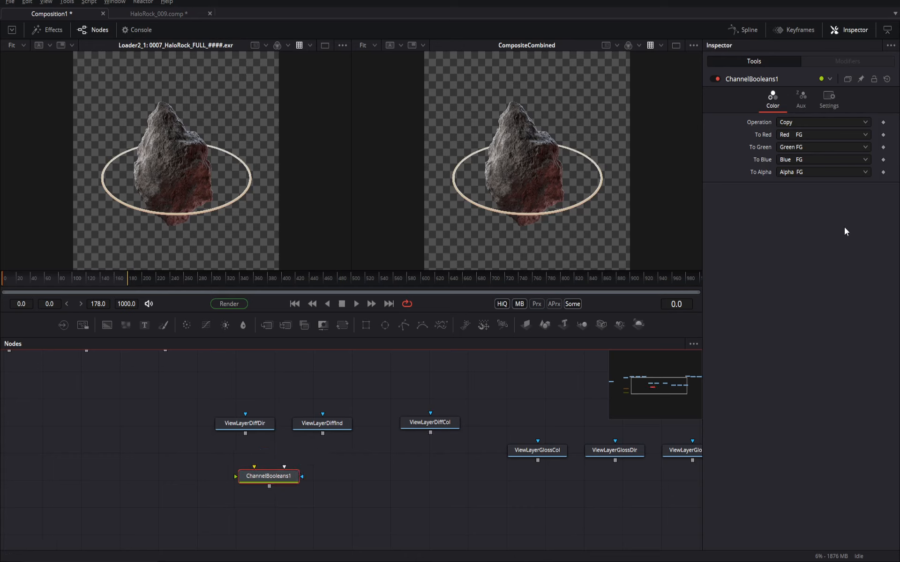
pyautogui.click(792, 122)
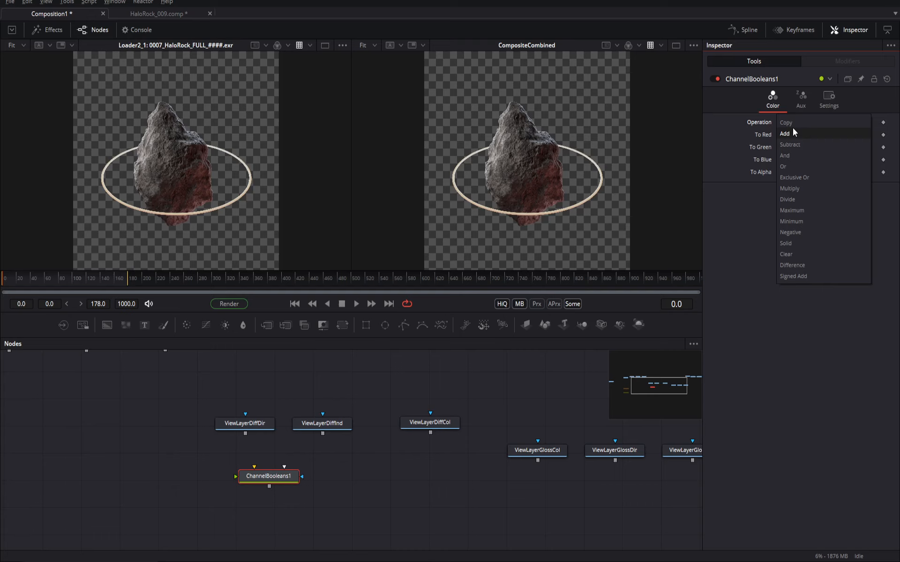
pyautogui.click(793, 133)
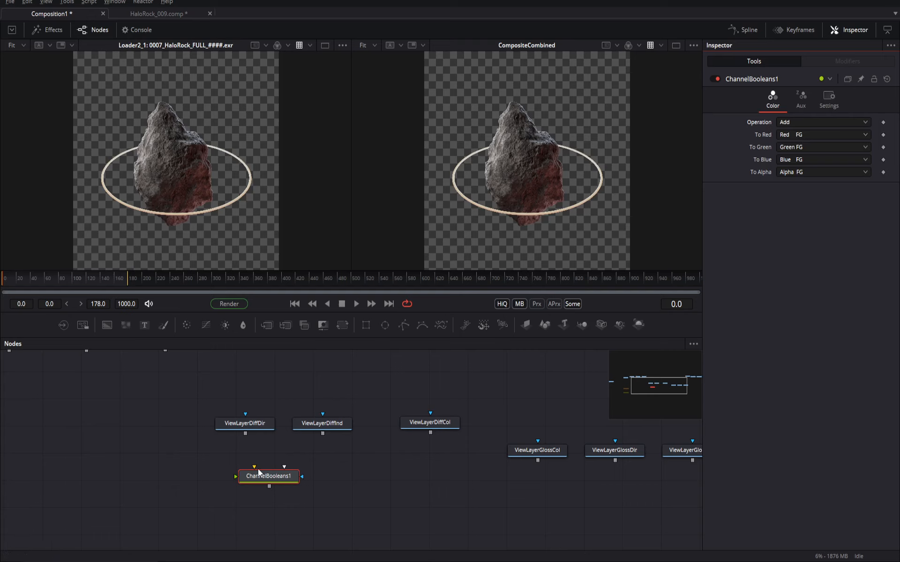
# Connect ViewLayerDiffInd to the background and ViewLayerDiffDir to the foreground of ChannelBooleans1
pyautogui.moveTo(254, 467); pyautogui.dragTo(252, 460)
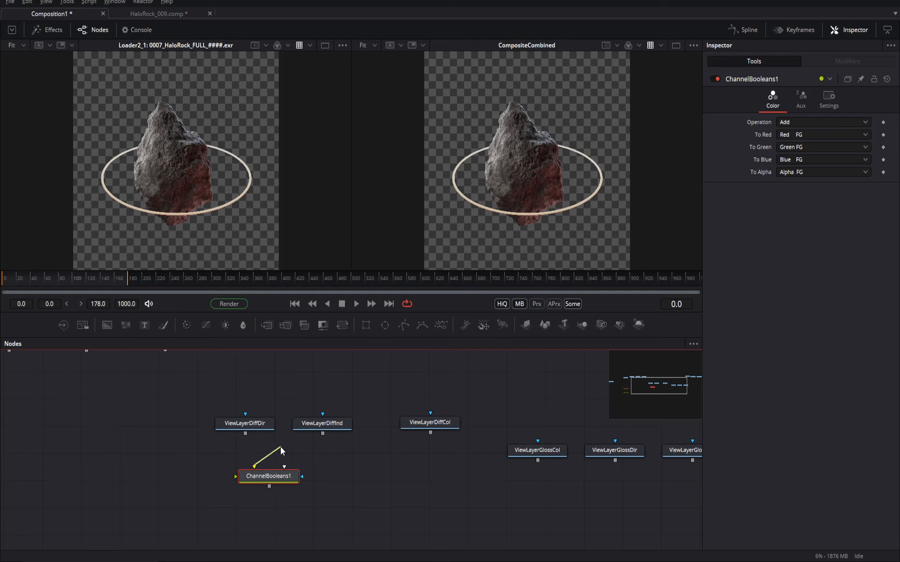
pyautogui.moveTo(280, 447); pyautogui.dragTo(324, 434)
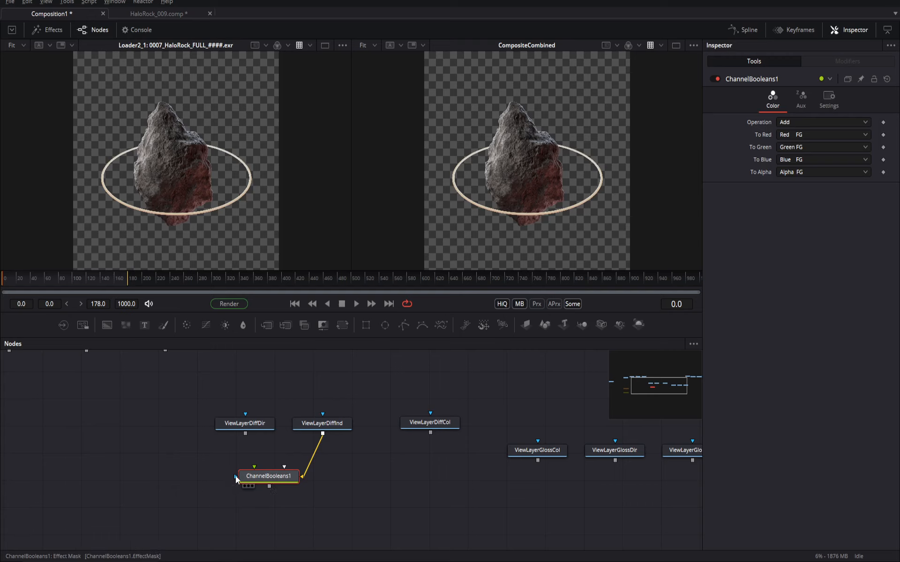
pyautogui.moveTo(236, 478); pyautogui.dragTo(109, 464)
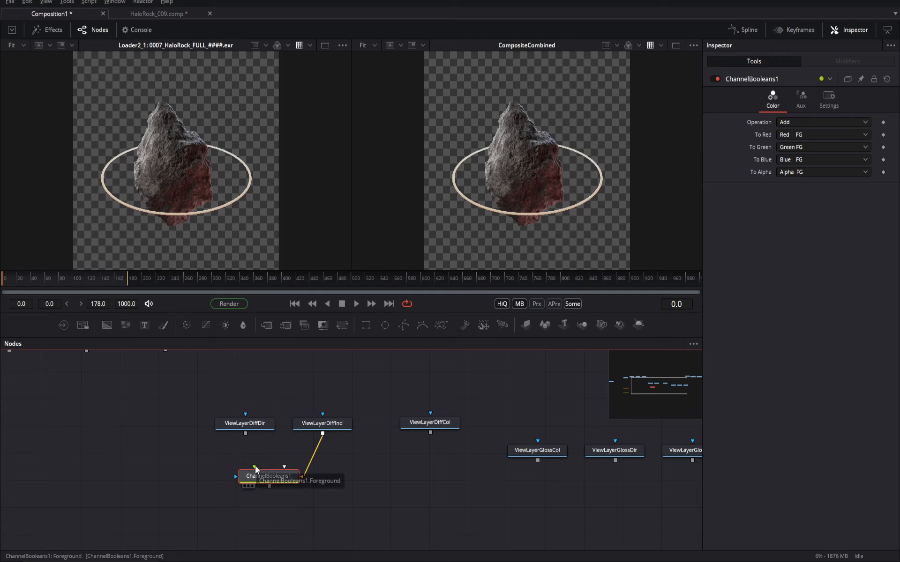
pyautogui.moveTo(255, 468); pyautogui.dragTo(253, 433)
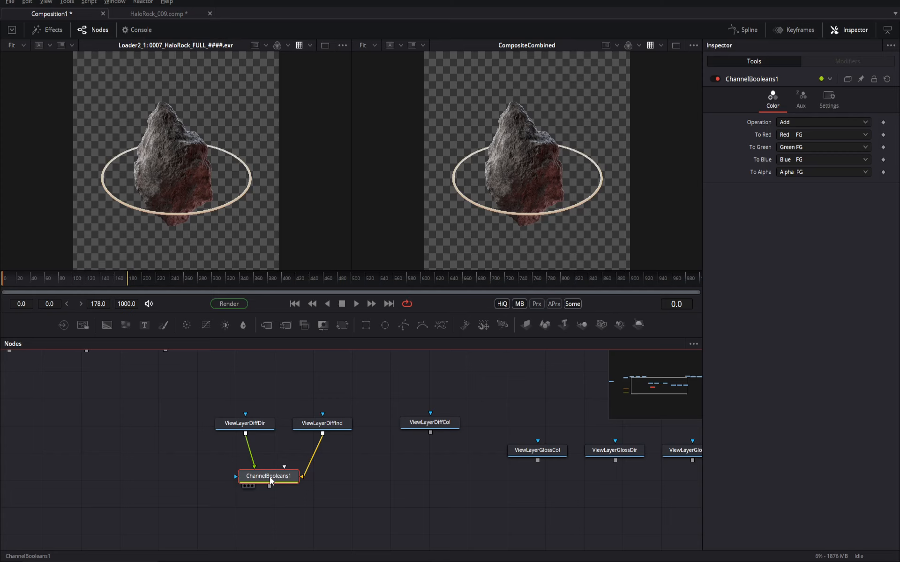
# Compare the ChannelBooleans1 output with ViewLayerDiffDir and ViewLayerDiffInd in the first viewer, ending on ChannelBooleans1
pyautogui.press('1')
pyautogui.click(248, 424)
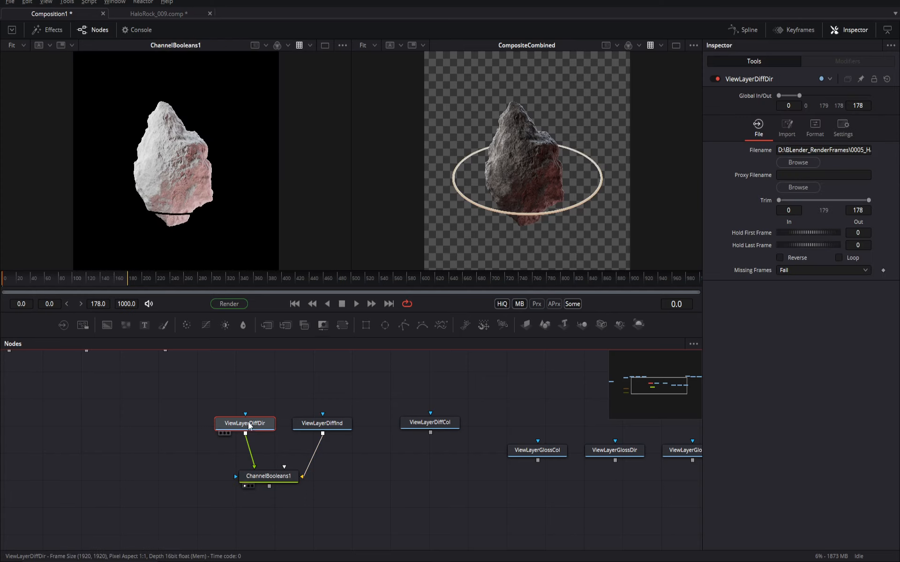
pyautogui.press('1')
pyautogui.click(322, 423)
pyautogui.press('1')
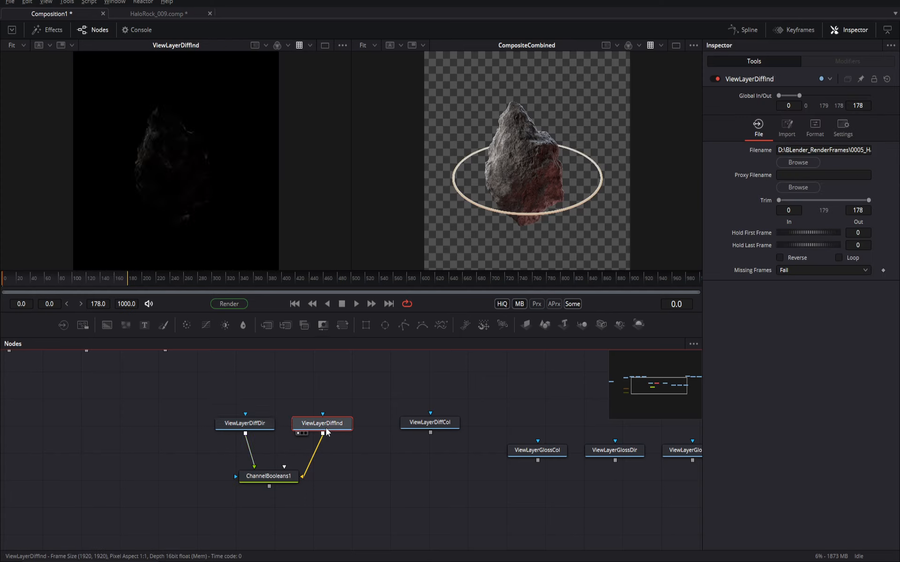
pyautogui.click(270, 475)
pyautogui.press('1')
pyautogui.moveTo(286, 468); pyautogui.dragTo(247, 430)
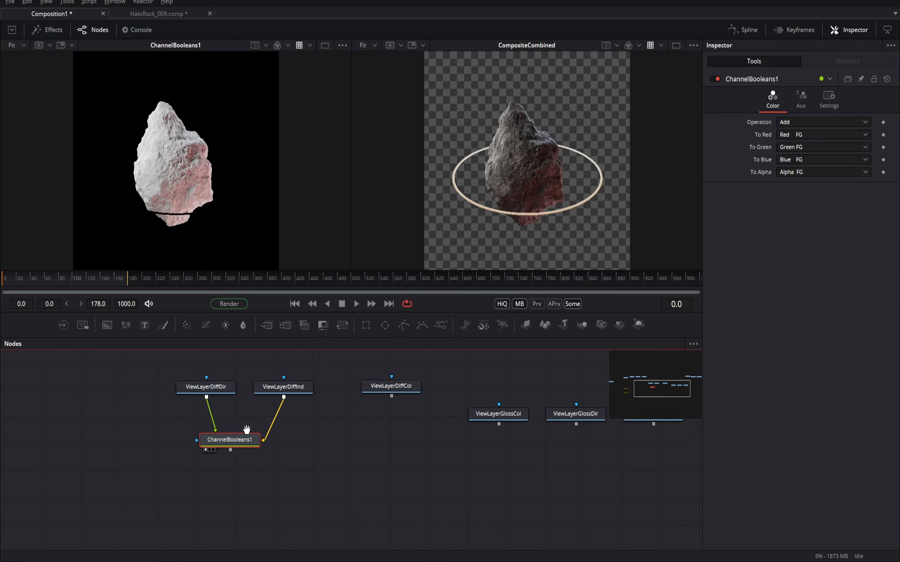
# Review the available operations of ChannelBooleans1, keeping Add selected
pyautogui.click(816, 122)
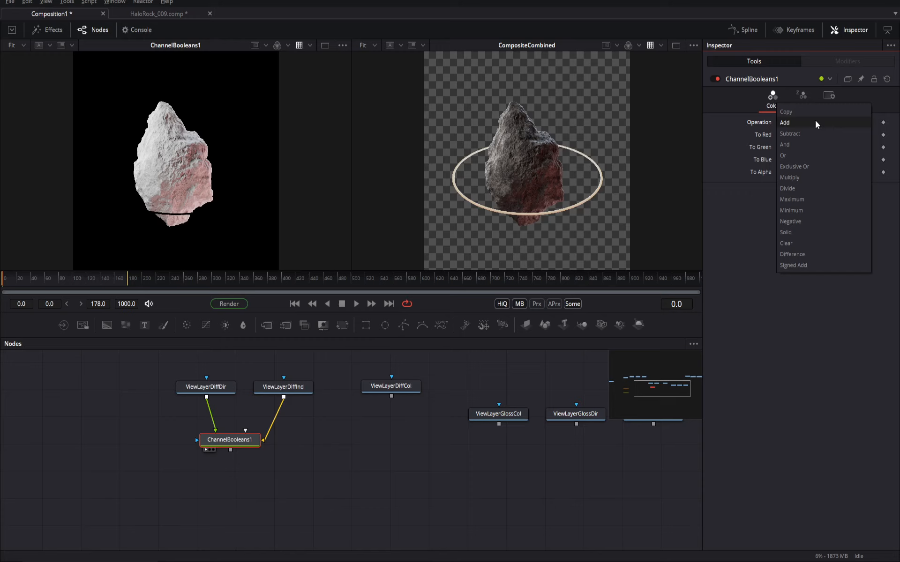
pyautogui.click(731, 295)
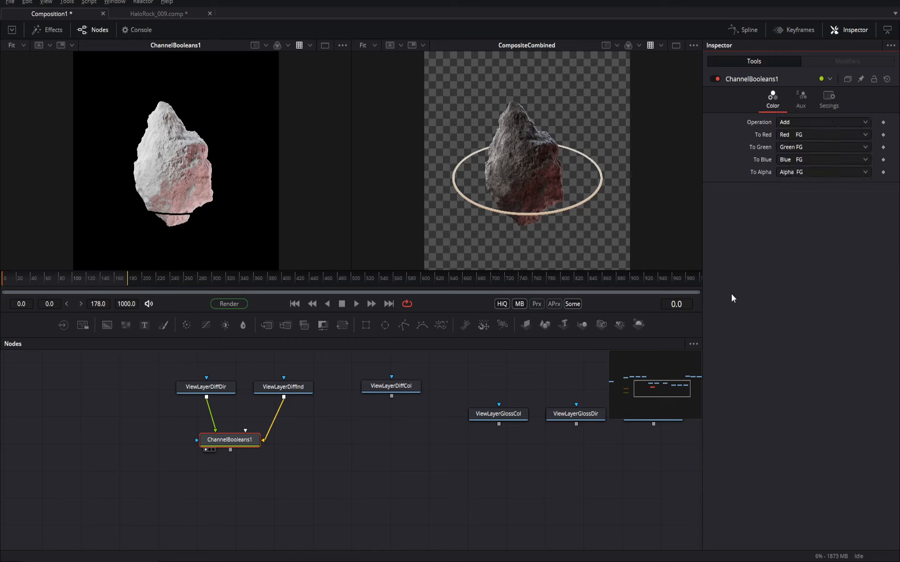
pyautogui.moveTo(232, 443); pyautogui.dragTo(234, 442)
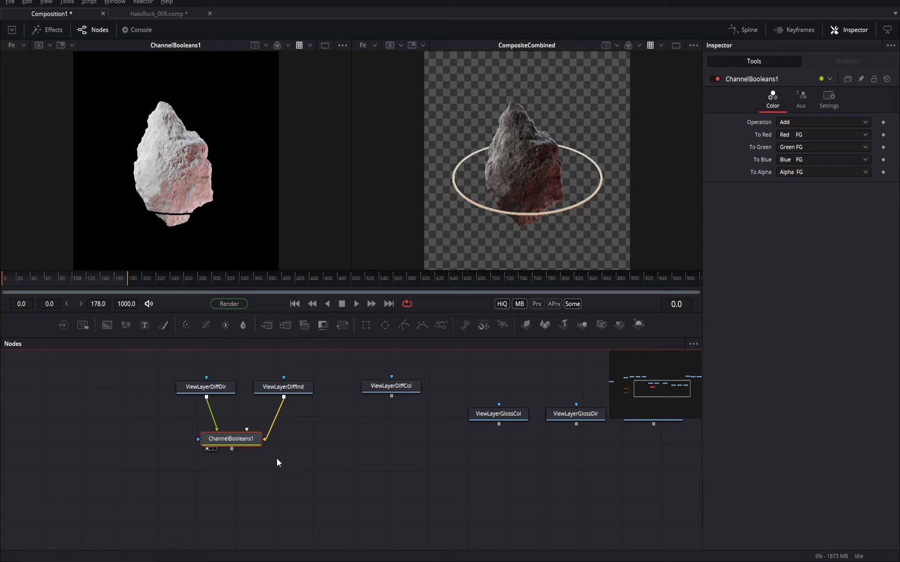
# Add a Merge node fed by ChannelBooleans1 and place it slightly below and to the right of that node
pyautogui.hotkey('shift', 'space')
pyautogui.write('blur')
pyautogui.press('BackSpace')
pyautogui.press('BackSpace')
pyautogui.press('BackSpace')
pyautogui.press('BackSpace')
pyautogui.write('merg')
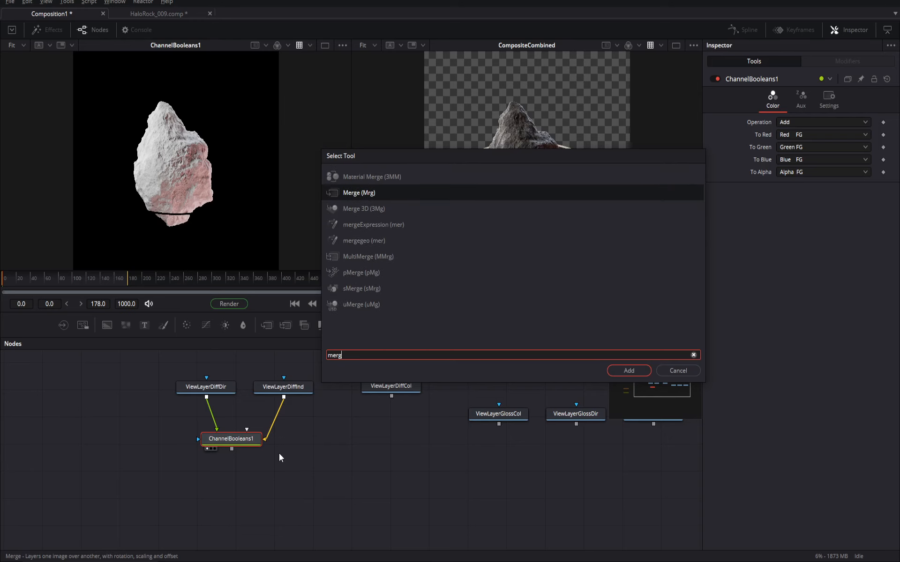
pyautogui.press('Return')
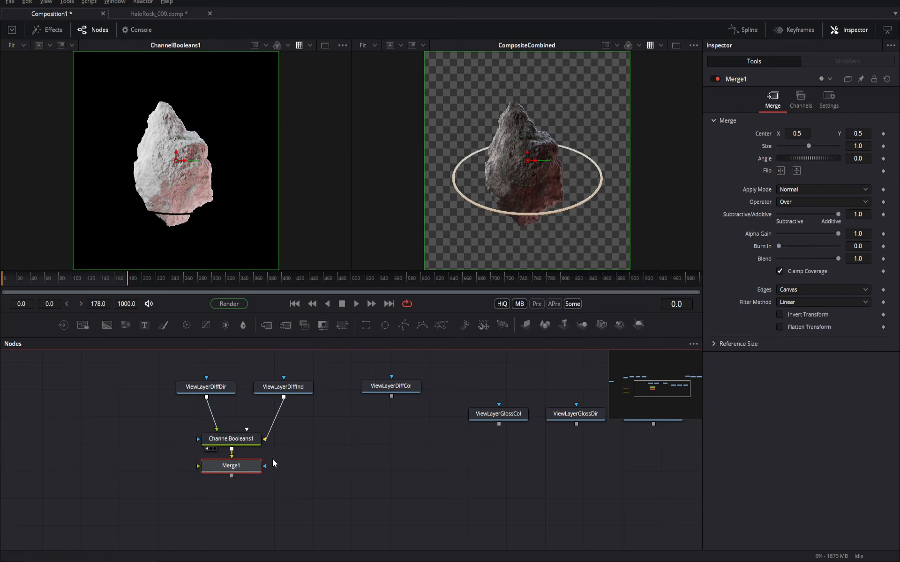
pyautogui.moveTo(239, 467); pyautogui.dragTo(268, 489)
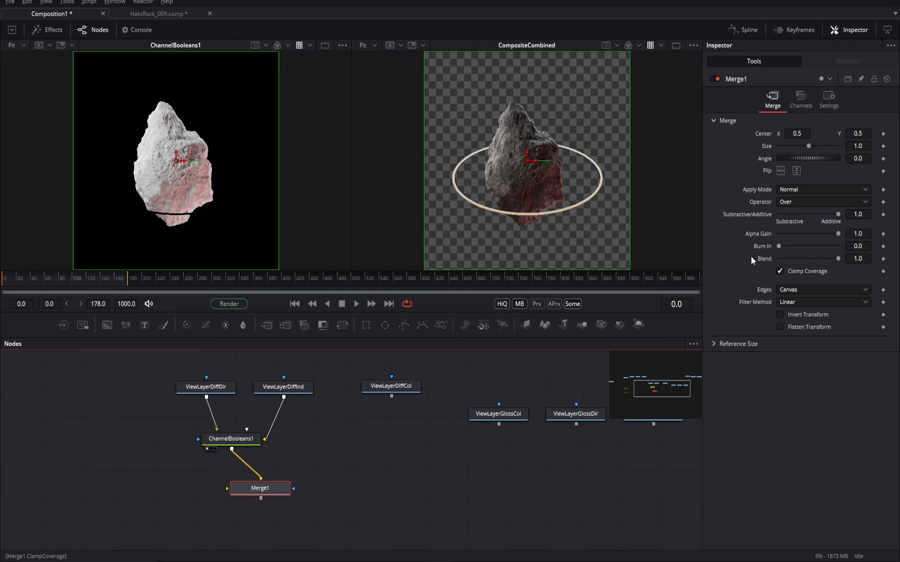
# Set Merge1's apply mode to Multiply with ViewLayerDiffCol connected as its foreground, and view the result in the first viewer
pyautogui.click(801, 189)
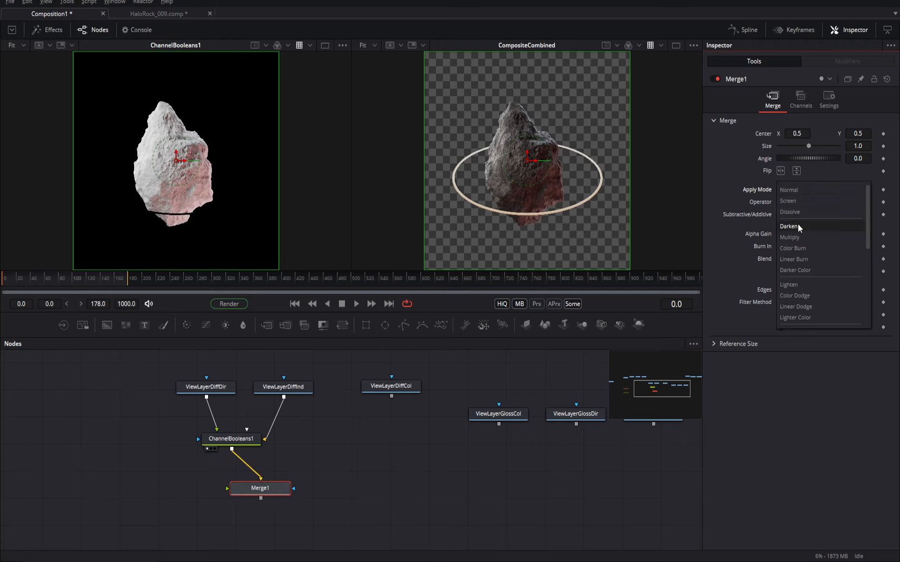
pyautogui.click(790, 237)
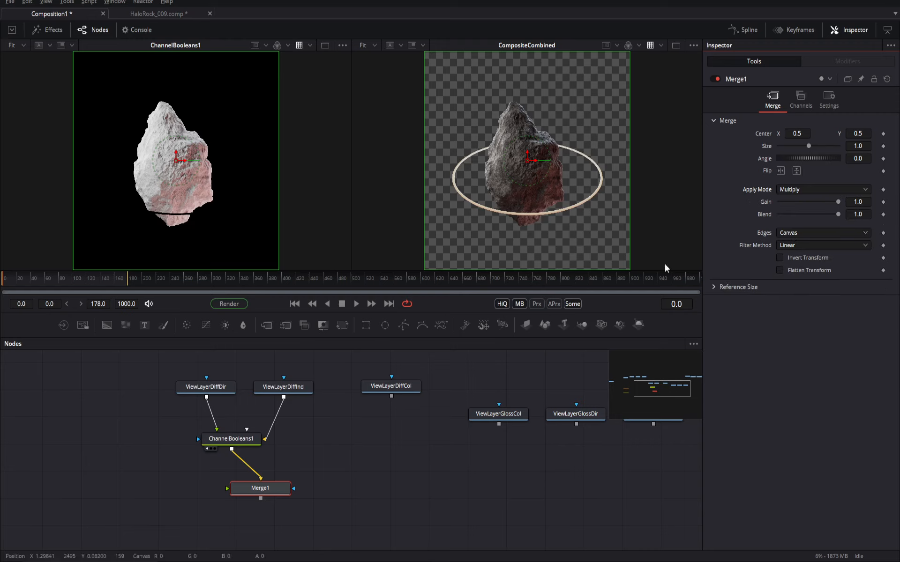
pyautogui.moveTo(227, 490); pyautogui.dragTo(404, 388)
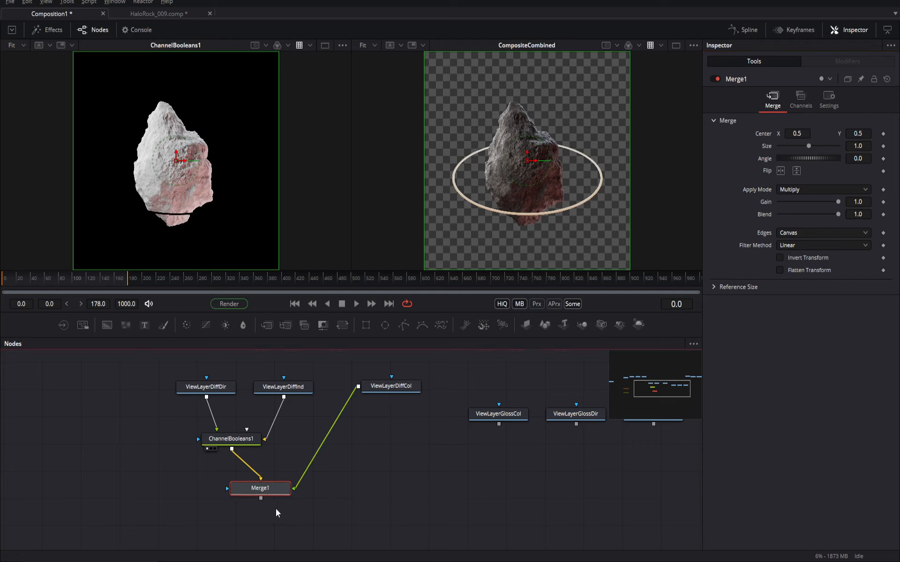
pyautogui.press('1')
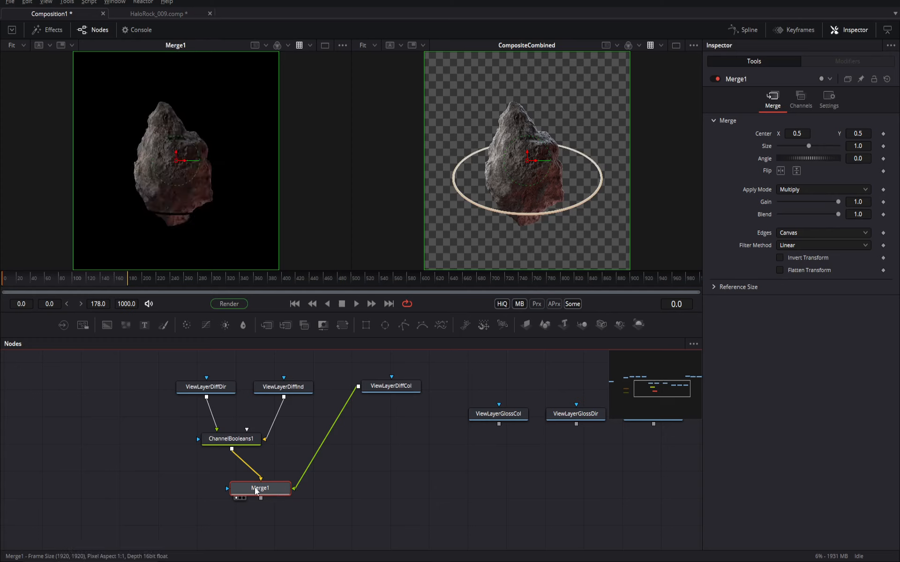
# Shift Merge1 aside and paste a copy of ChannelBooleans1, with ChannelBooleans1 as its background and ViewLayerDiffCol as its foreground
pyautogui.moveTo(256, 491); pyautogui.dragTo(293, 491)
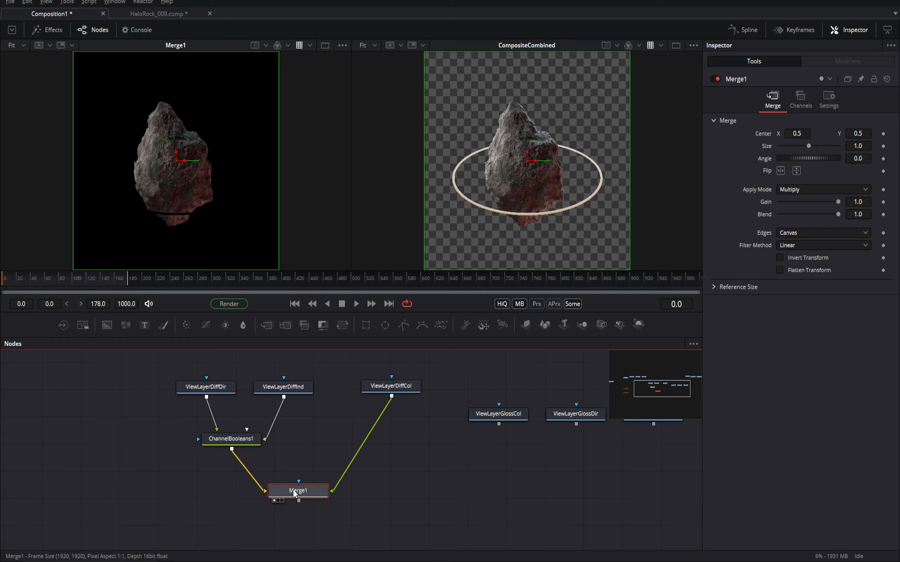
pyautogui.click(240, 443)
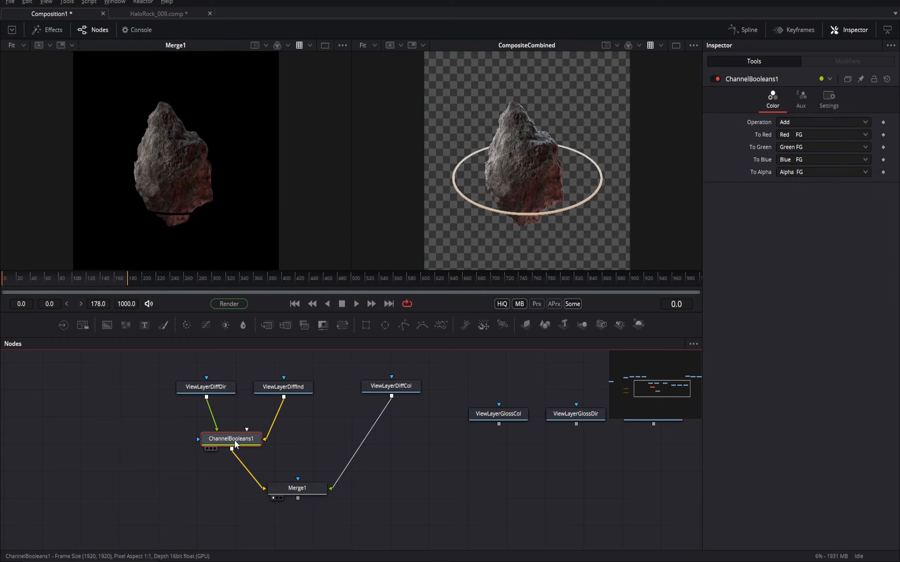
pyautogui.click(201, 481)
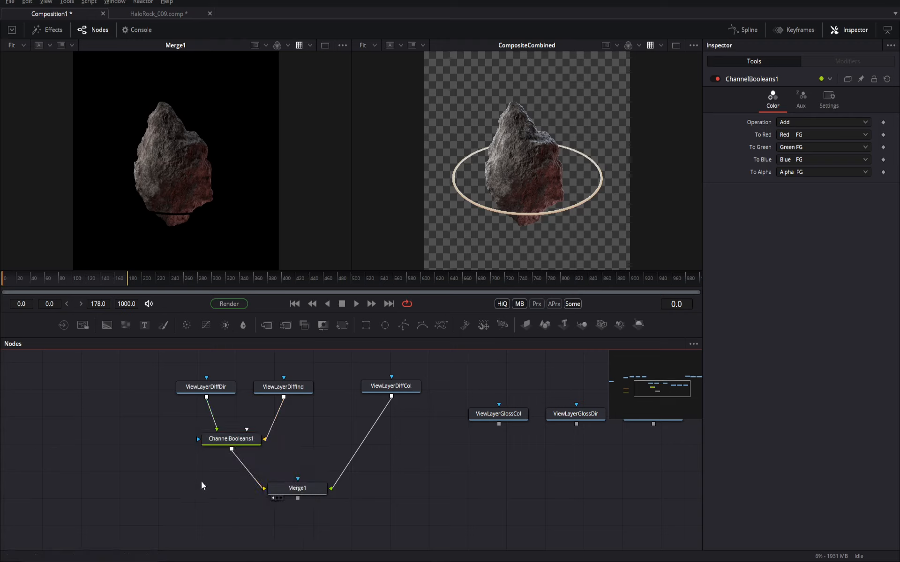
pyautogui.hotkey('ctrl', 'v')
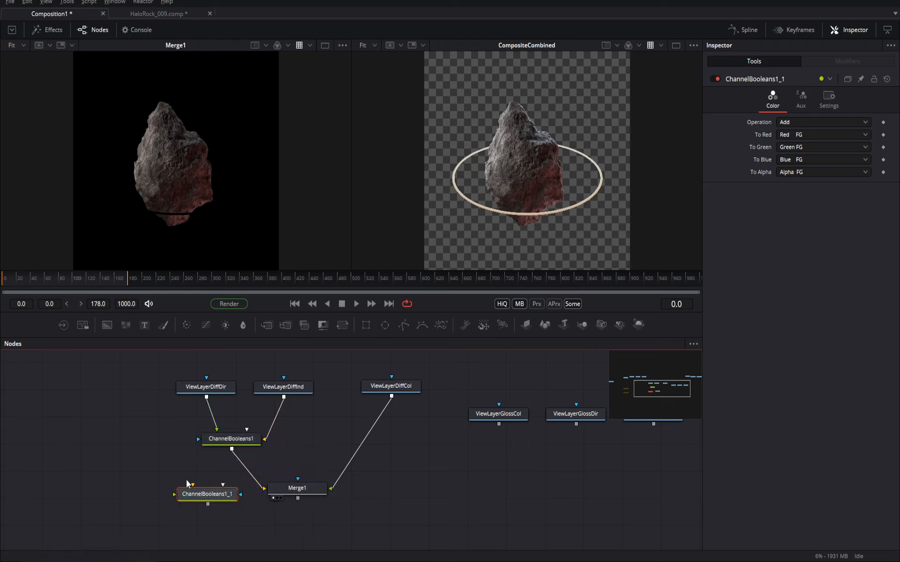
pyautogui.moveTo(192, 485); pyautogui.dragTo(232, 450)
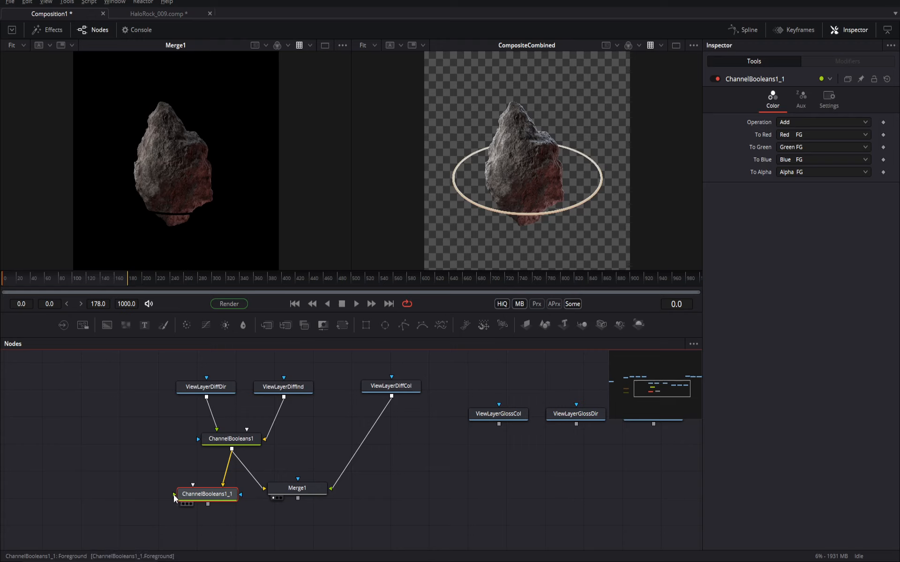
pyautogui.moveTo(174, 494); pyautogui.dragTo(390, 386)
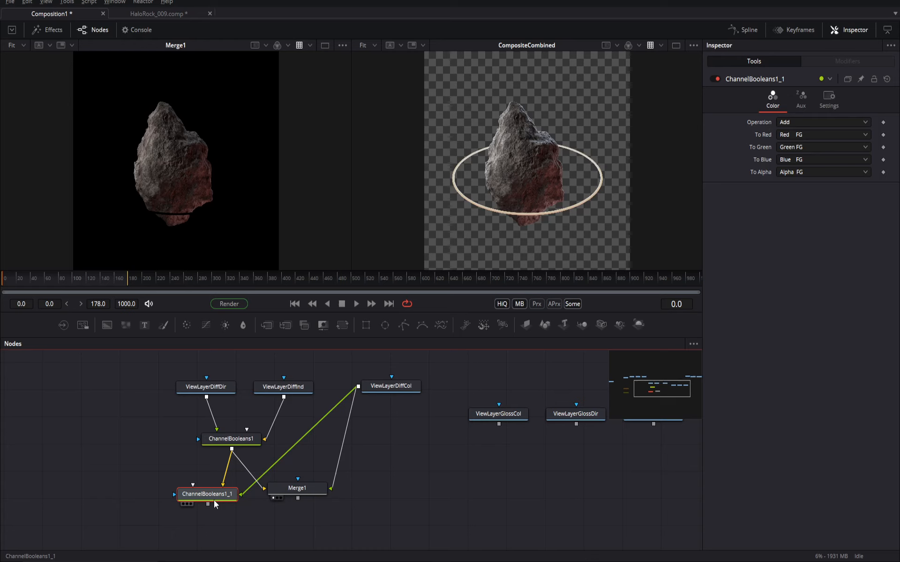
# Show ChannelBooleans1_1 in the first viewer and set its operation to Multiply
pyautogui.press('1')
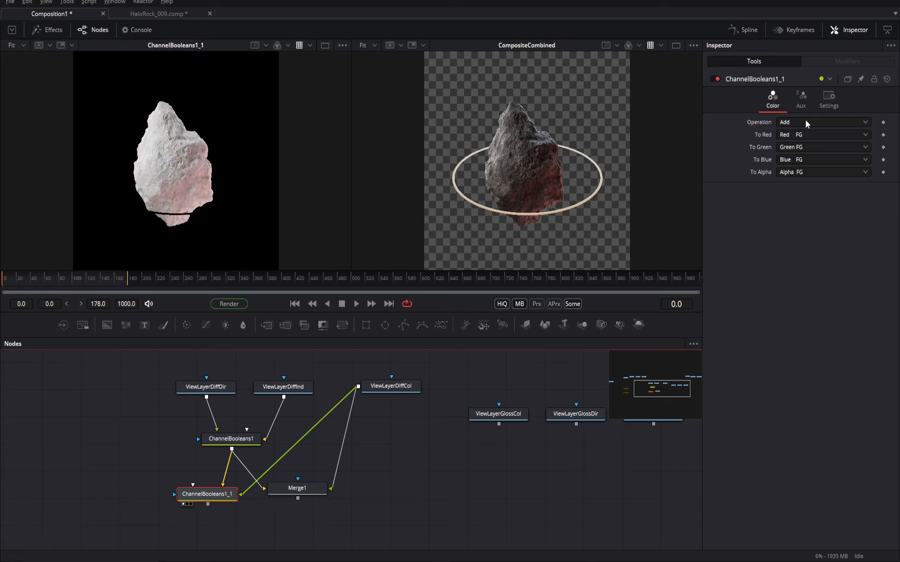
pyautogui.click(790, 124)
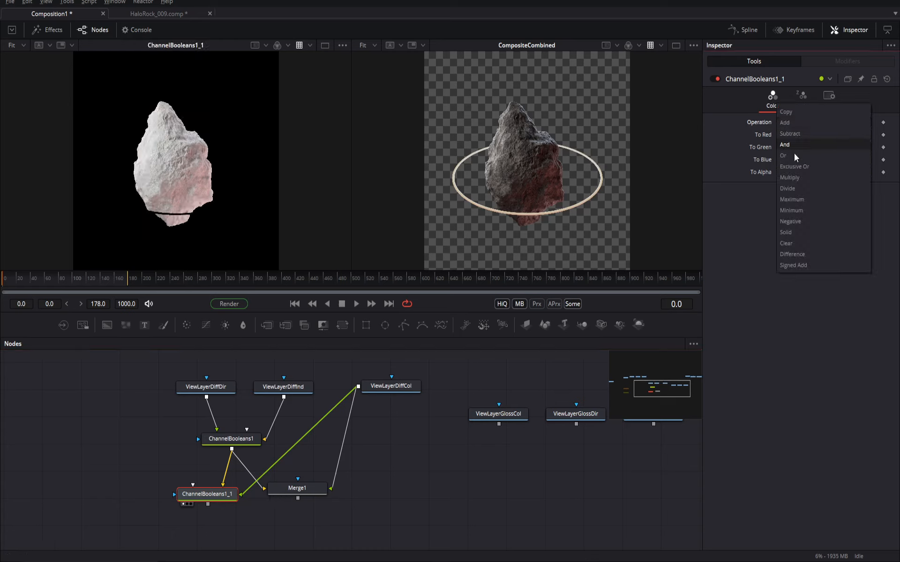
pyautogui.click(789, 177)
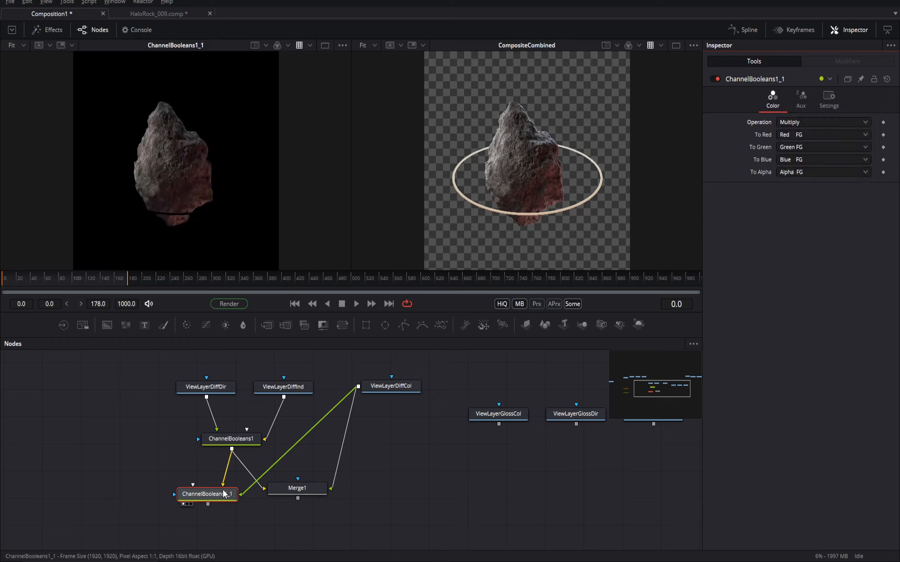
# Compare the outputs of Merge1 and ChannelBooleans1_1 in the first viewer, ending on ChannelBooleans1_1
pyautogui.click(283, 490)
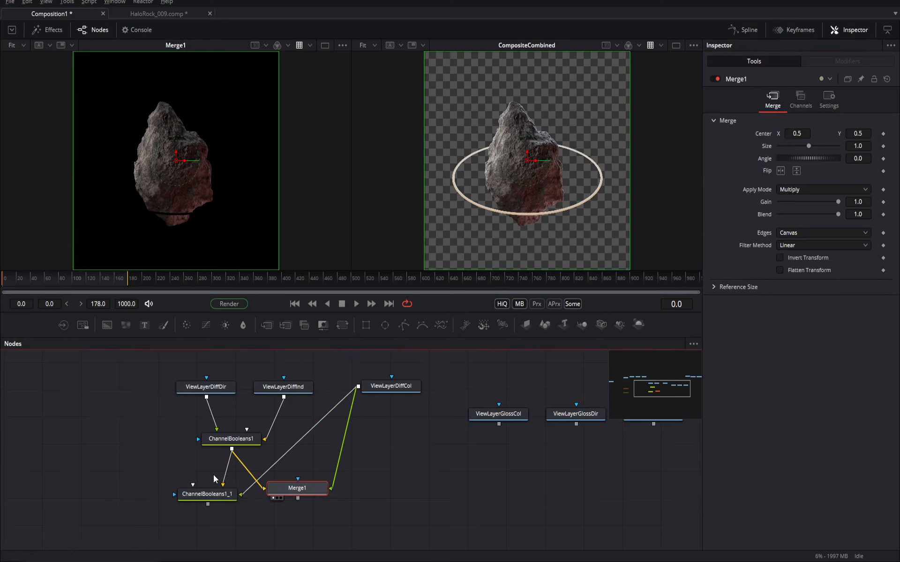
pyautogui.click(206, 494)
pyautogui.click(297, 485)
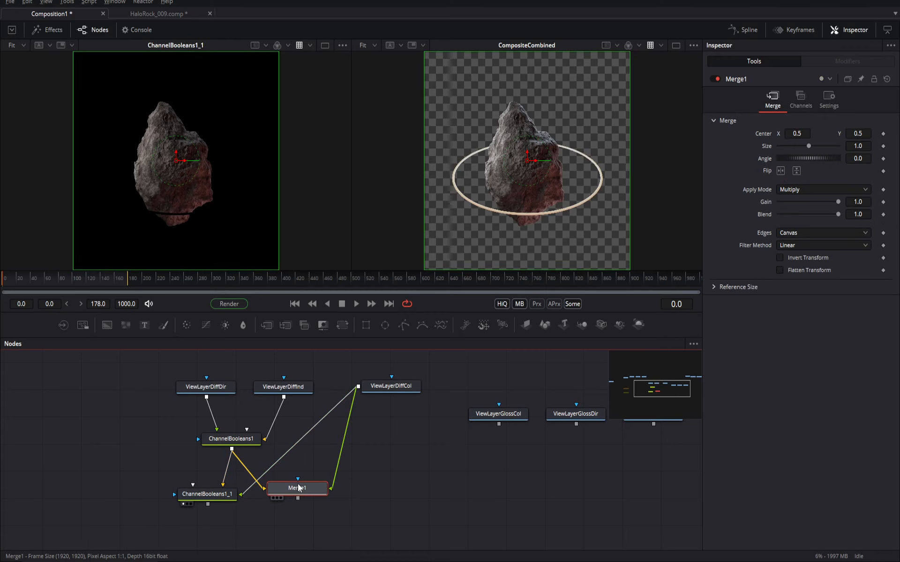
pyautogui.press('1')
pyautogui.click(225, 494)
pyautogui.press('1')
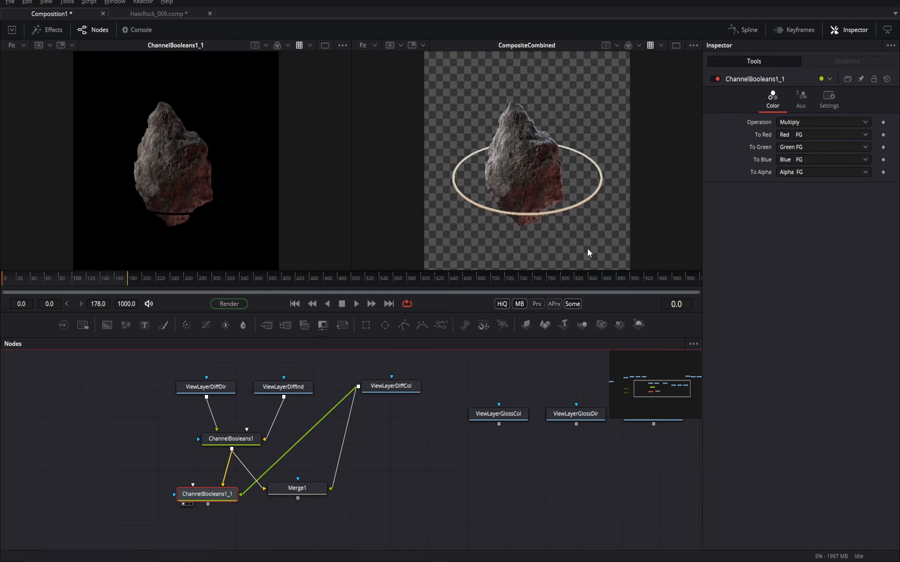
# Review the operations of ChannelBooleans1_1 against the apply modes of Merge1, leaving both on Multiply
pyautogui.click(806, 122)
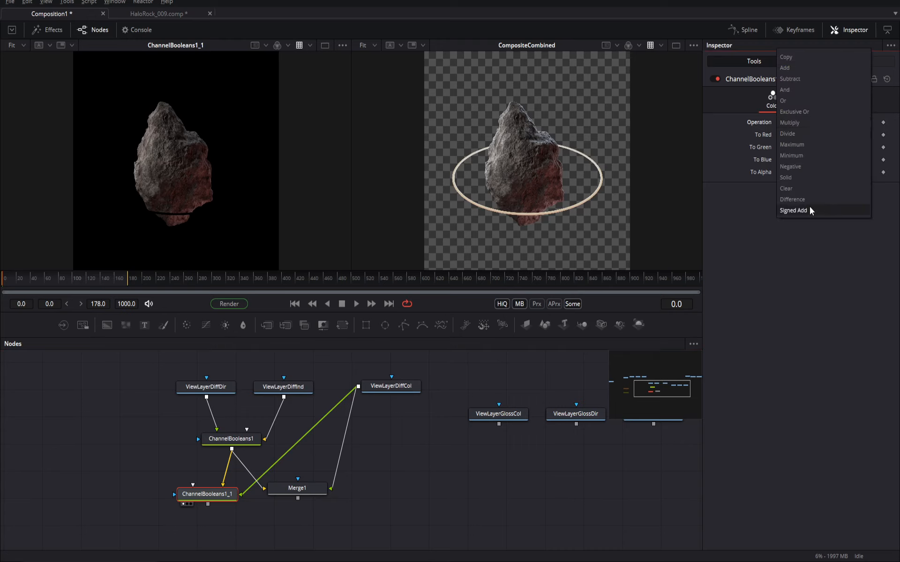
pyautogui.click(298, 487)
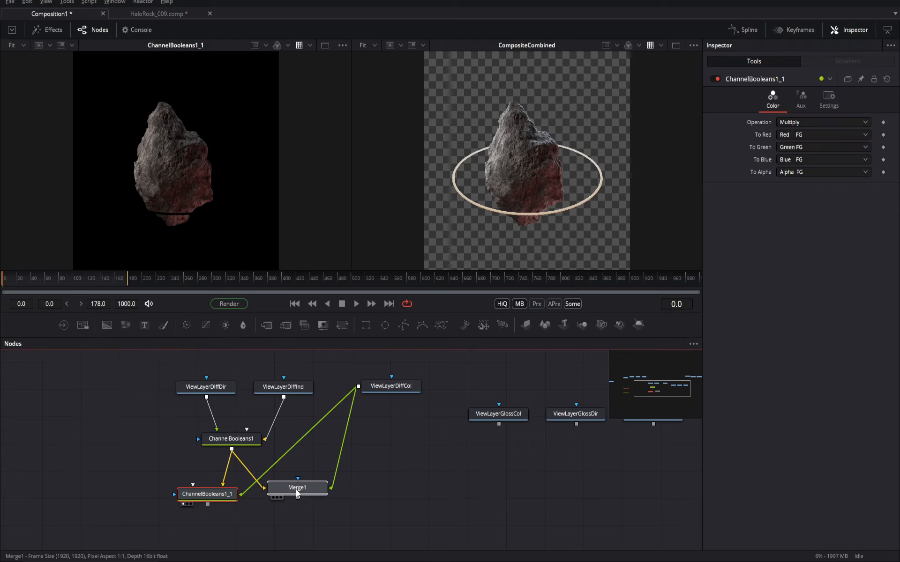
pyautogui.click(815, 190)
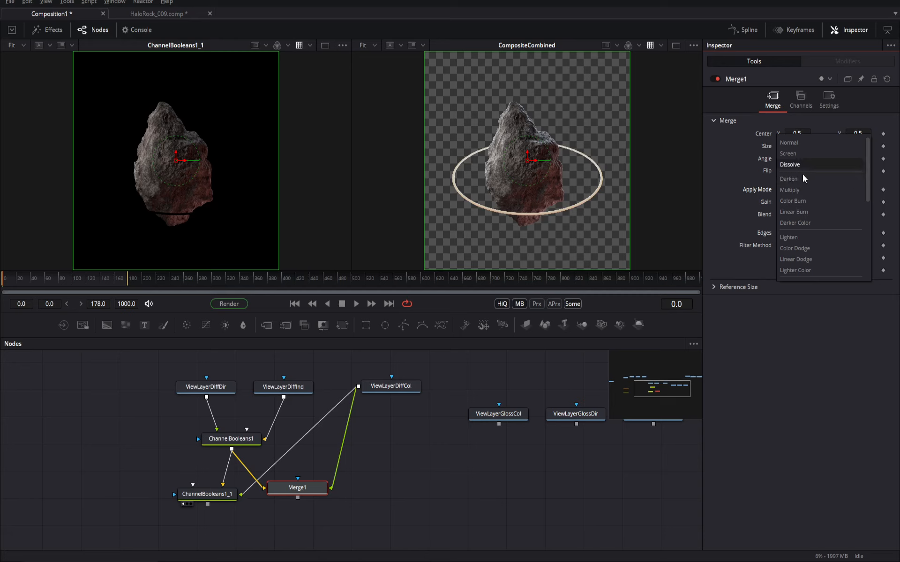
pyautogui.click(755, 269)
pyautogui.click(307, 488)
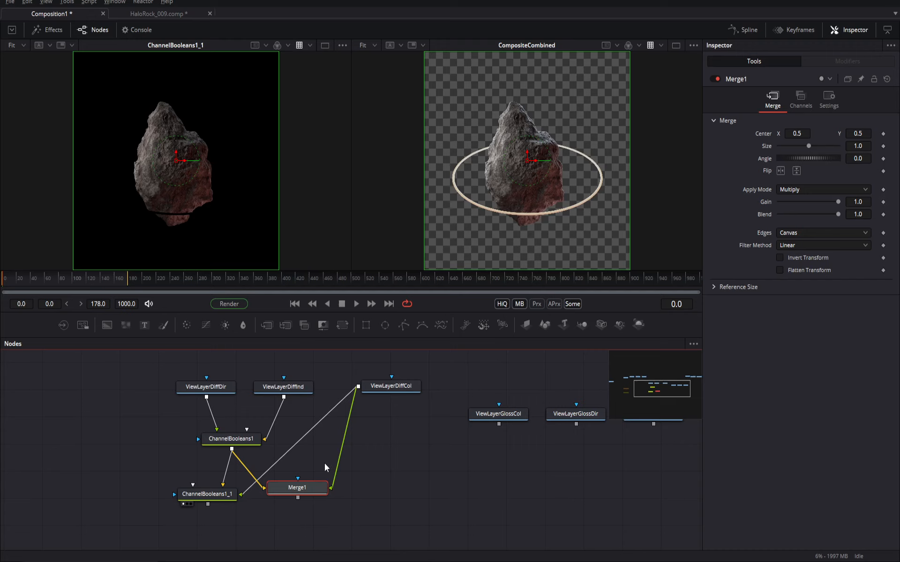
pyautogui.click(223, 503)
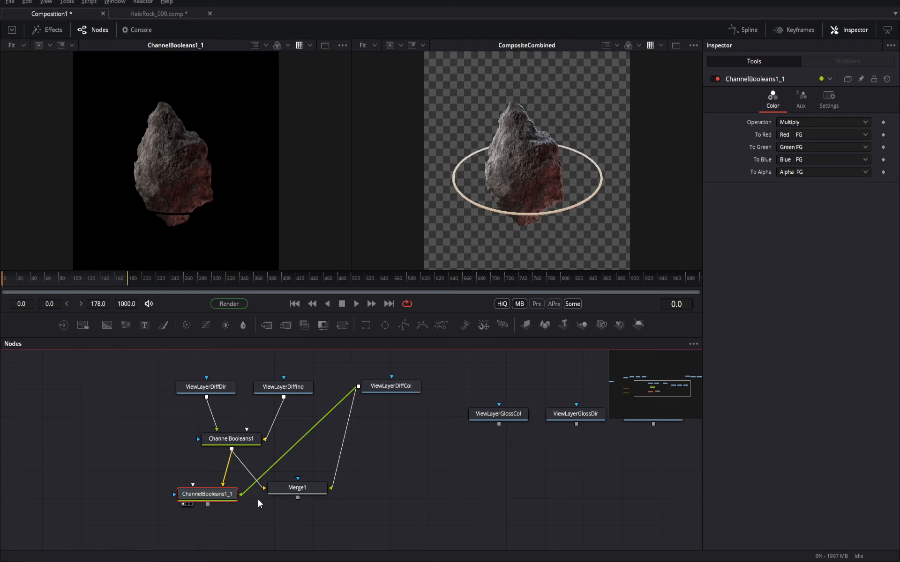
pyautogui.moveTo(207, 502); pyautogui.dragTo(182, 503)
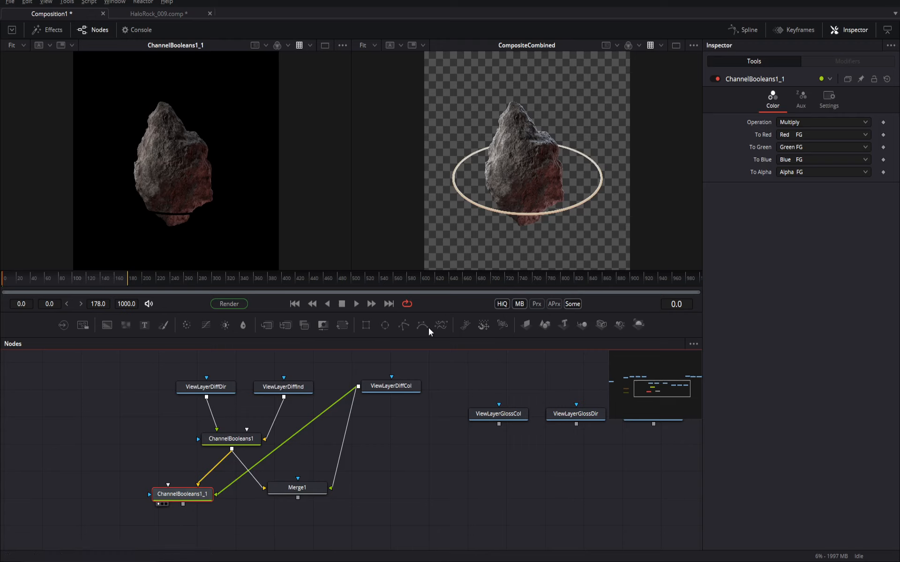
pyautogui.click(805, 124)
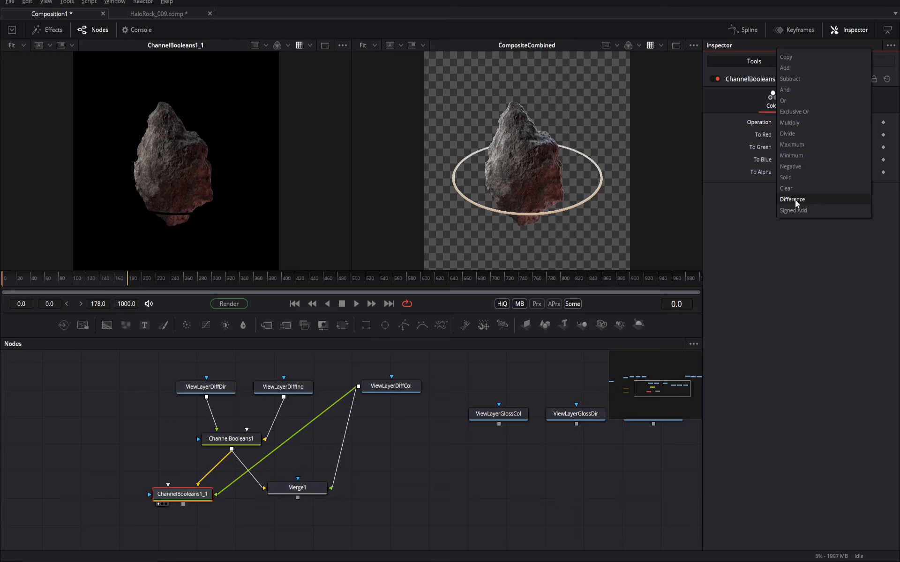
pyautogui.click(776, 229)
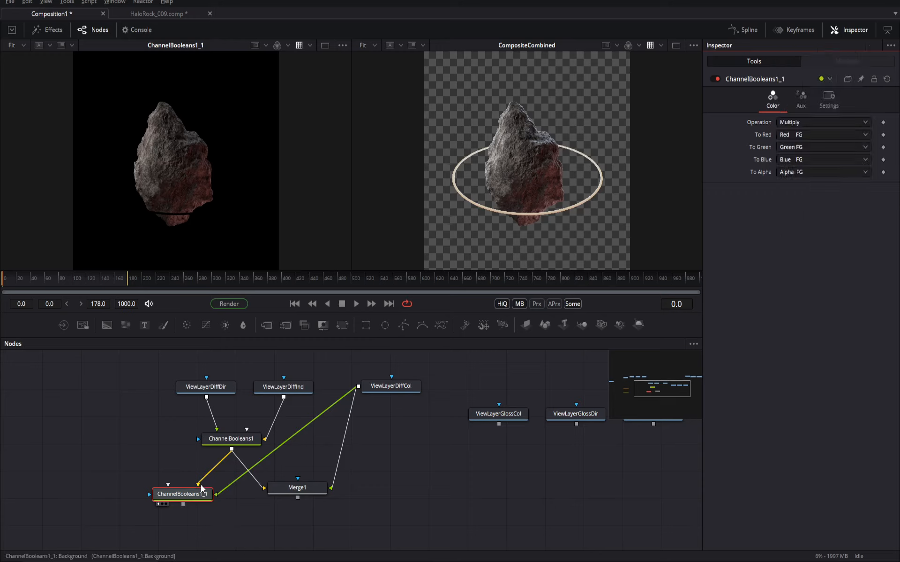
# Disconnect the inputs of ChannelBooleans1_1, feed it only ViewLayerDiffDir as background, and place it below and left of ChannelBooleans1
pyautogui.moveTo(201, 487); pyautogui.dragTo(220, 504)
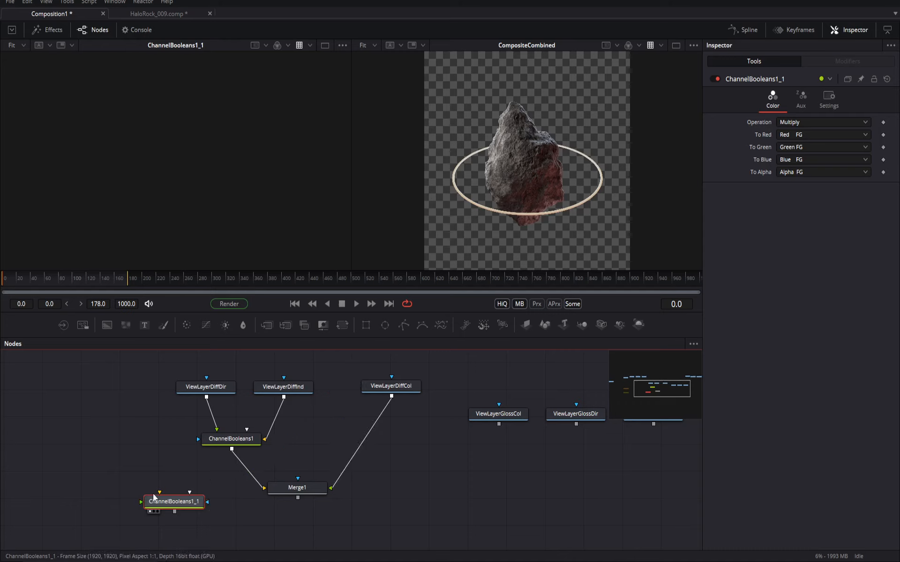
pyautogui.moveTo(160, 491); pyautogui.dragTo(191, 422)
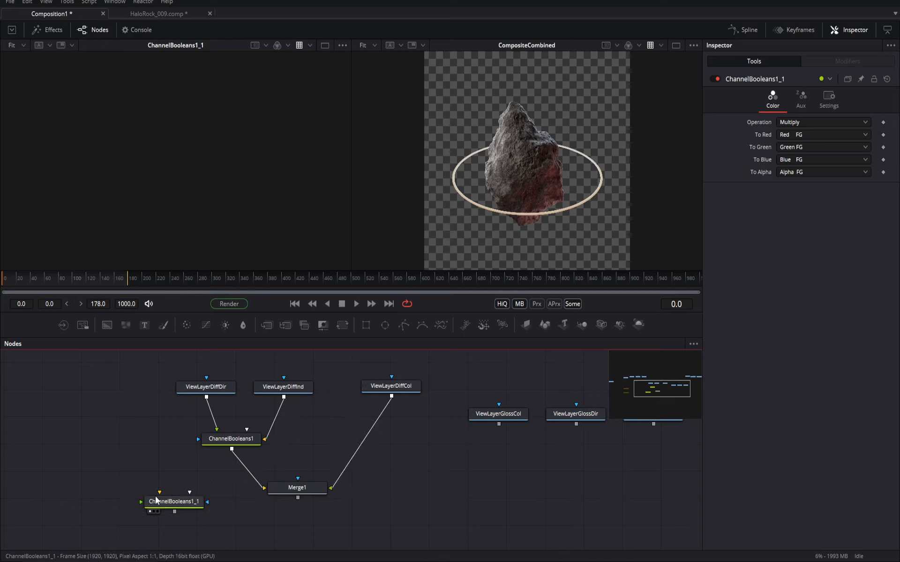
pyautogui.moveTo(160, 492); pyautogui.dragTo(206, 397)
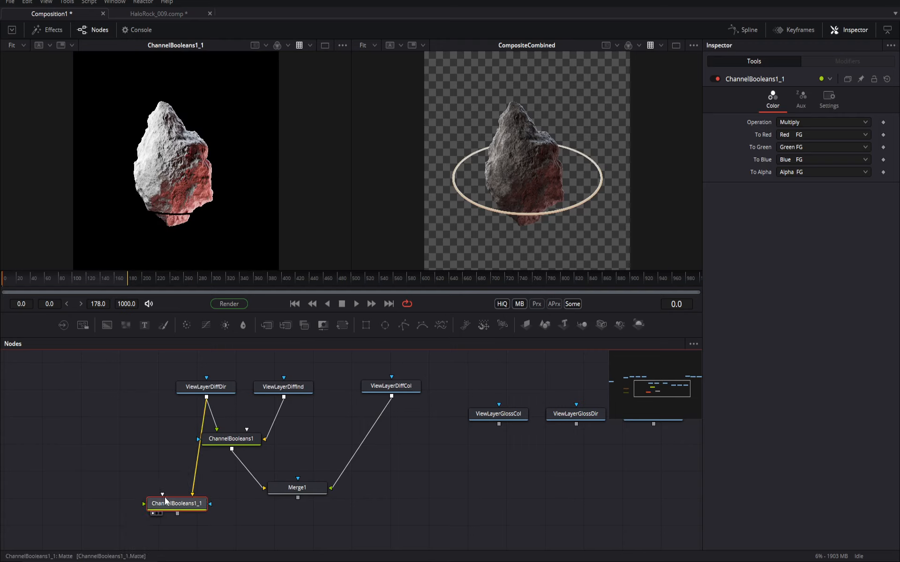
pyautogui.moveTo(164, 496); pyautogui.dragTo(144, 458)
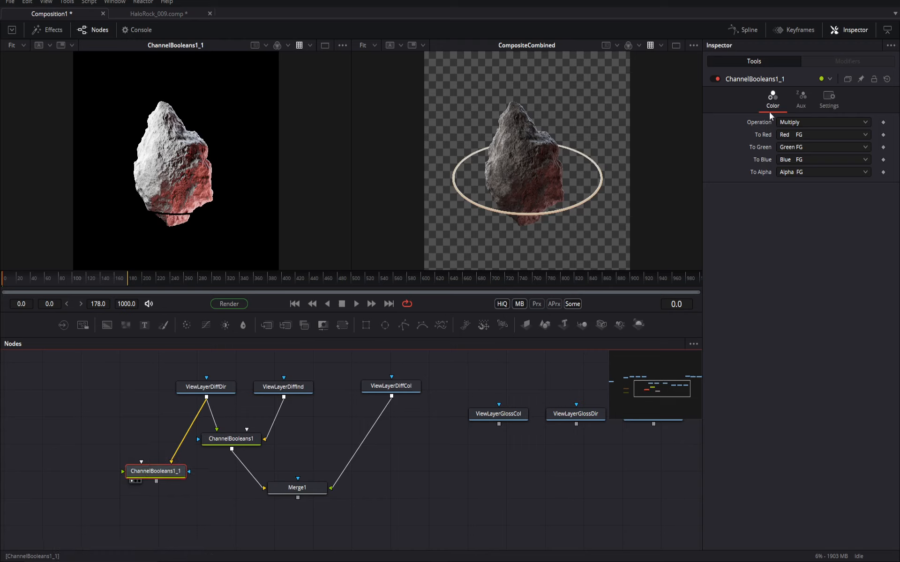
# Set the operation of ChannelBooleans1_1 to Copy and its To Red, To Green and To Blue channels to Do Nothing
pyautogui.click(843, 121)
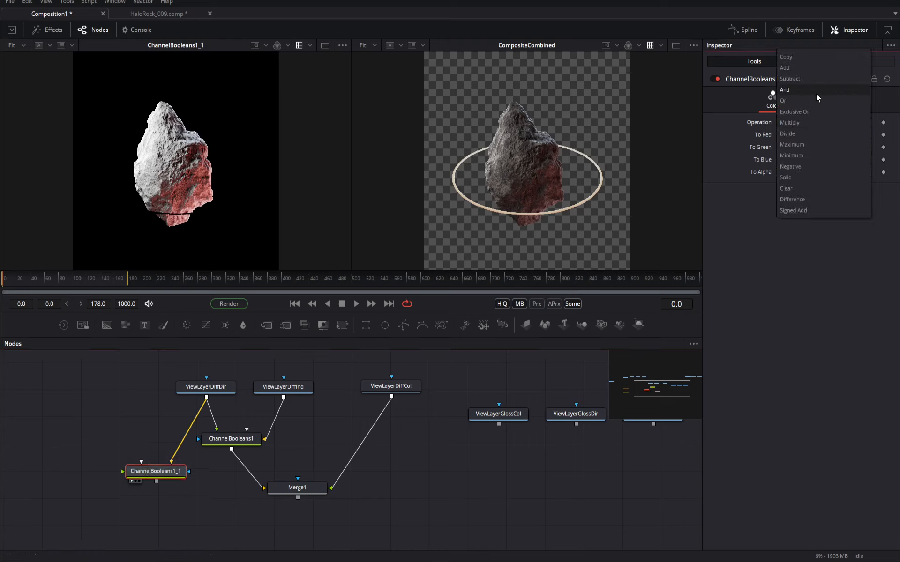
pyautogui.click(805, 58)
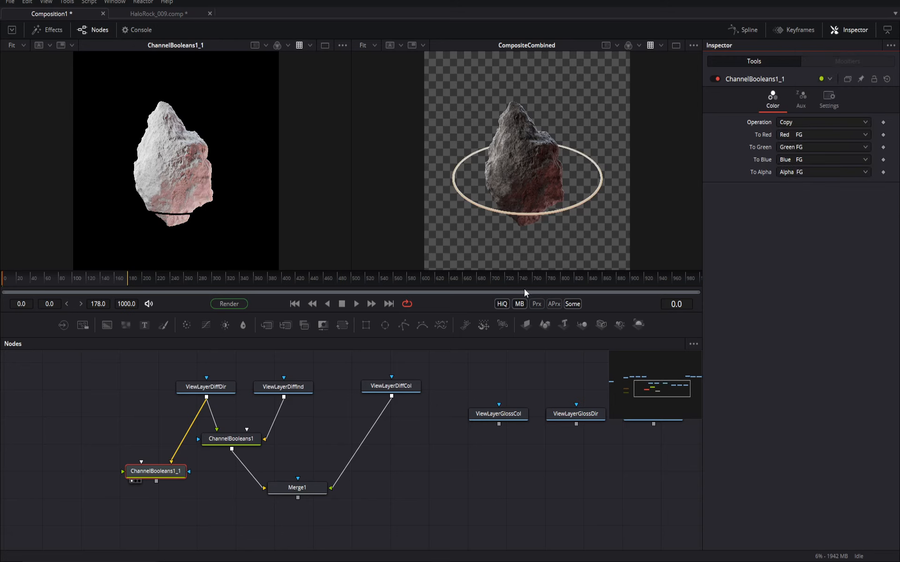
pyautogui.click(834, 135)
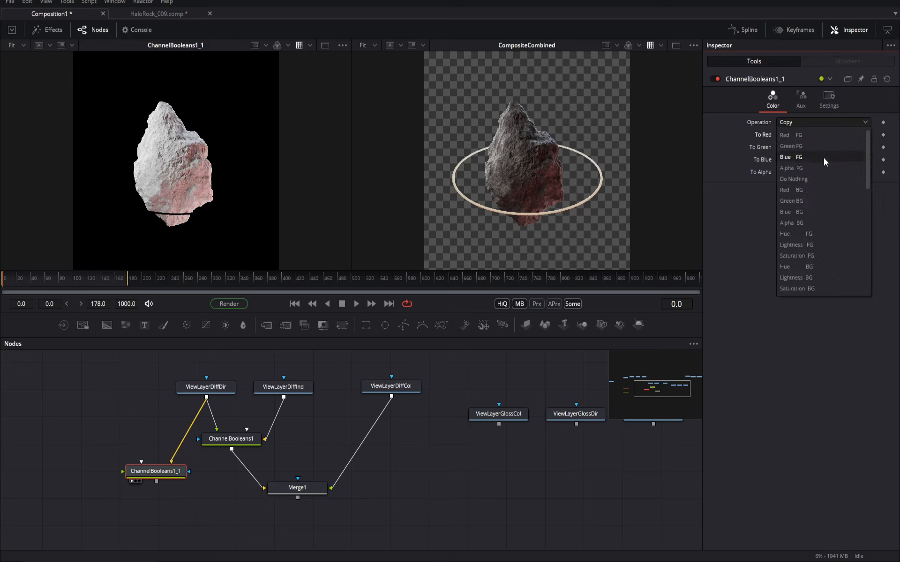
pyautogui.click(813, 182)
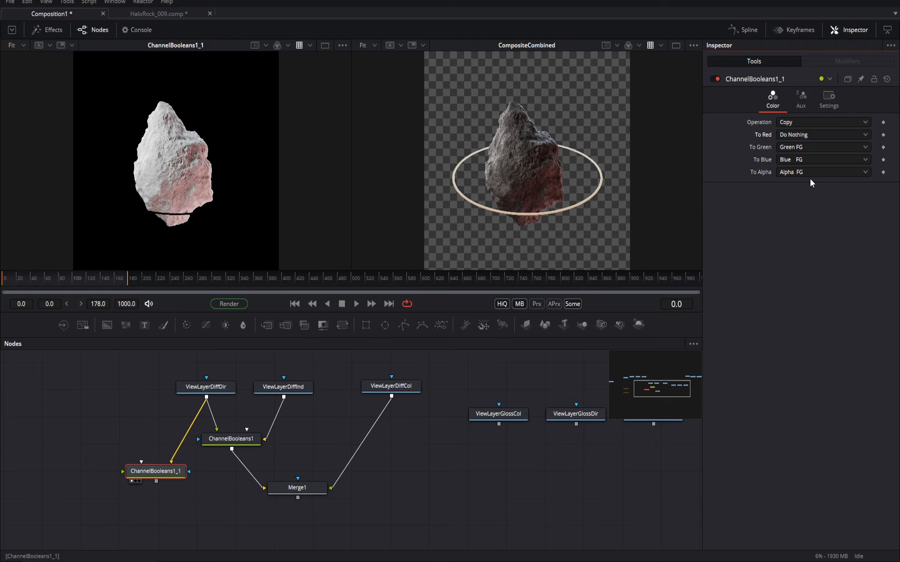
pyautogui.click(817, 149)
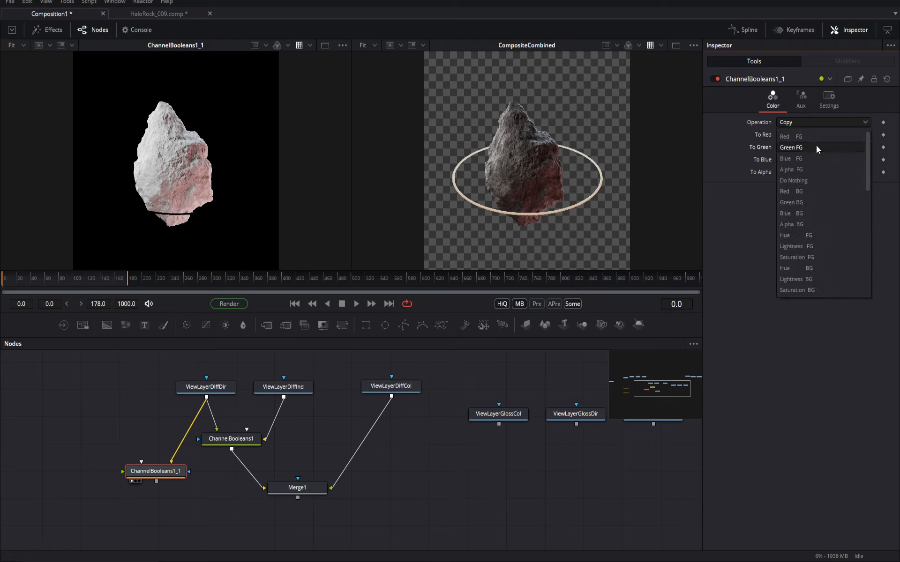
pyautogui.click(799, 181)
pyautogui.click(802, 159)
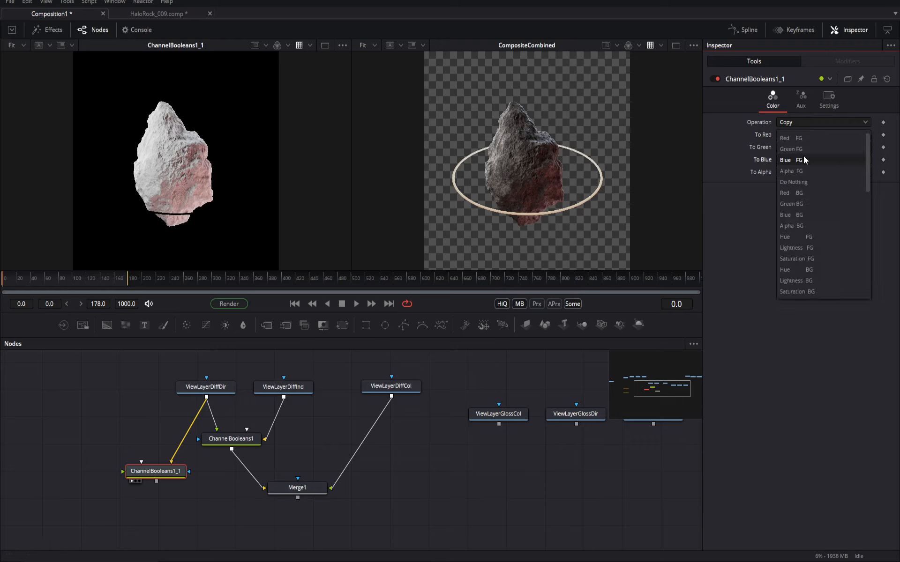
pyautogui.click(799, 183)
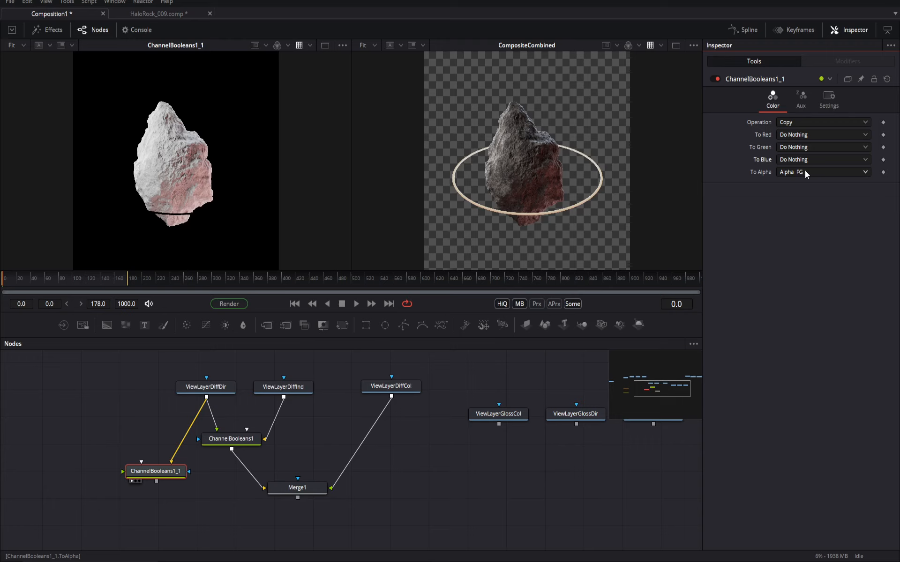
# Set the To Red channel of ChannelBooleans1_1 to Alpha FG
pyautogui.click(155, 478)
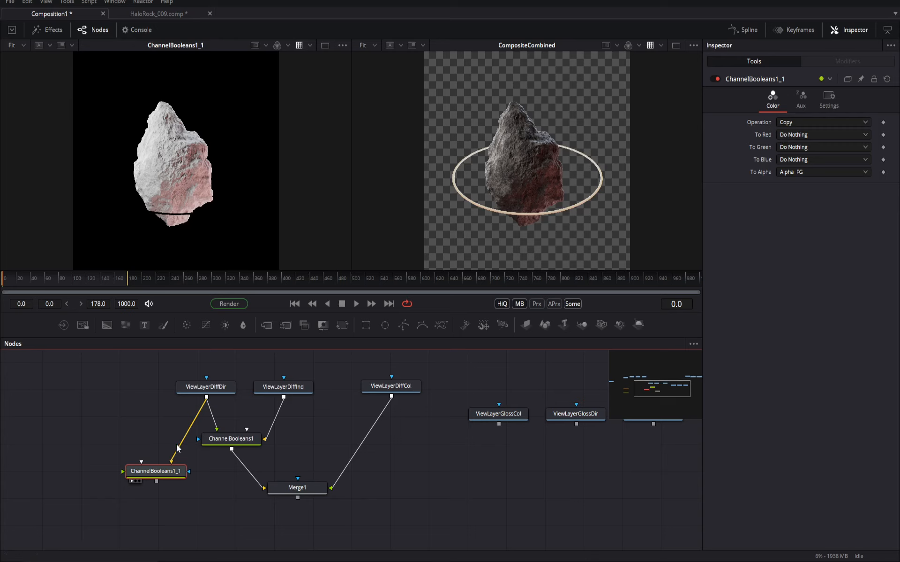
pyautogui.moveTo(168, 461); pyautogui.dragTo(166, 473)
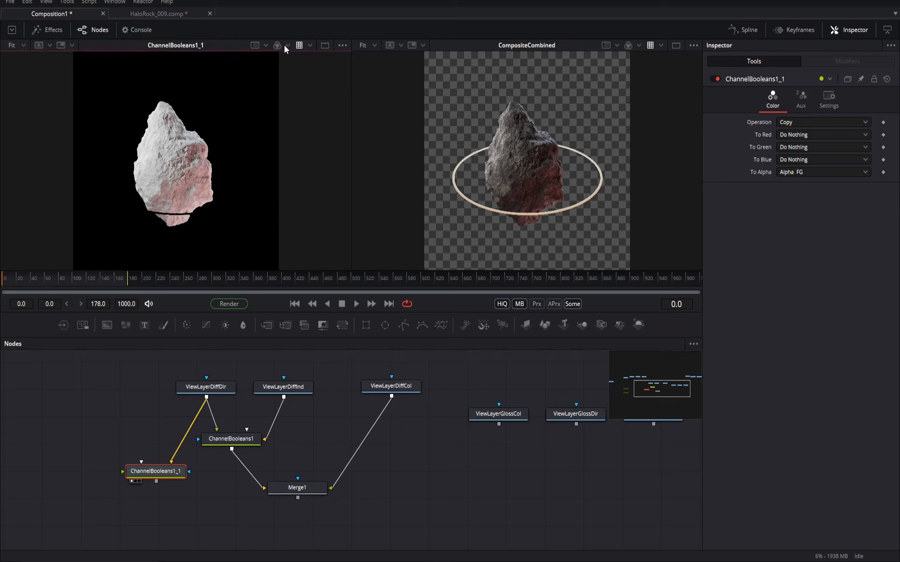
pyautogui.click(789, 136)
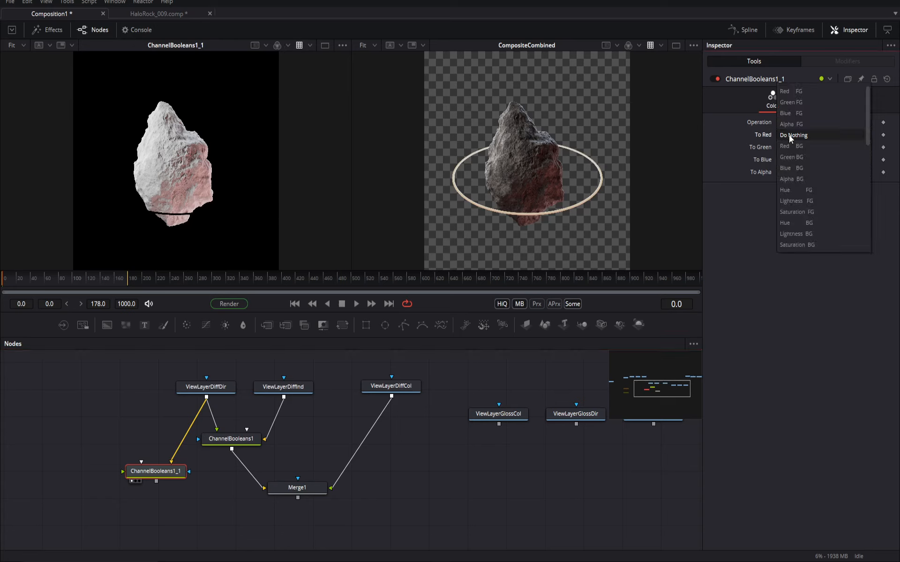
pyautogui.click(791, 125)
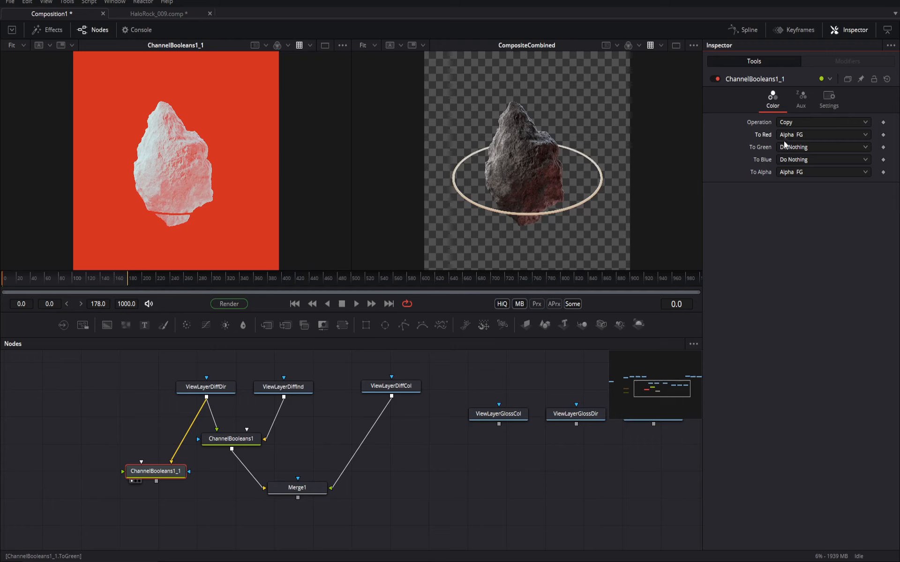
# Set the To Green and To Blue channels of ChannelBooleans1_1 to Alpha FG
pyautogui.click(797, 148)
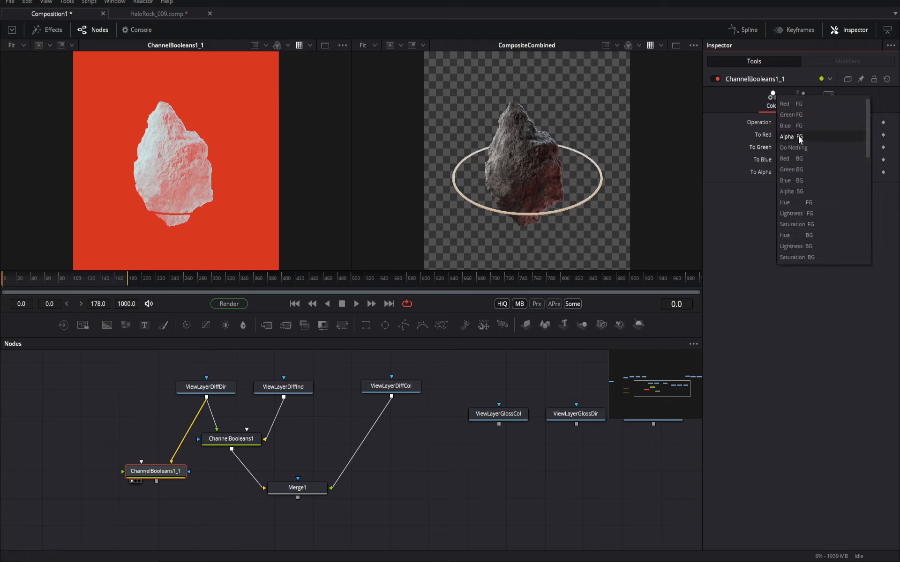
pyautogui.click(799, 138)
pyautogui.click(798, 146)
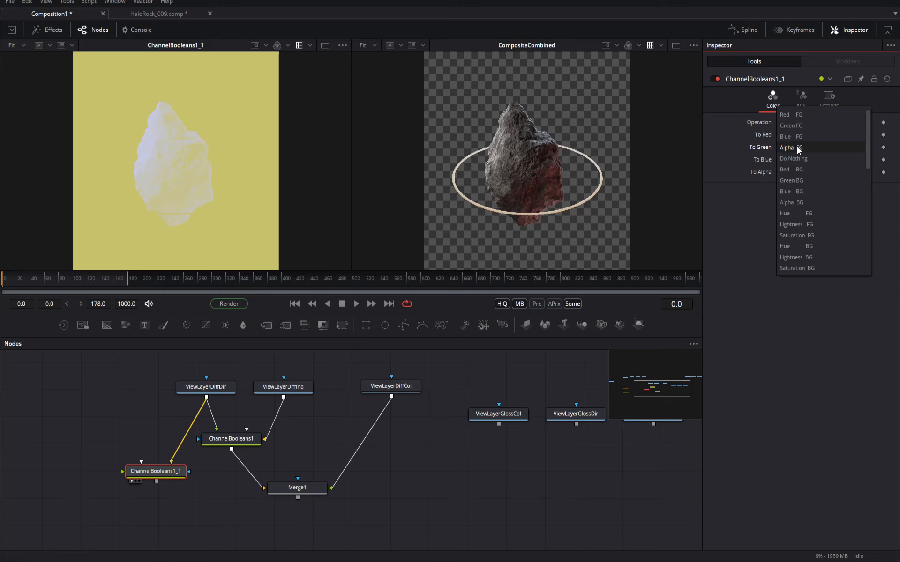
pyautogui.click(797, 149)
pyautogui.click(795, 161)
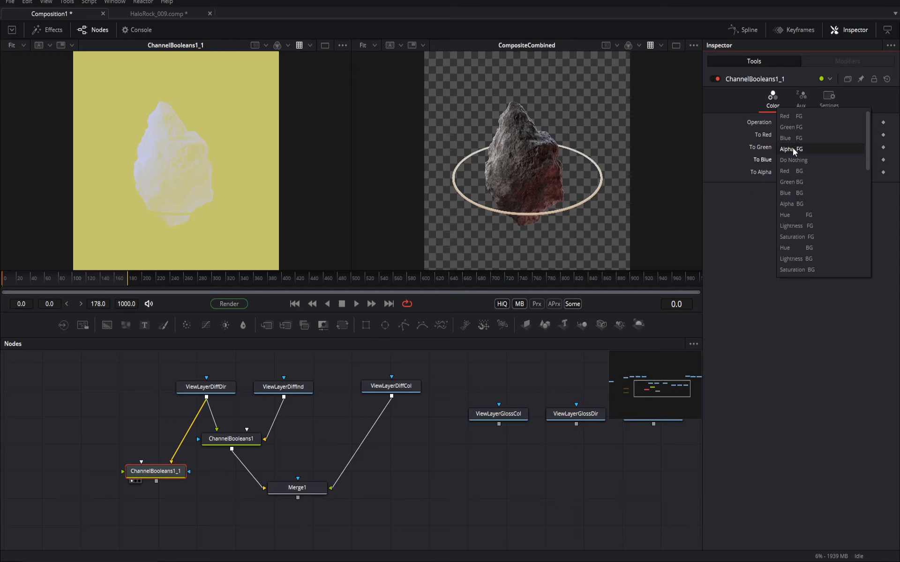
pyautogui.click(796, 149)
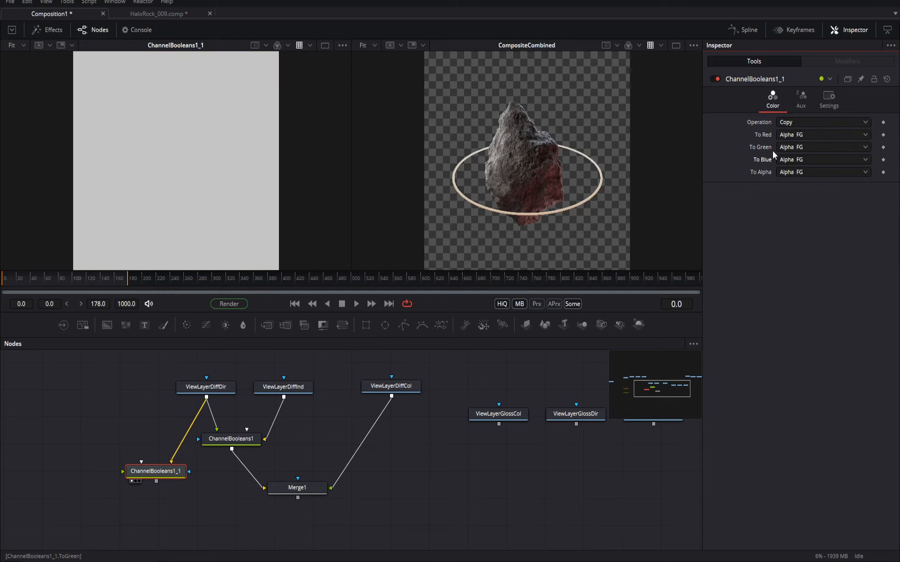
# View only the alpha channel of ChannelBooleans1_1, try ViewLayerDiffDir as its foreground too, and reposition the node with only the background fed
pyautogui.click(287, 45)
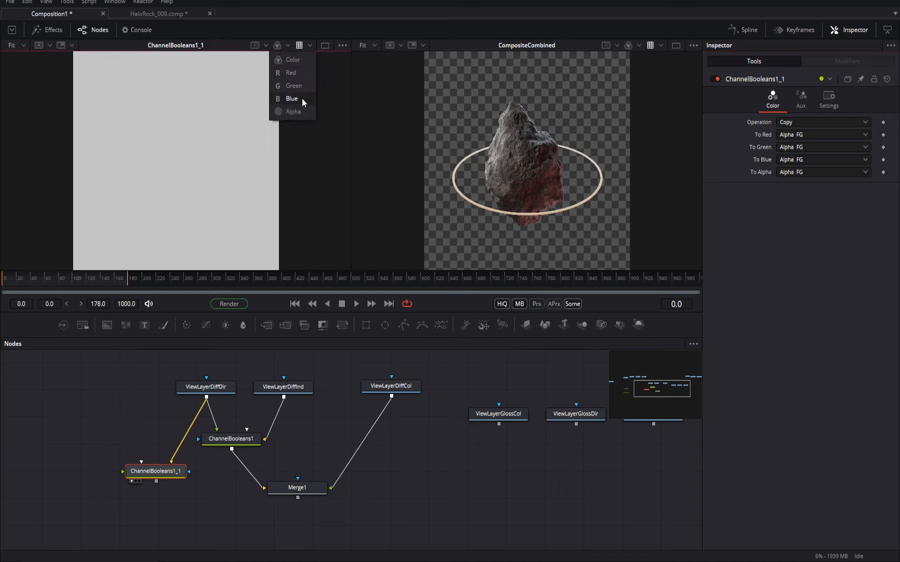
pyautogui.click(303, 113)
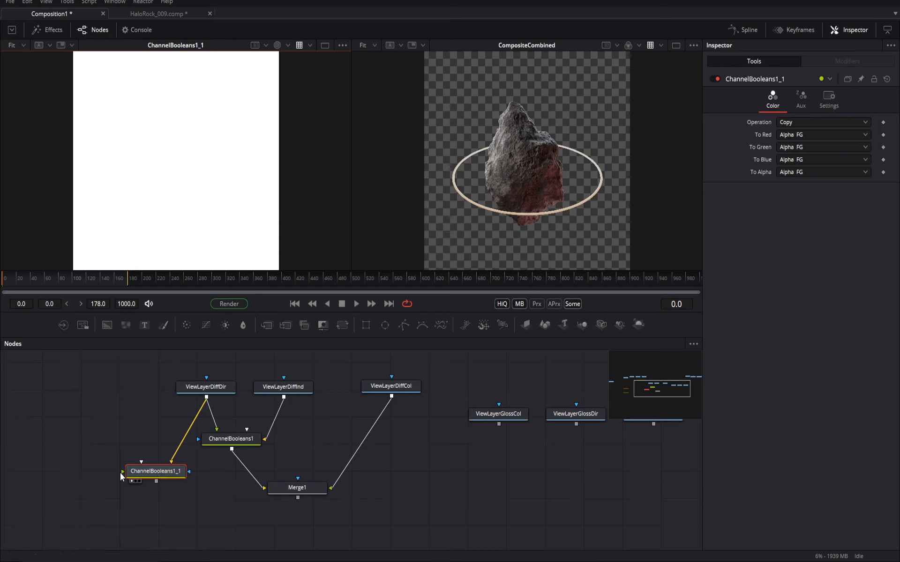
pyautogui.moveTo(122, 472); pyautogui.dragTo(207, 396)
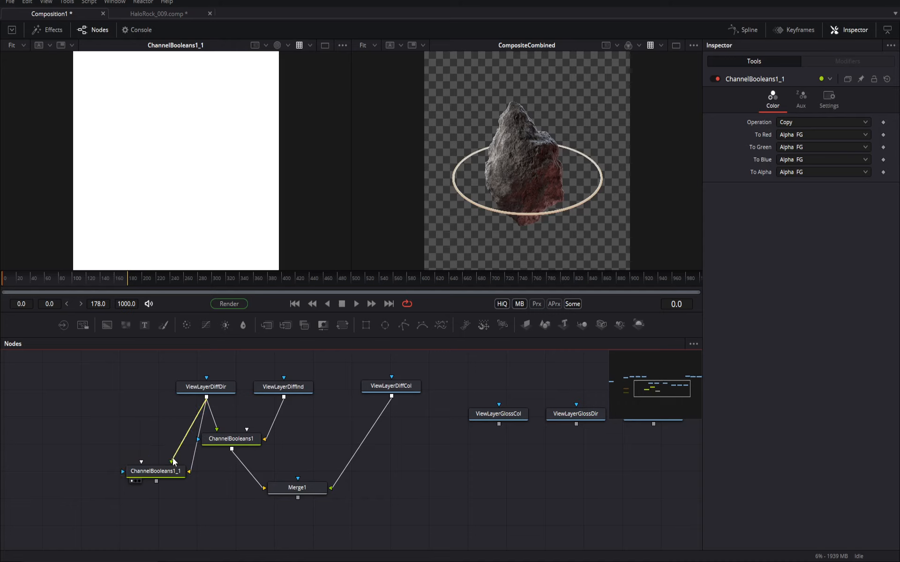
pyautogui.click(171, 473)
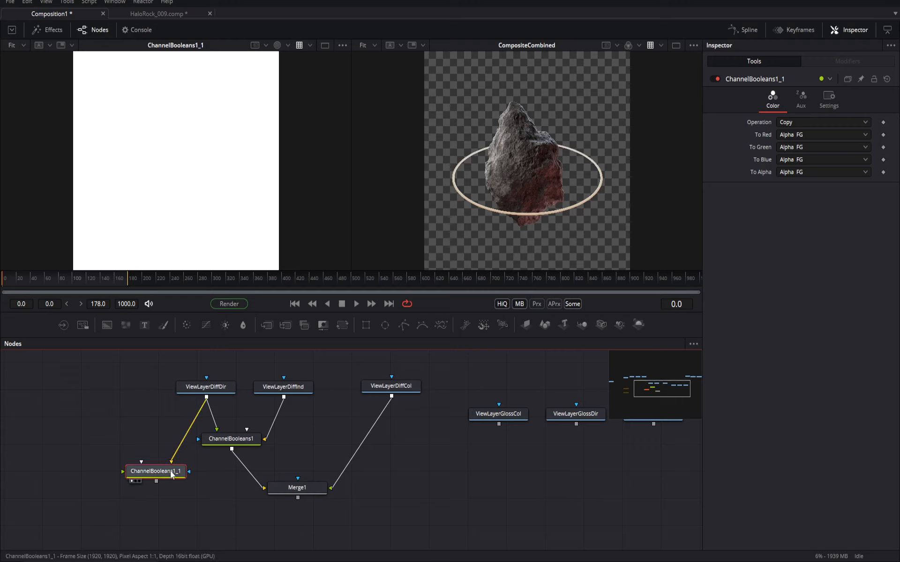
pyautogui.moveTo(171, 474); pyautogui.dragTo(122, 464)
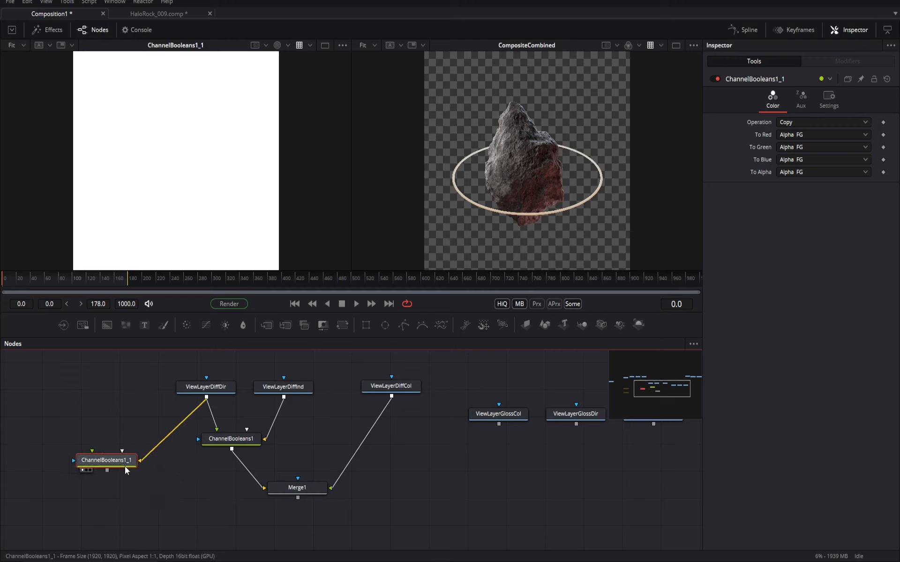
pyautogui.moveTo(126, 470); pyautogui.dragTo(157, 464)
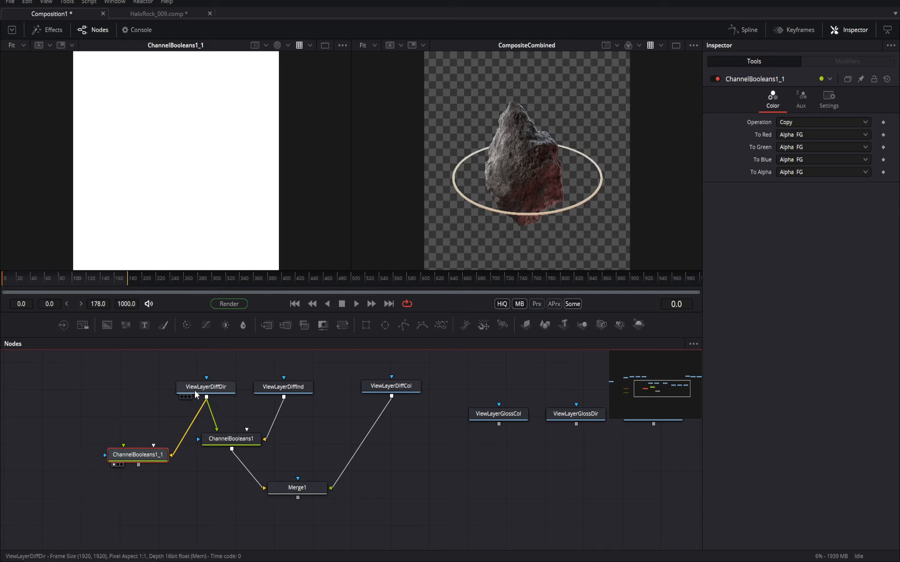
# Compare the alpha channel of ViewLayerDiffDir with that of ChannelBooleans1_1 in the same viewer
pyautogui.click(196, 393)
pyautogui.press('1')
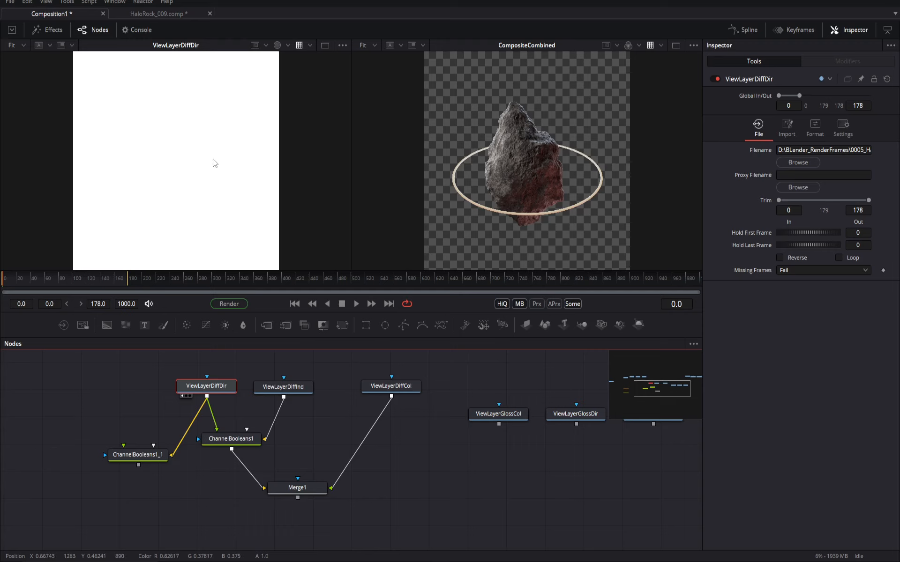
pyautogui.press('1')
pyautogui.press('1')
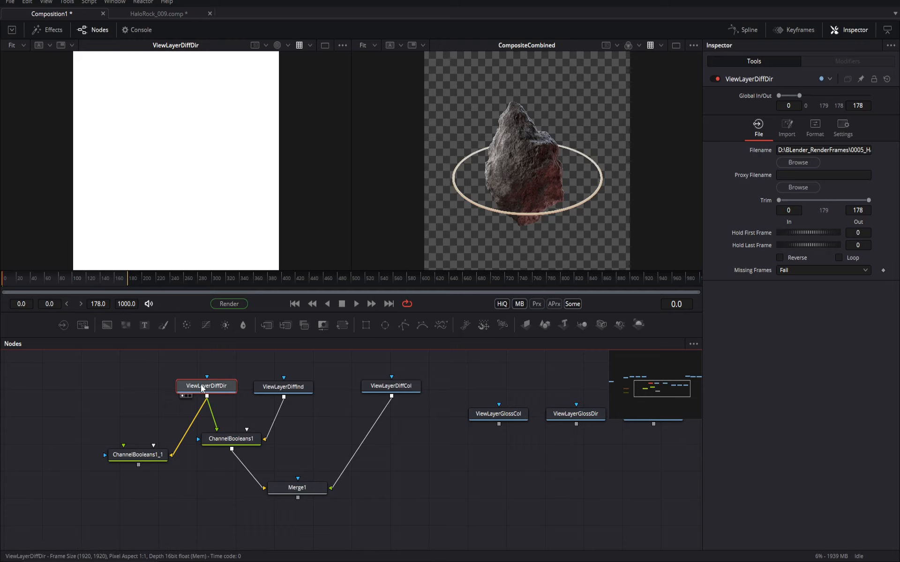
pyautogui.click(144, 456)
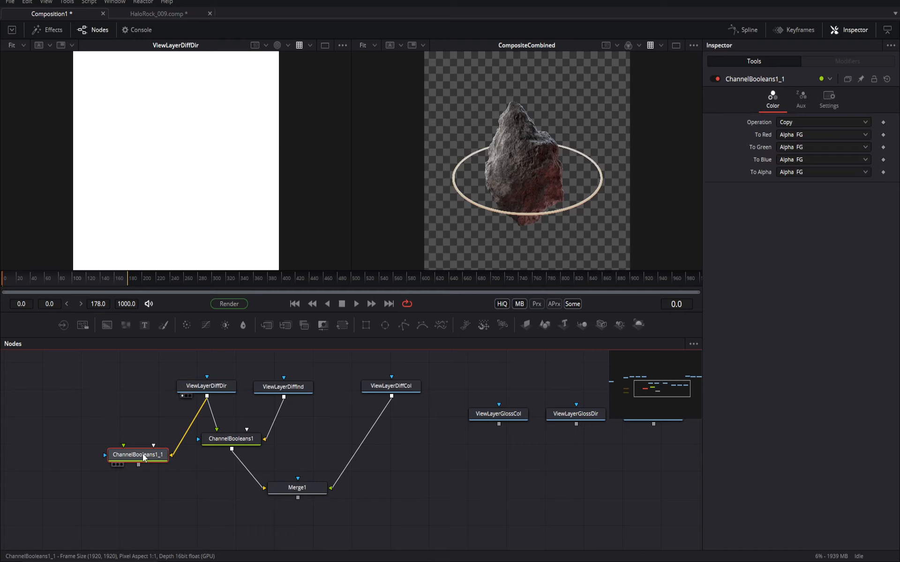
pyautogui.press('1')
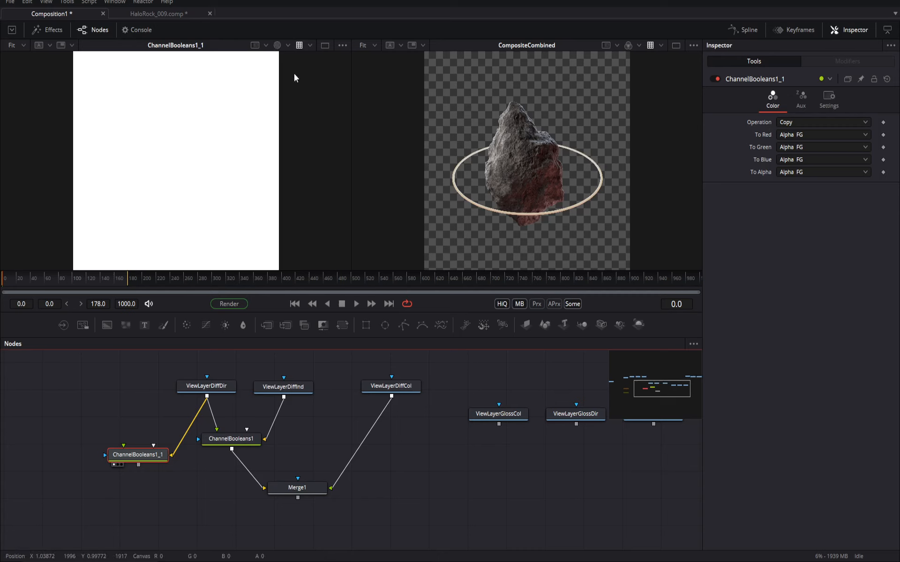
pyautogui.click(206, 387)
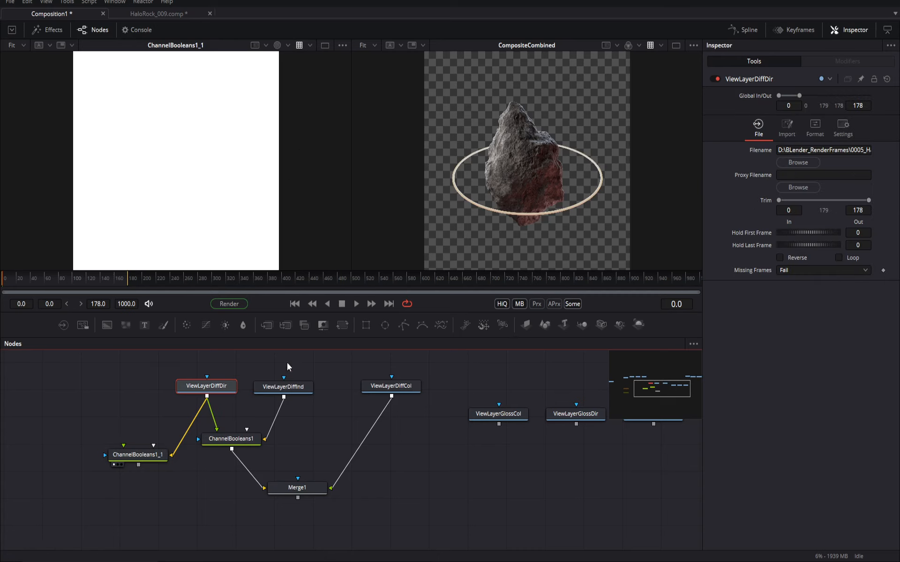
# Disconnect ViewLayerDiffDir from ChannelBooleans1_1 and feed the node's background from the 0007_HaloRock_FULL loader beside Halo_OnlyCombined
pyautogui.moveTo(242, 381); pyautogui.dragTo(197, 399)
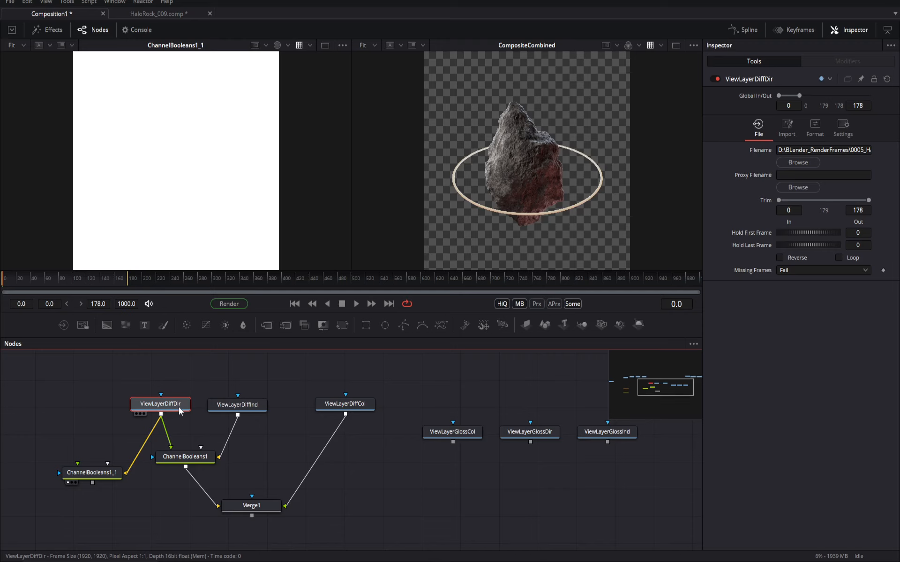
pyautogui.scroll(-2, 298, 451)
pyautogui.moveTo(176, 445); pyautogui.dragTo(338, 515)
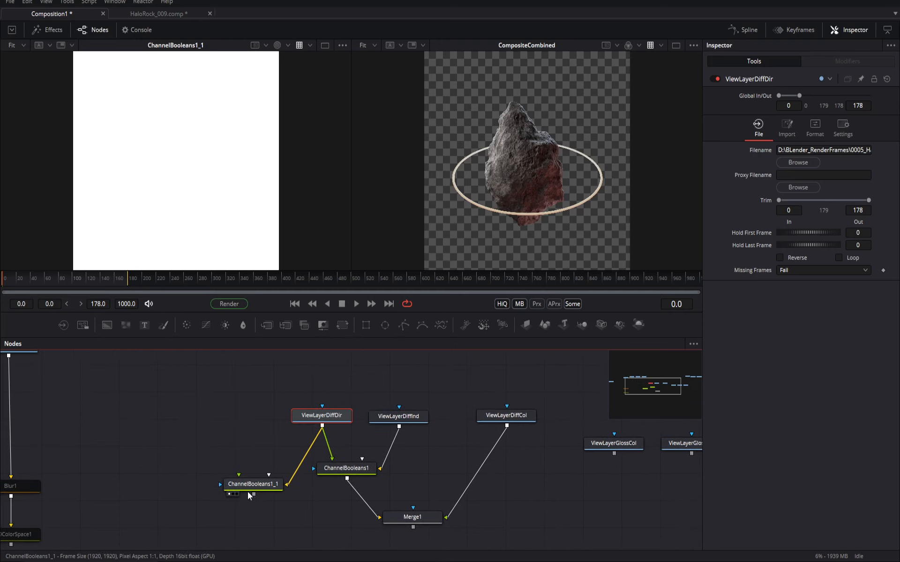
pyautogui.scroll(2, 156, 405)
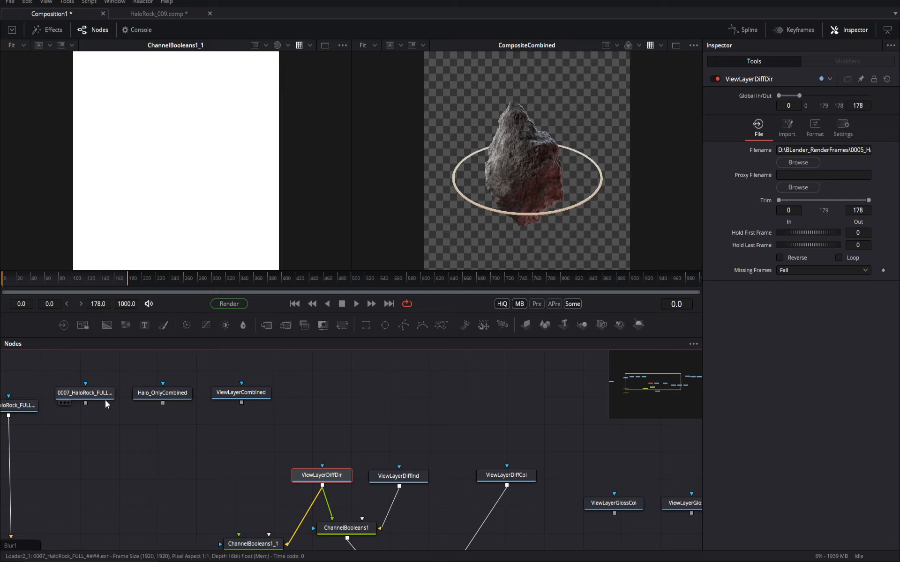
pyautogui.moveTo(288, 545); pyautogui.dragTo(319, 518)
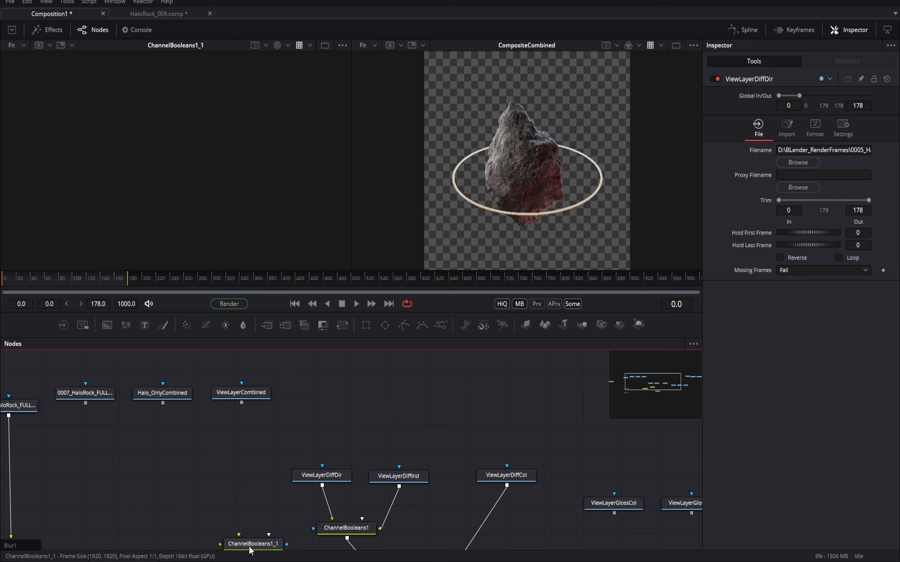
pyautogui.moveTo(239, 539); pyautogui.dragTo(84, 394)
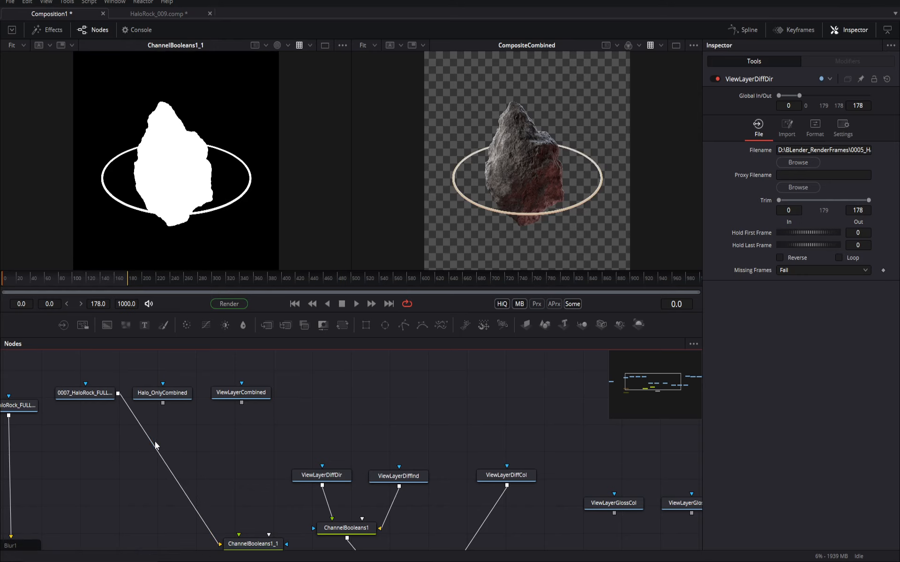
pyautogui.scroll(-2, 146, 384)
pyautogui.click(232, 488)
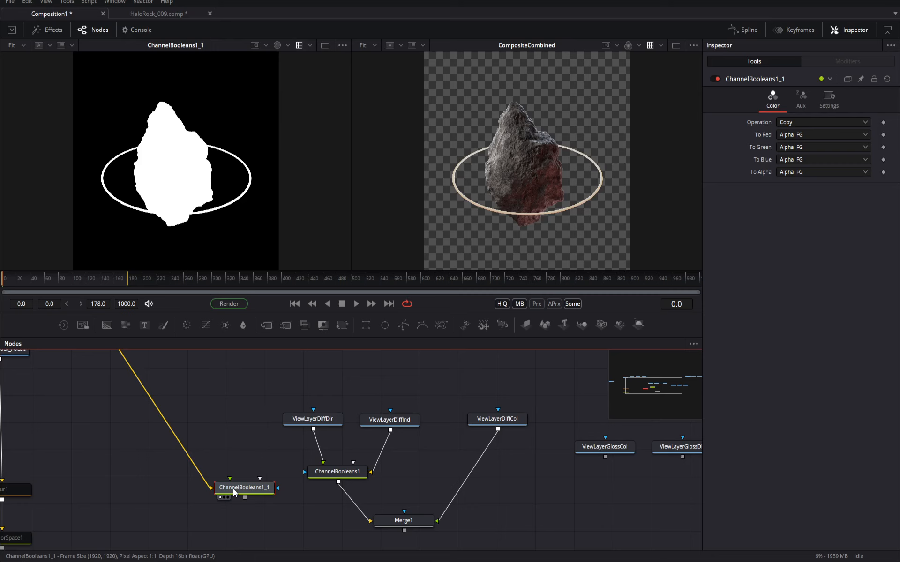
pyautogui.moveTo(109, 398); pyautogui.dragTo(160, 468)
pyautogui.moveTo(322, 476); pyautogui.dragTo(379, 436)
pyautogui.click(340, 411)
pyautogui.moveTo(240, 399); pyautogui.dragTo(343, 431)
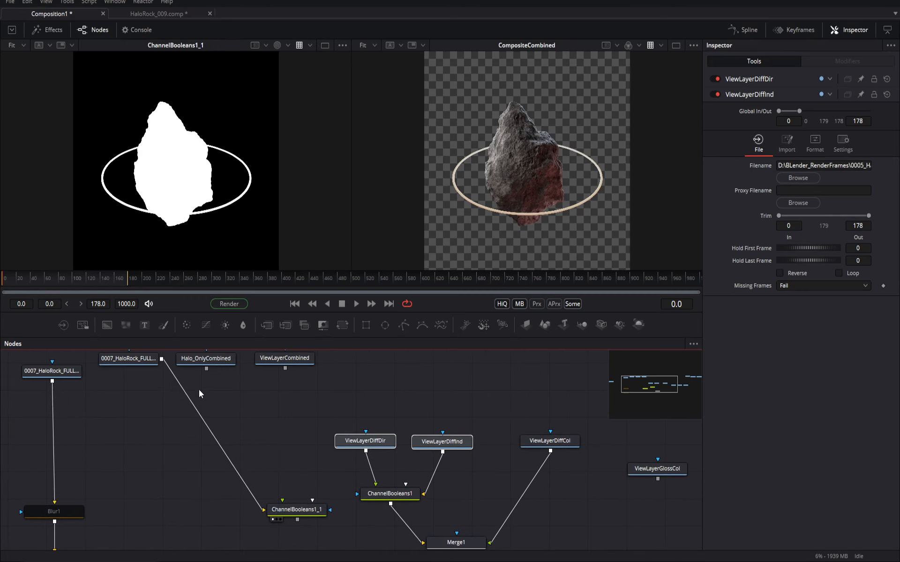
pyautogui.moveTo(188, 384); pyautogui.dragTo(192, 401)
# Compare the result with ChannelBooleans1_1 bypassed and active, leaving the node active
pyautogui.click(299, 525)
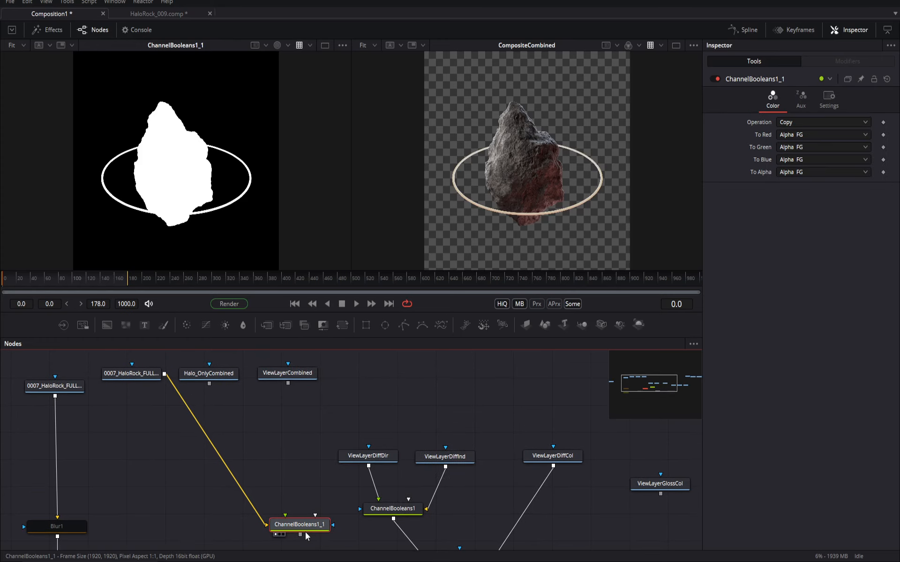
pyautogui.hotkey('ctrl', 'p')
pyautogui.hotkey('ctrl', 'p')
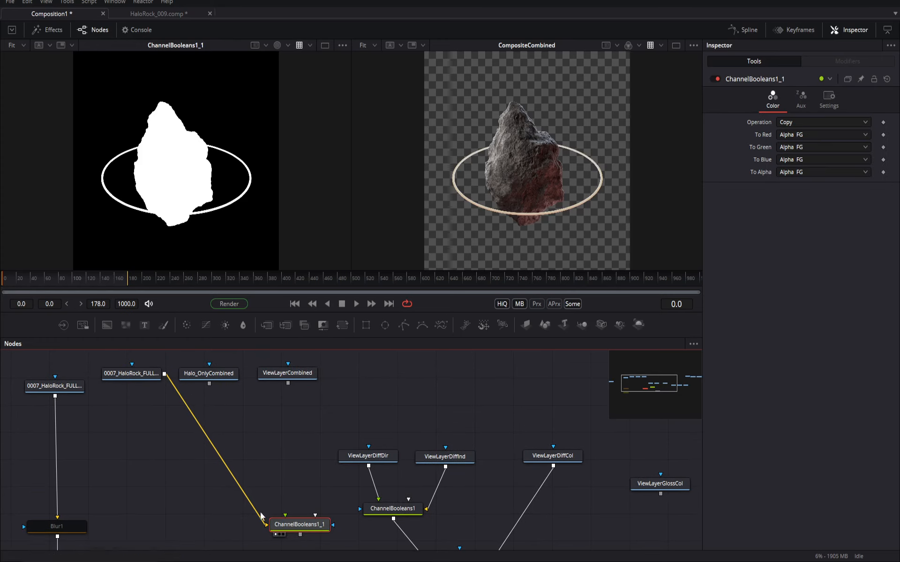
# Return the ChannelBooleans1_1 viewer to full color and view the 0007_HaloRock_FULL loader that feeds the node
pyautogui.click(286, 45)
pyautogui.click(283, 76)
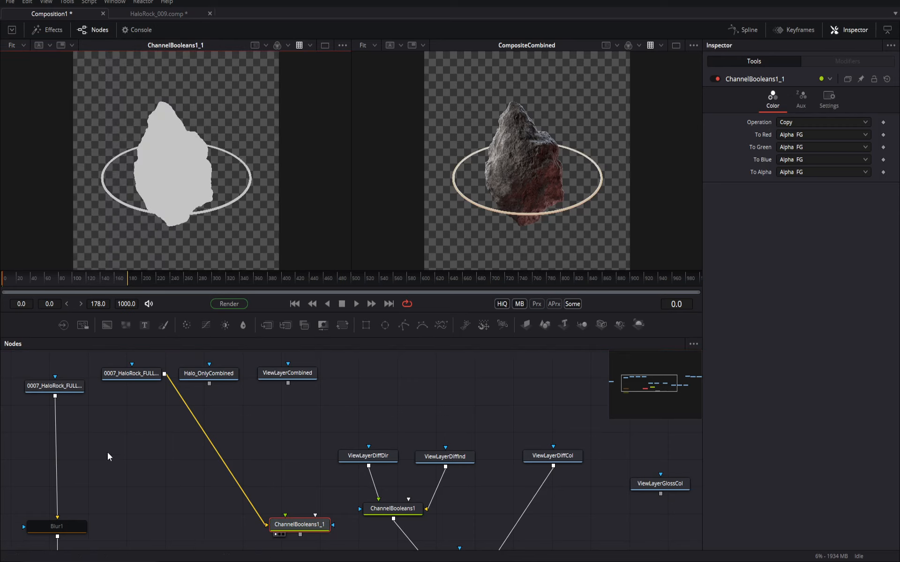
pyautogui.click(128, 378)
pyautogui.press('1')
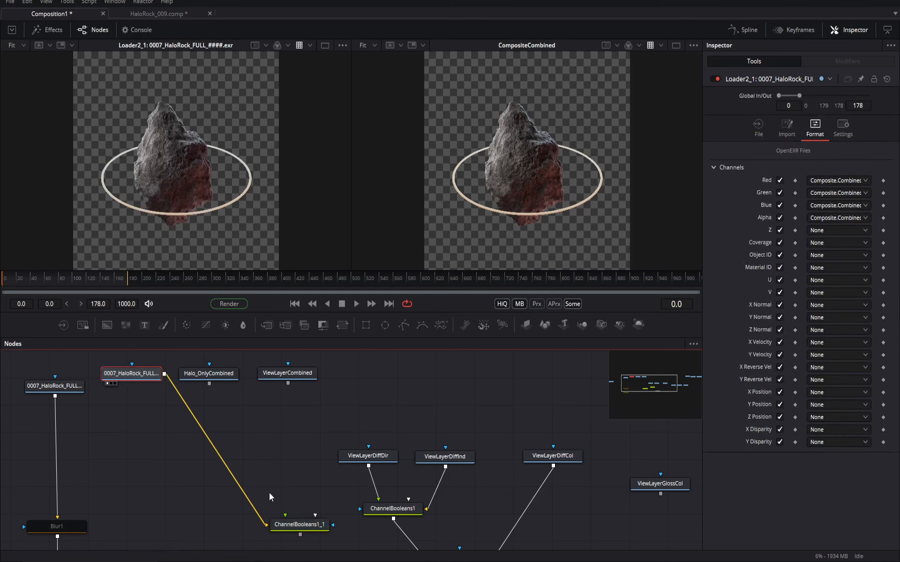
# Replace ChannelBooleans1_1 with a new Channel Booleans node fed by the same 0007_HaloRock_FULL loader, place it below the loader, and view it
pyautogui.click(293, 520)
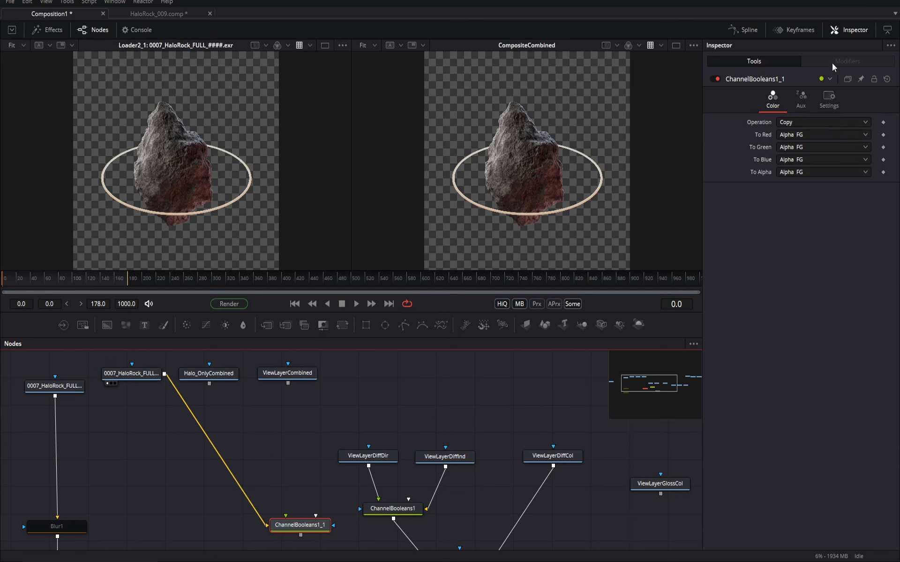
pyautogui.click(303, 326)
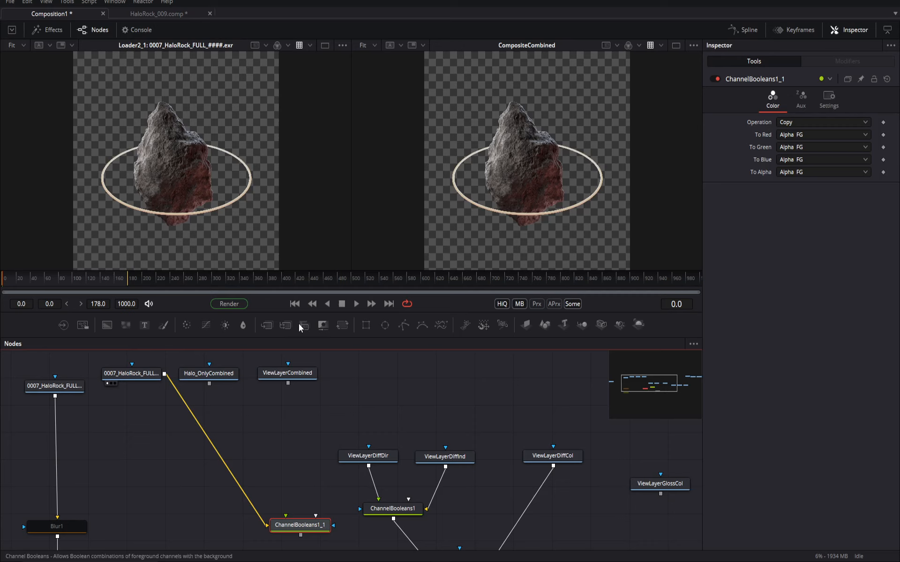
pyautogui.click(312, 526)
pyautogui.press('Delete')
pyautogui.moveTo(367, 527); pyautogui.dragTo(187, 501)
pyautogui.press('1')
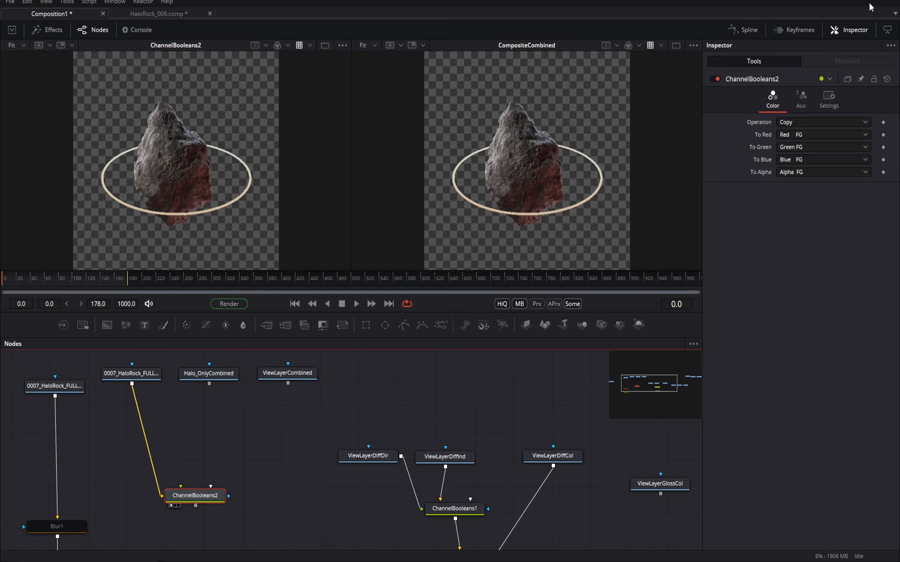
# Set the To Red, To Green and To Blue channels of ChannelBooleans2 to Do Nothing
pyautogui.click(799, 135)
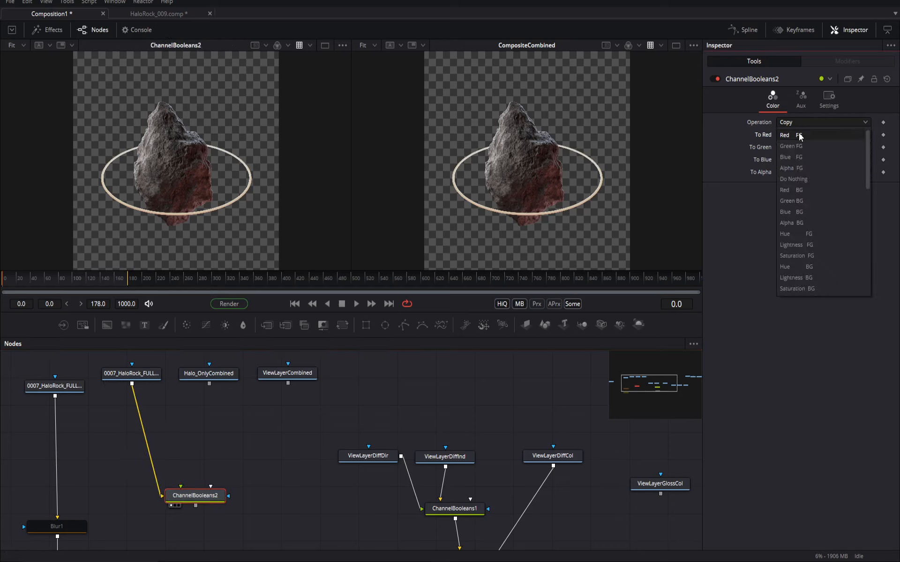
pyautogui.click(795, 179)
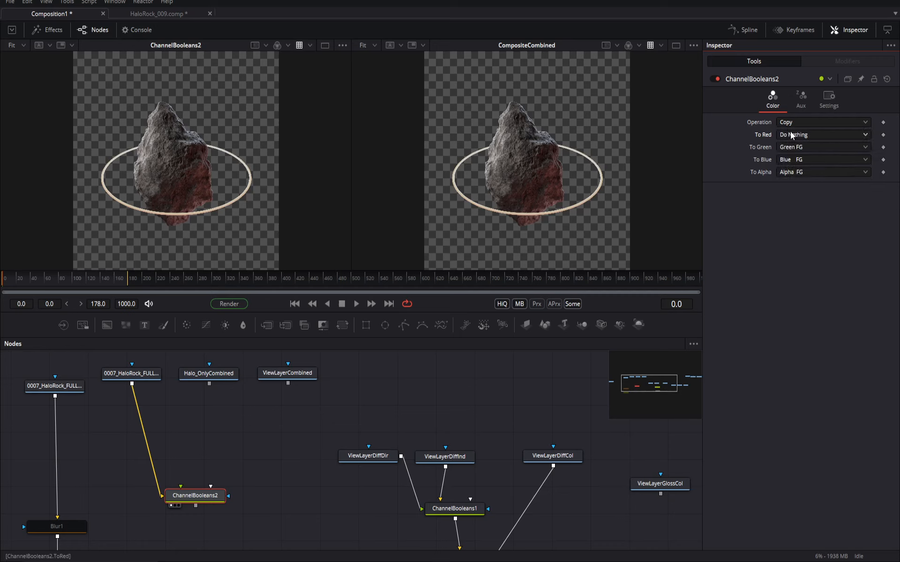
pyautogui.click(795, 147)
pyautogui.click(803, 185)
pyautogui.click(796, 160)
pyautogui.click(800, 184)
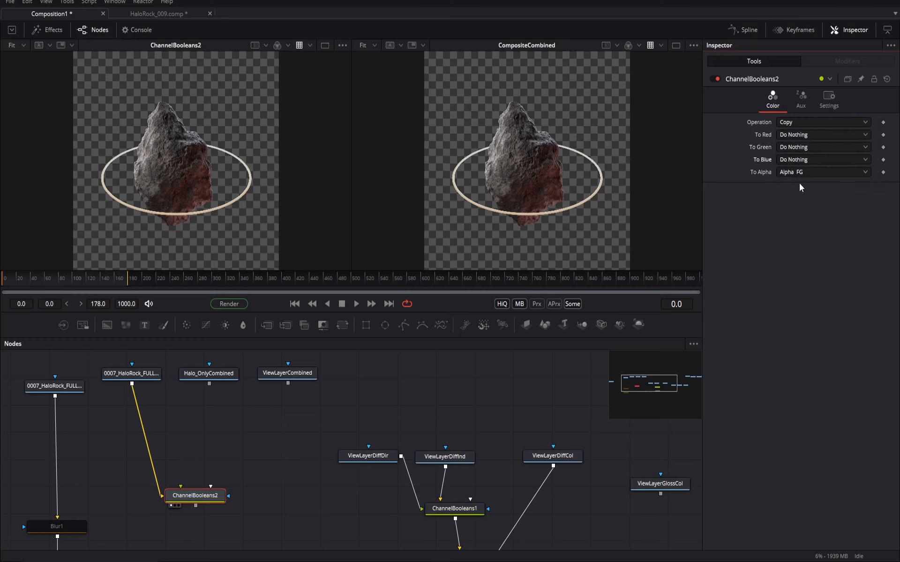
# Set the To Red channel of ChannelBooleans2 to Alpha BG and its To Green channel to Alpha FG
pyautogui.click(798, 136)
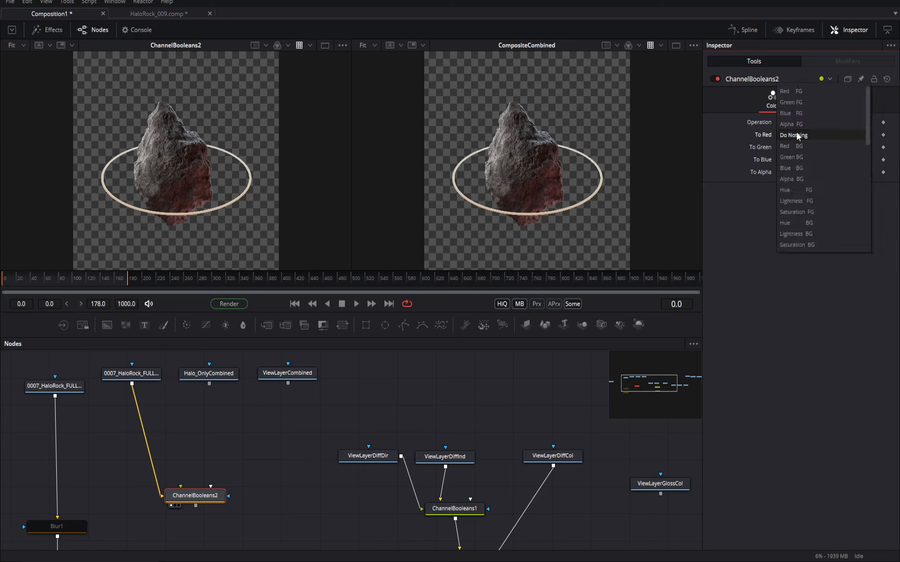
pyautogui.click(796, 178)
pyautogui.click(800, 136)
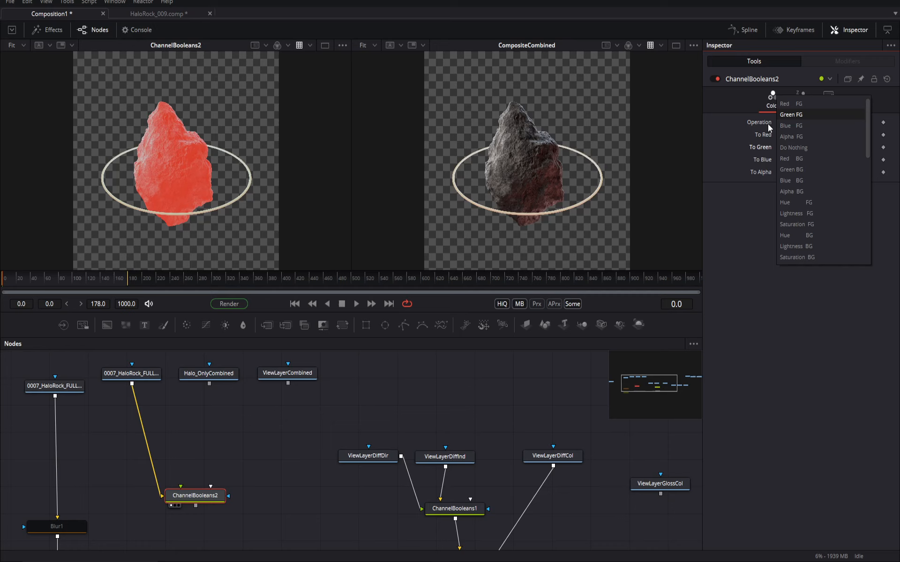
pyautogui.click(800, 137)
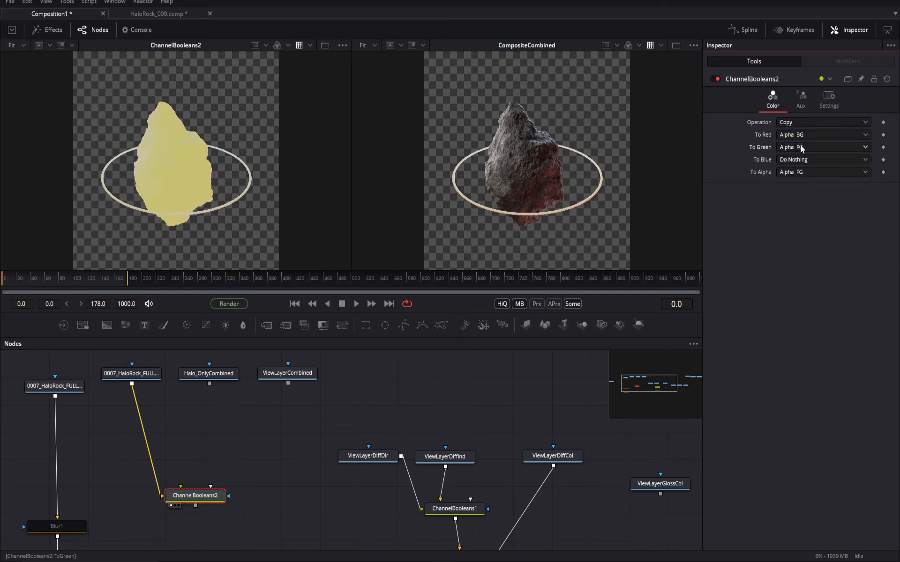
# Set the To Blue channel of ChannelBooleans2 to Alpha FG
pyautogui.click(798, 160)
pyautogui.click(797, 148)
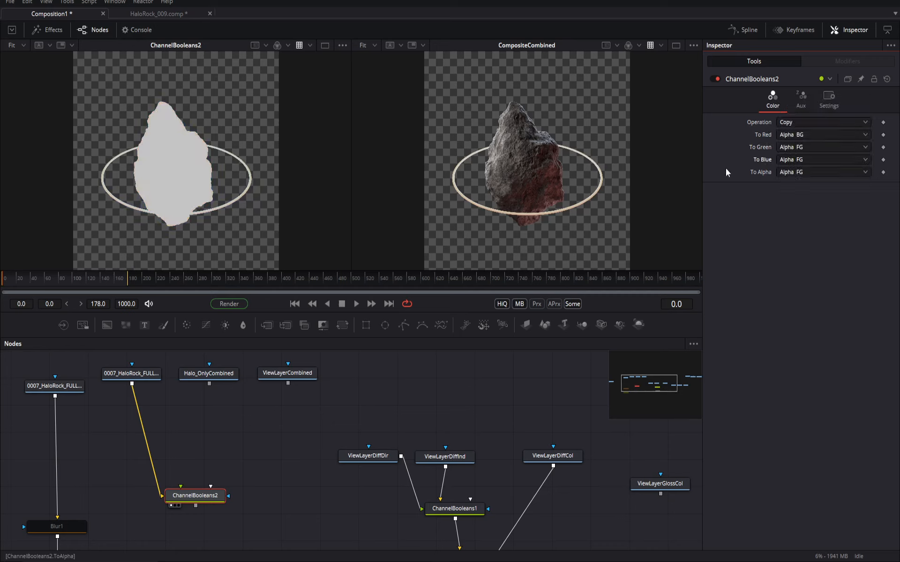
pyautogui.click(788, 147)
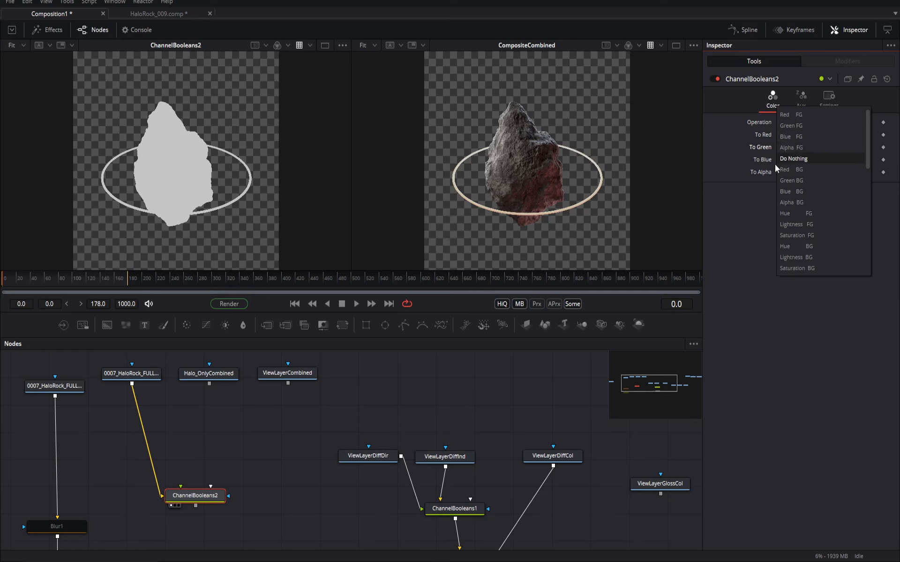
pyautogui.click(761, 204)
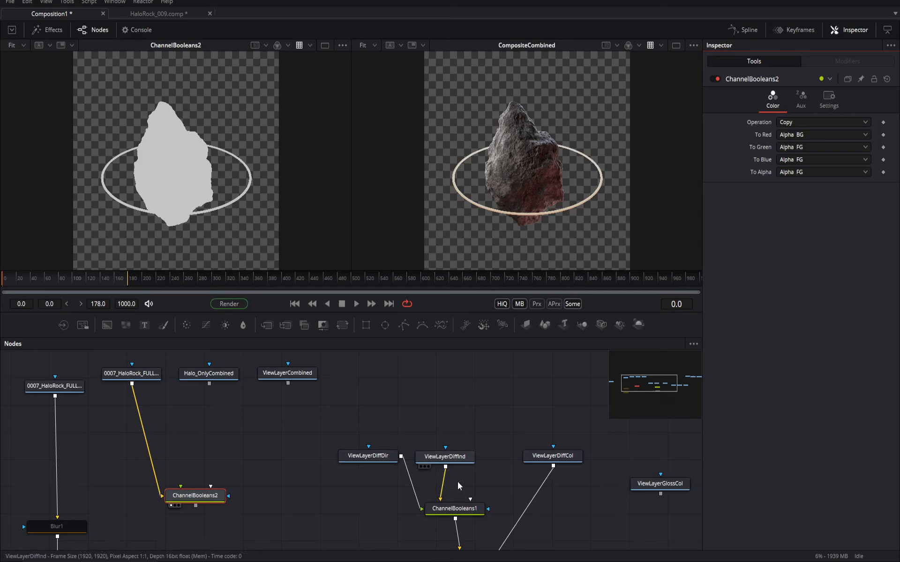
# Move ViewLayerID_02 above ChannelBooleans2 and connect it as the node's background input in place of the 0007_HaloRock_FULL loader
pyautogui.scroll(-3, 356, 482)
pyautogui.scroll(3, 300, 473)
pyautogui.moveTo(467, 445); pyautogui.dragTo(220, 537)
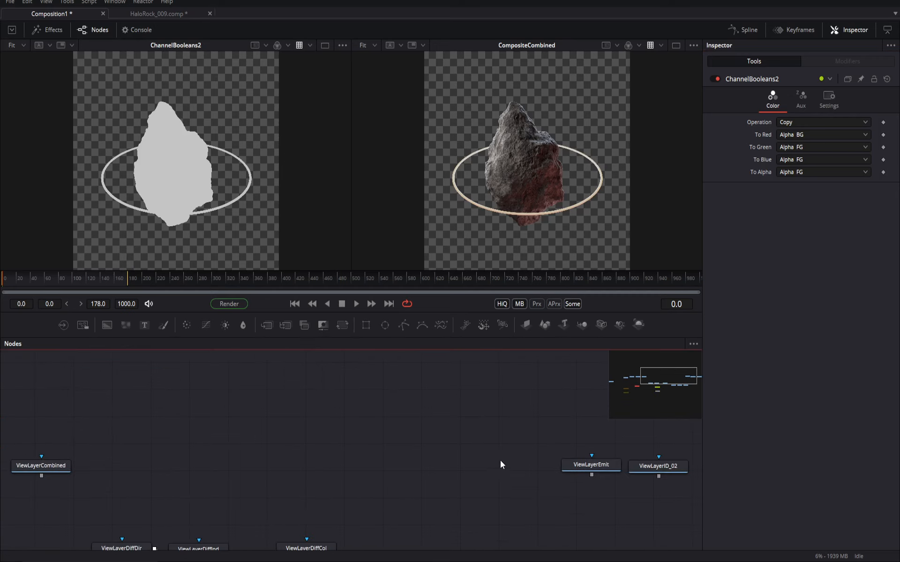
pyautogui.moveTo(495, 461); pyautogui.dragTo(421, 429)
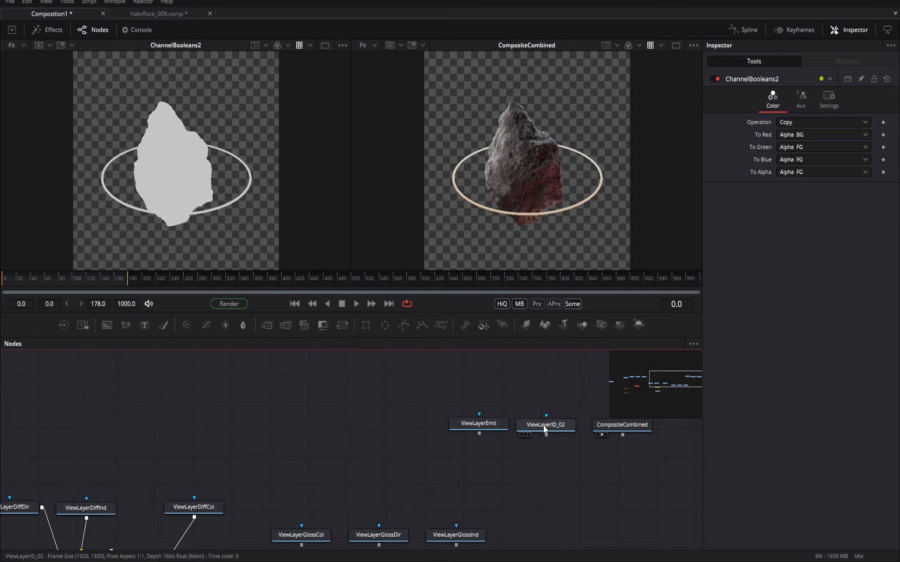
pyautogui.moveTo(545, 427); pyautogui.dragTo(125, 443)
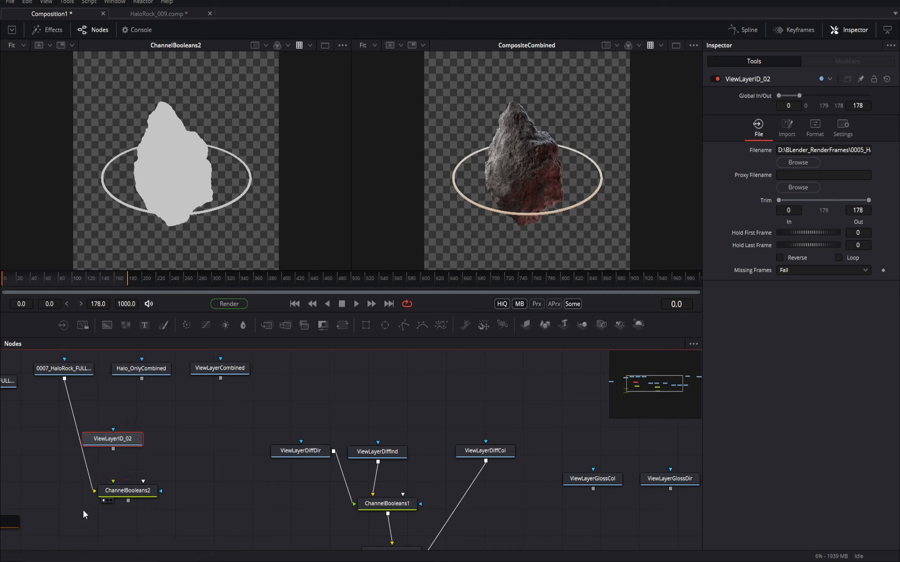
pyautogui.moveTo(94, 490); pyautogui.dragTo(115, 439)
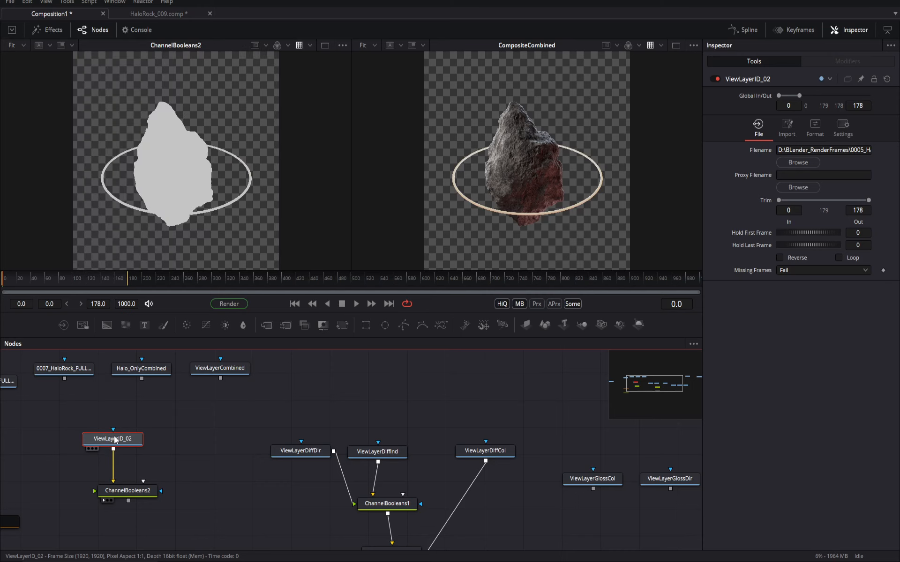
# Show the ViewLayerID_02 ID pass in the first viewer
pyautogui.click(125, 492)
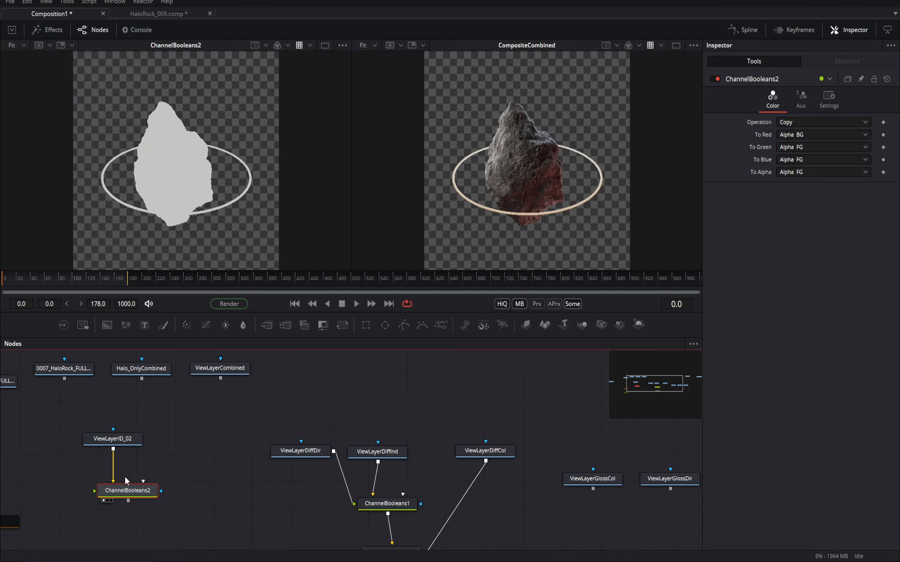
pyautogui.click(132, 438)
pyautogui.press('1')
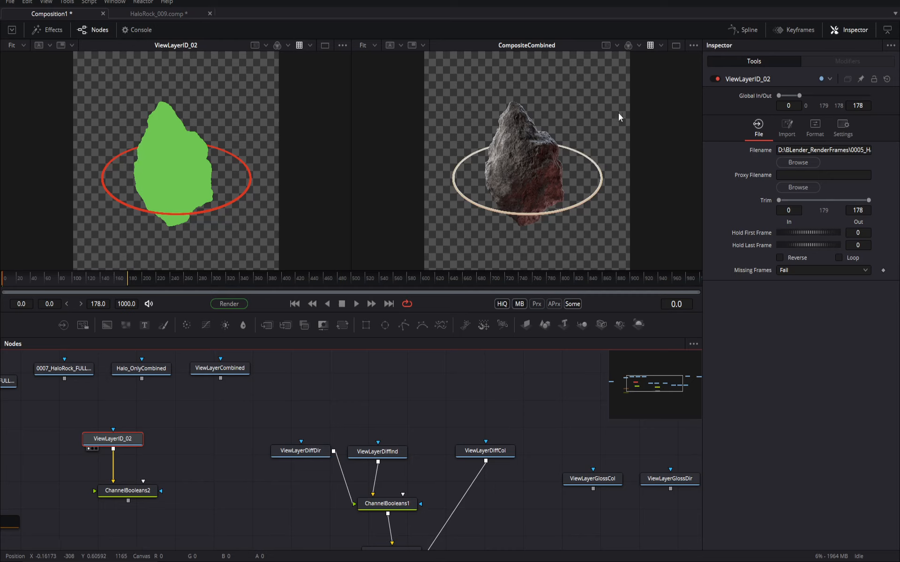
# In ChannelBooleans2, set To Red to Green BG and To Green, To Blue and To Alpha to Green FG, and view the node
pyautogui.click(148, 496)
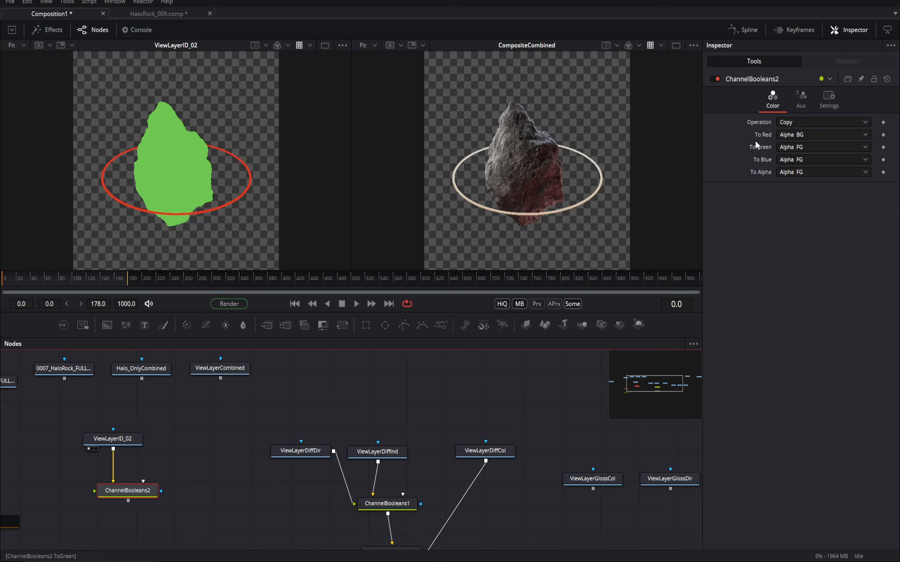
pyautogui.click(791, 135)
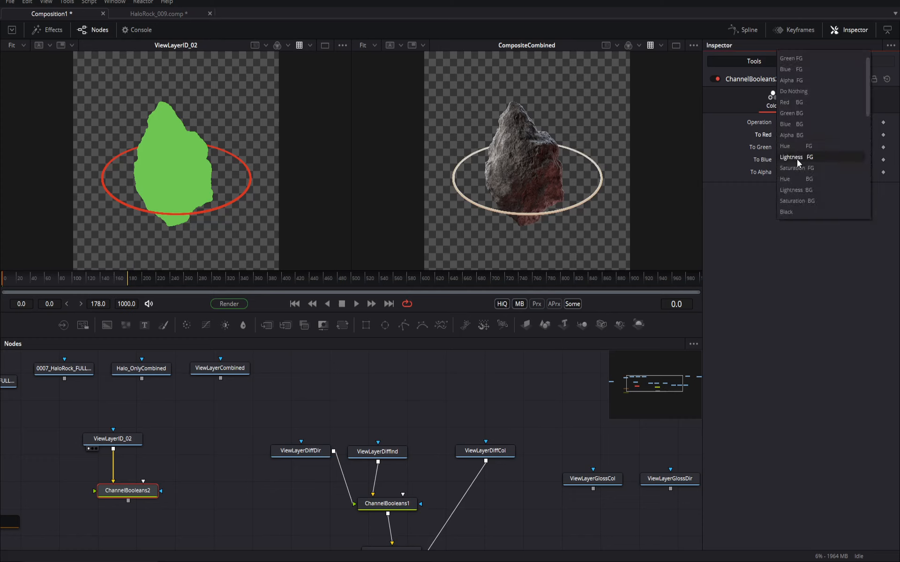
pyautogui.click(791, 114)
pyautogui.click(793, 149)
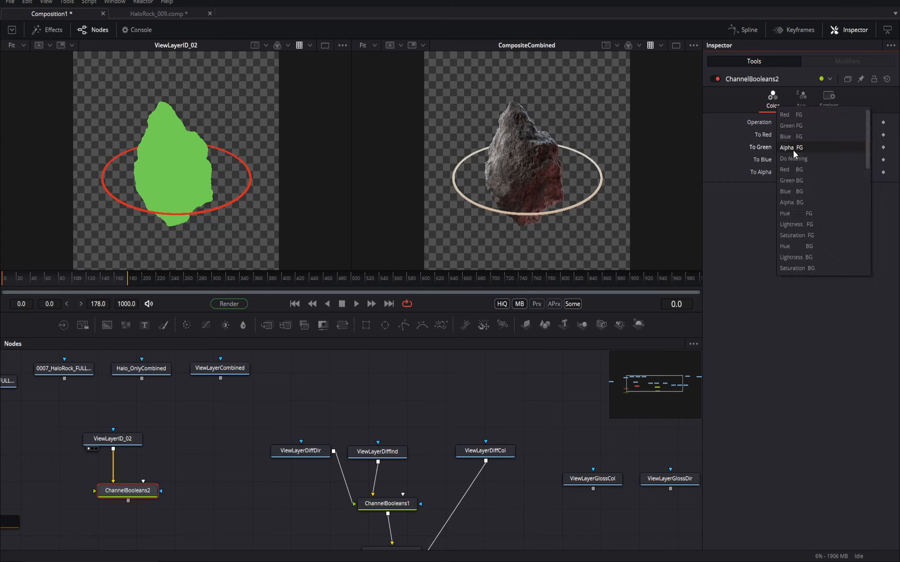
pyautogui.click(793, 125)
pyautogui.click(802, 160)
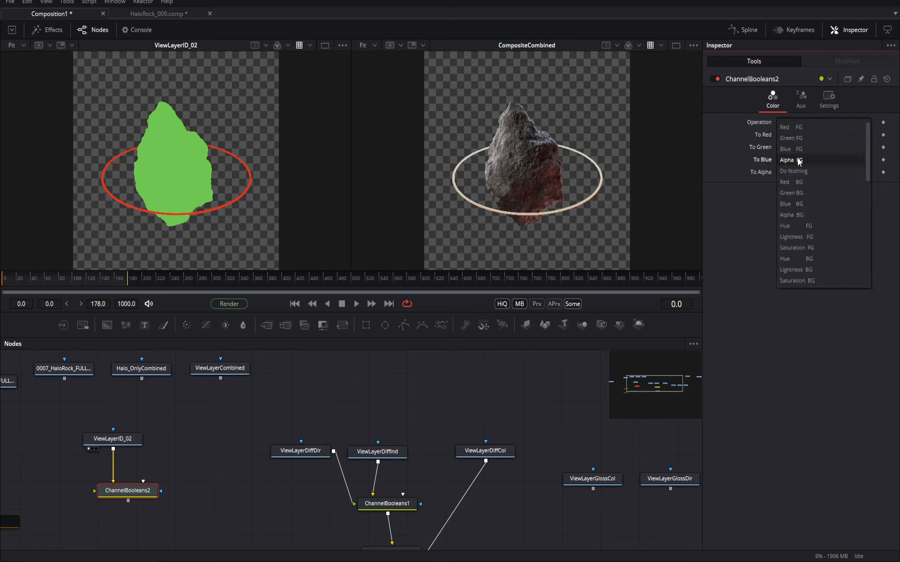
pyautogui.click(797, 138)
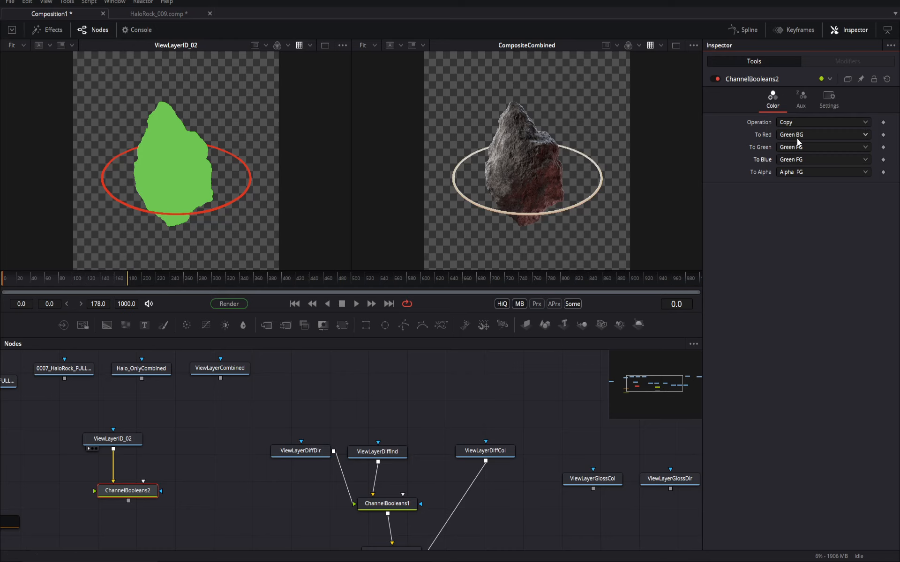
pyautogui.click(792, 172)
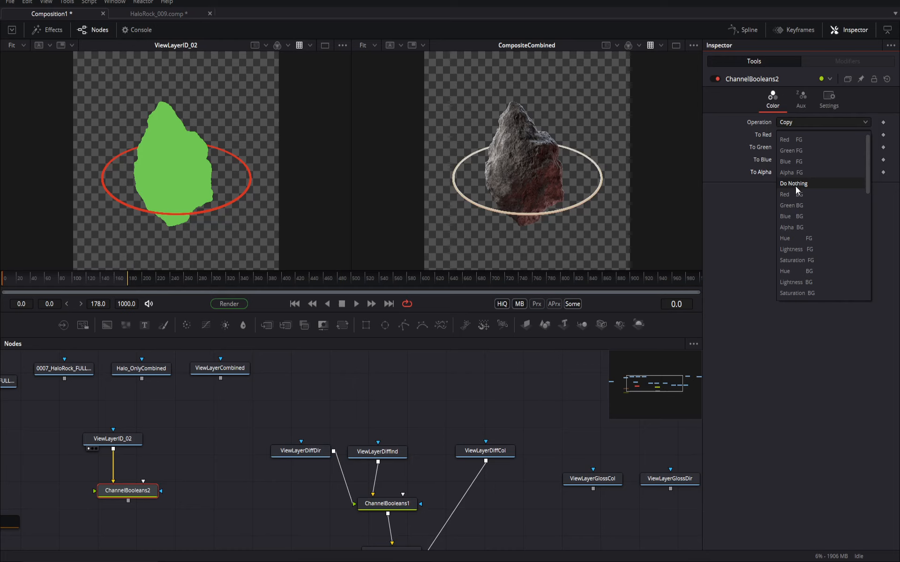
pyautogui.click(794, 151)
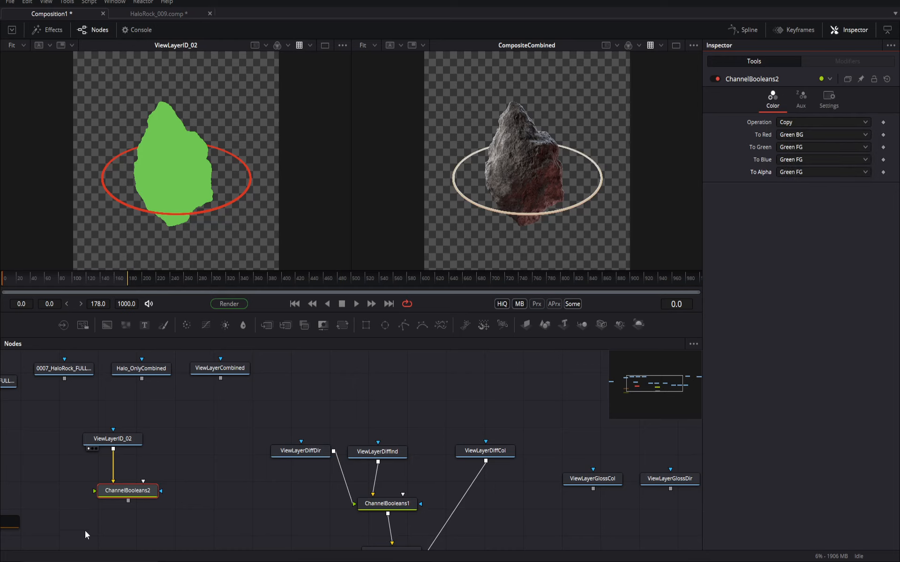
pyautogui.click(145, 493)
pyautogui.press('1')
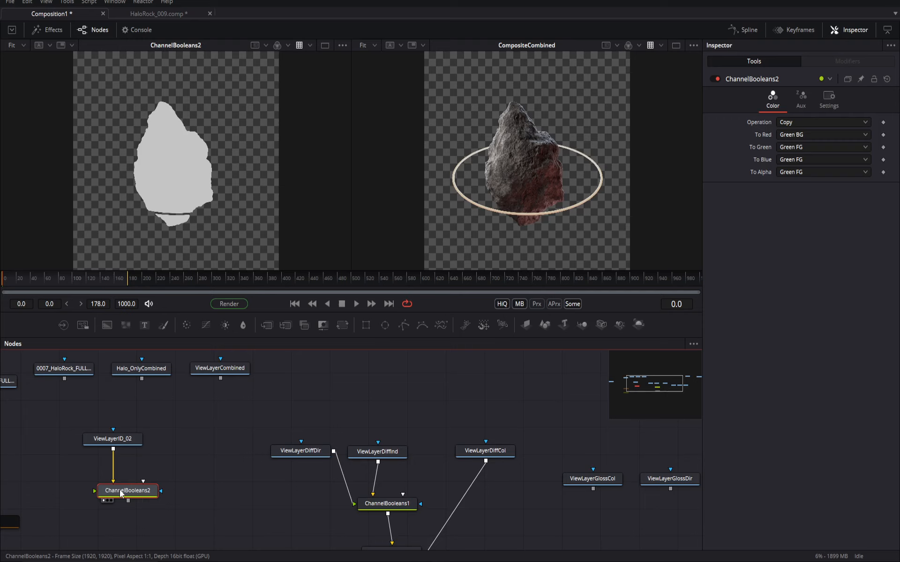
pyautogui.moveTo(121, 493); pyautogui.dragTo(123, 491)
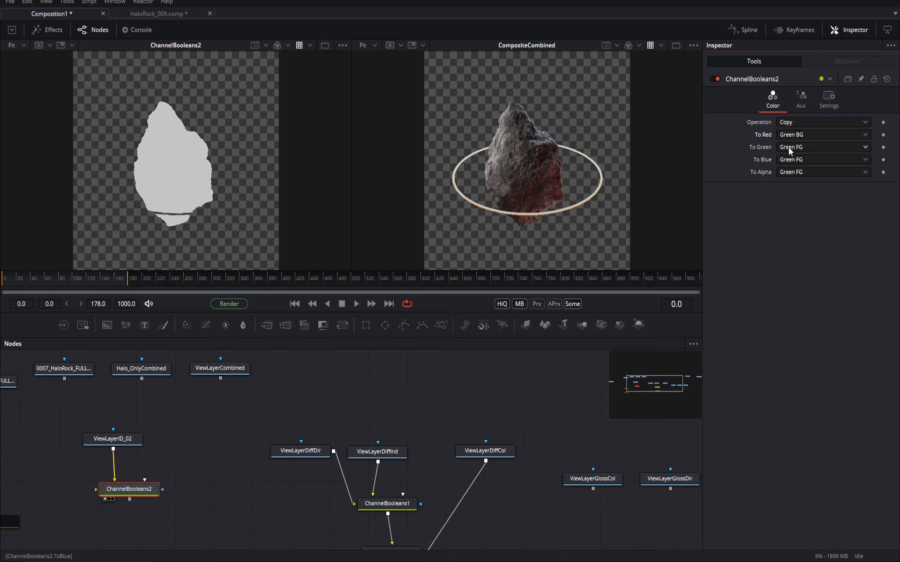
# In ChannelBooleans2, set To Red to Red BG and To Green, To Blue and To Alpha to Red FG
pyautogui.click(788, 136)
pyautogui.click(796, 123)
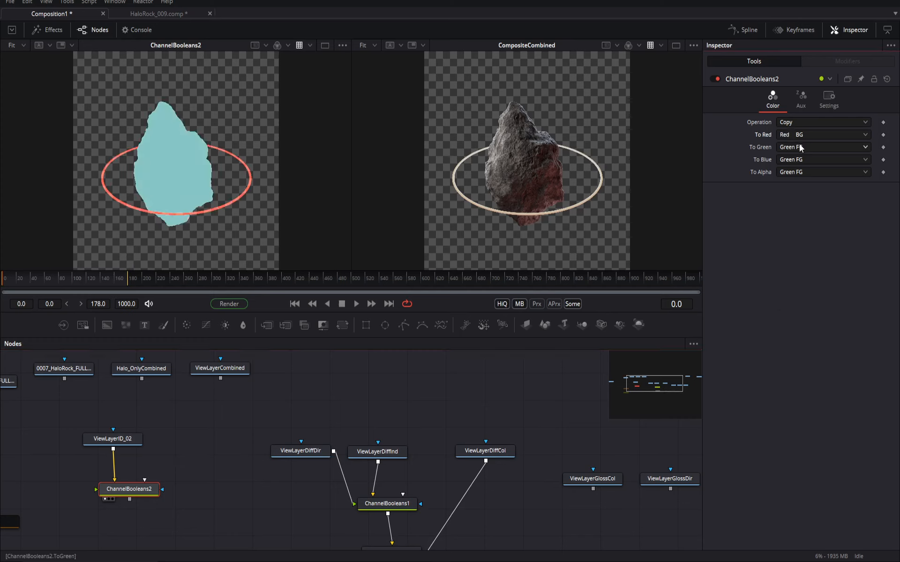
pyautogui.click(799, 147)
pyautogui.click(799, 136)
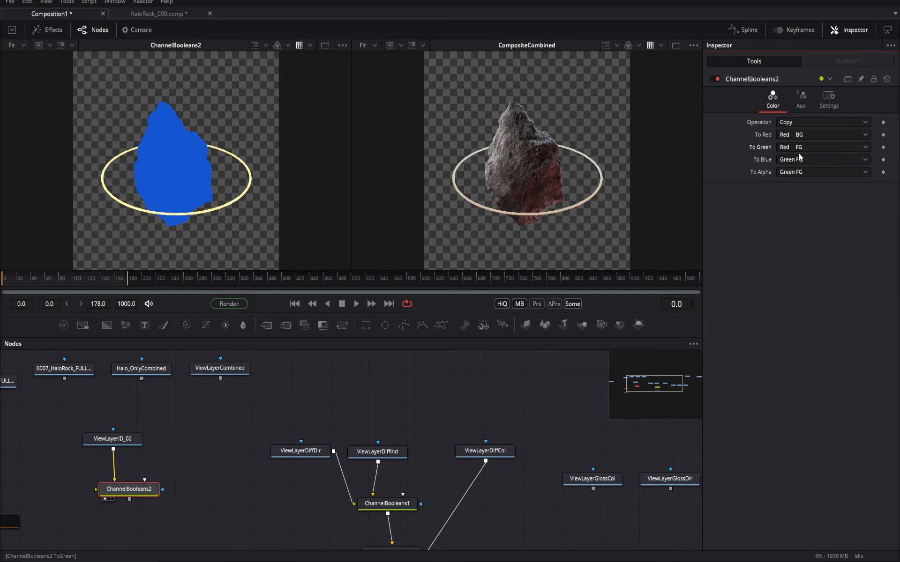
pyautogui.click(799, 158)
pyautogui.click(798, 147)
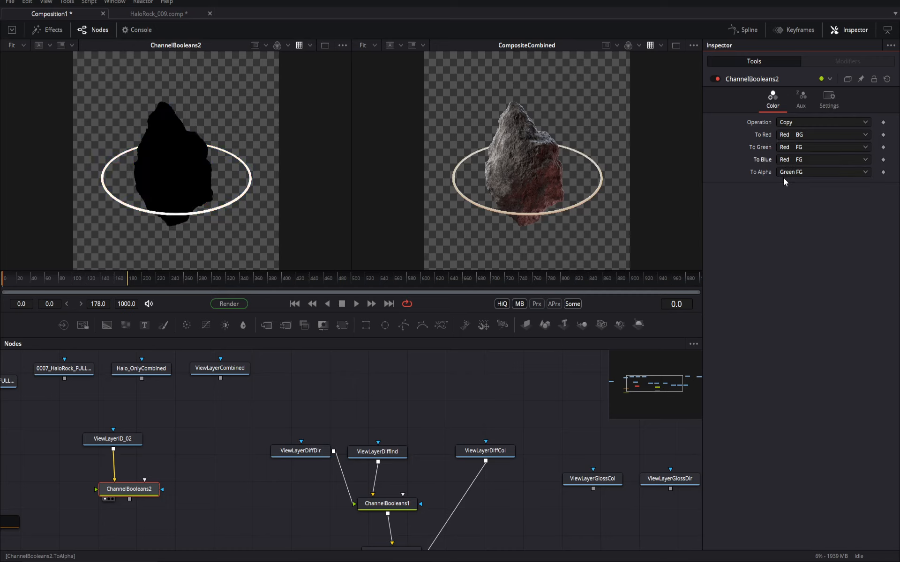
pyautogui.click(793, 172)
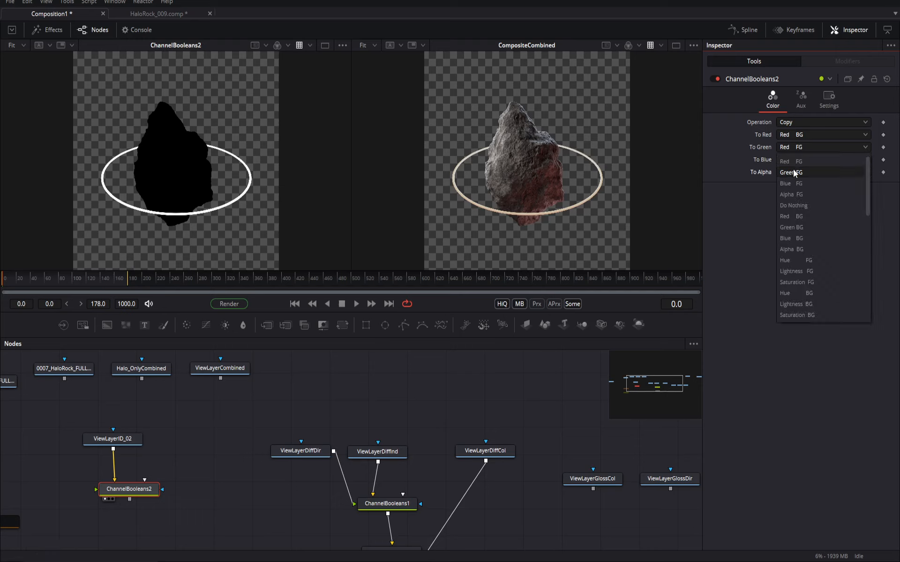
pyautogui.click(800, 160)
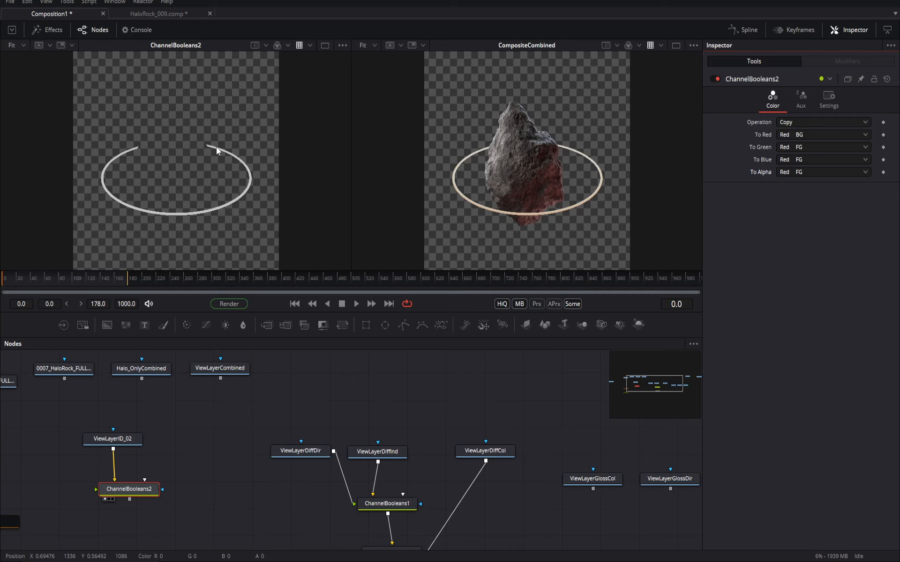
# Show the recombined diffuse result of Merge1 in the first viewer
pyautogui.moveTo(298, 477); pyautogui.dragTo(247, 431)
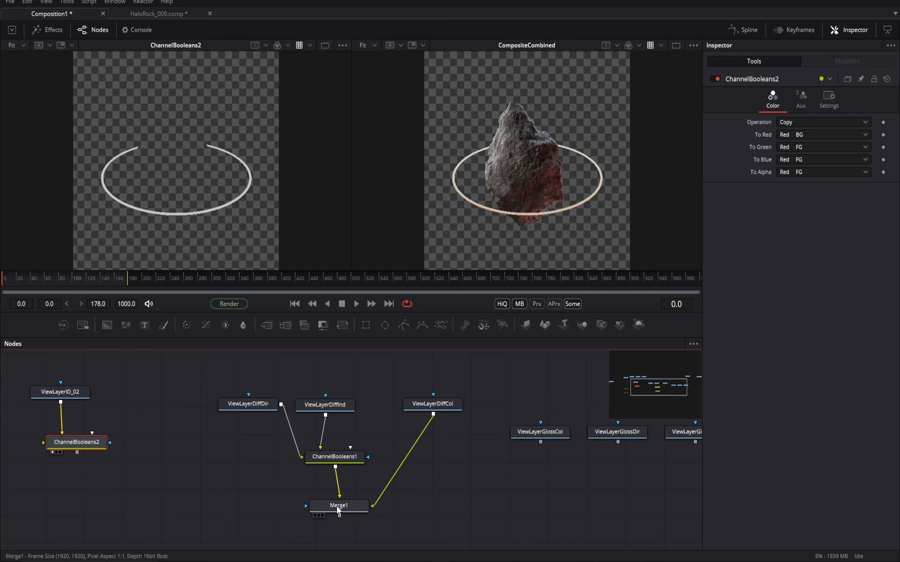
pyautogui.moveTo(337, 506); pyautogui.dragTo(120, 162)
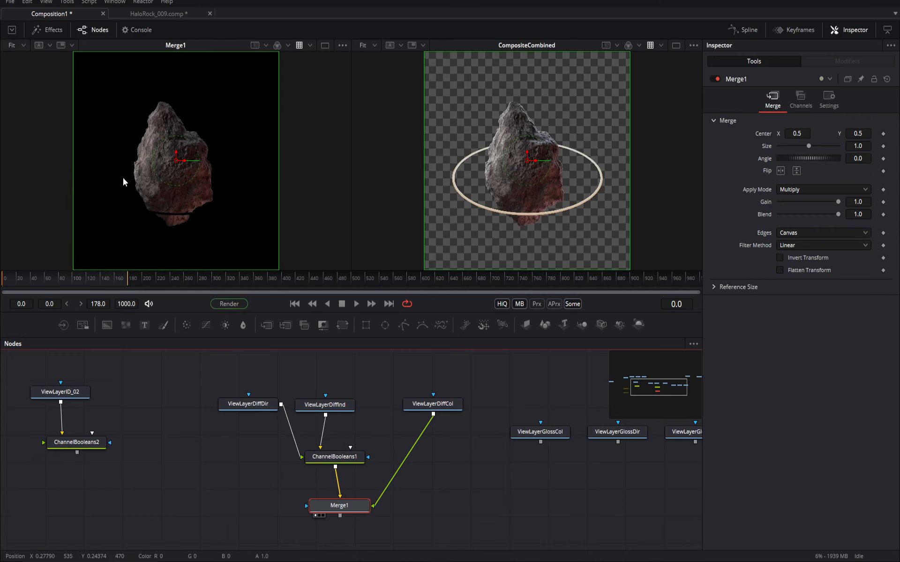
pyautogui.moveTo(445, 422); pyautogui.dragTo(352, 385)
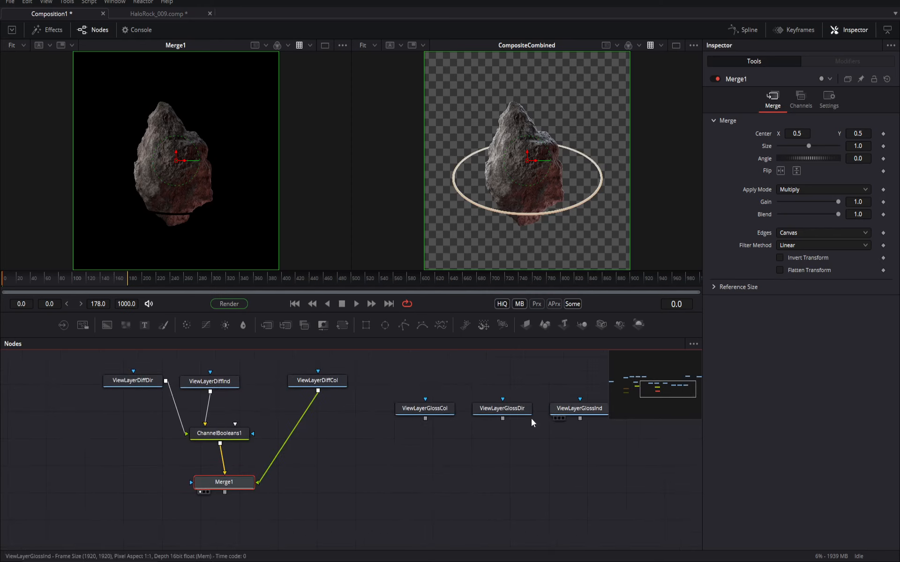
pyautogui.moveTo(209, 428); pyautogui.dragTo(334, 424)
pyautogui.moveTo(86, 433); pyautogui.dragTo(100, 448)
pyautogui.moveTo(346, 478); pyautogui.dragTo(307, 424)
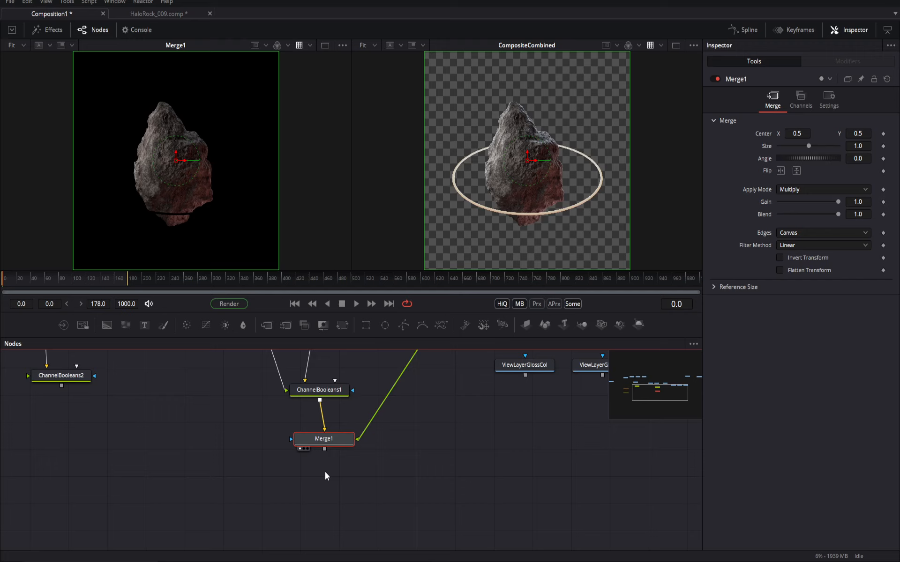
# Add a Color Corrector node in the empty space below Merge1
pyautogui.rightClick(327, 472)
pyautogui.click(302, 492)
pyautogui.hotkey('shift', 'space')
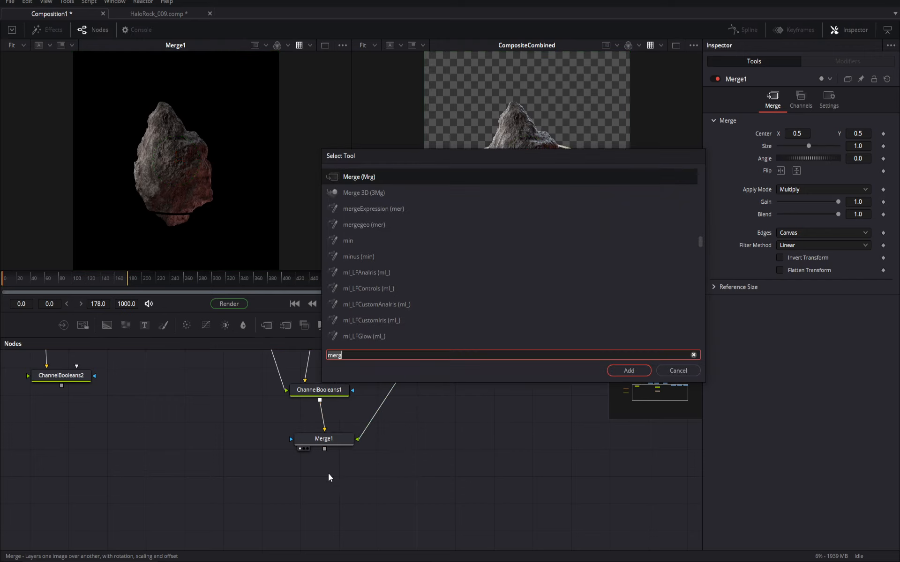
pyautogui.write('colo')
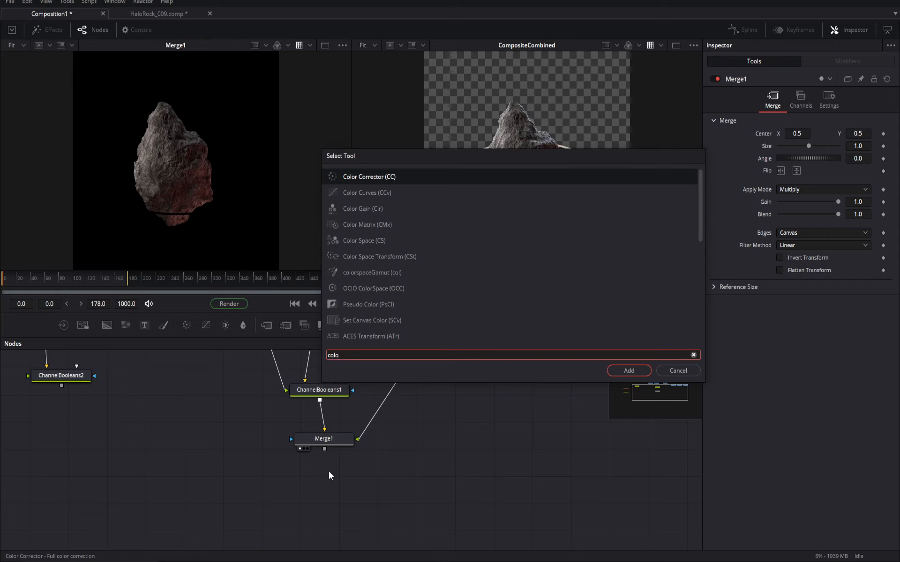
pyautogui.scroll(-5, 417, 205)
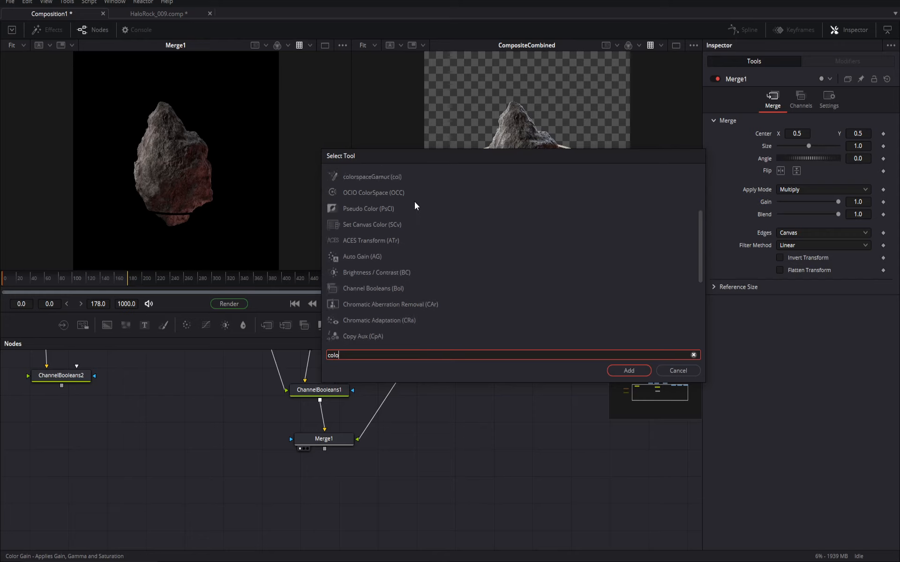
pyautogui.scroll(-1, 417, 205)
pyautogui.scroll(6, 381, 234)
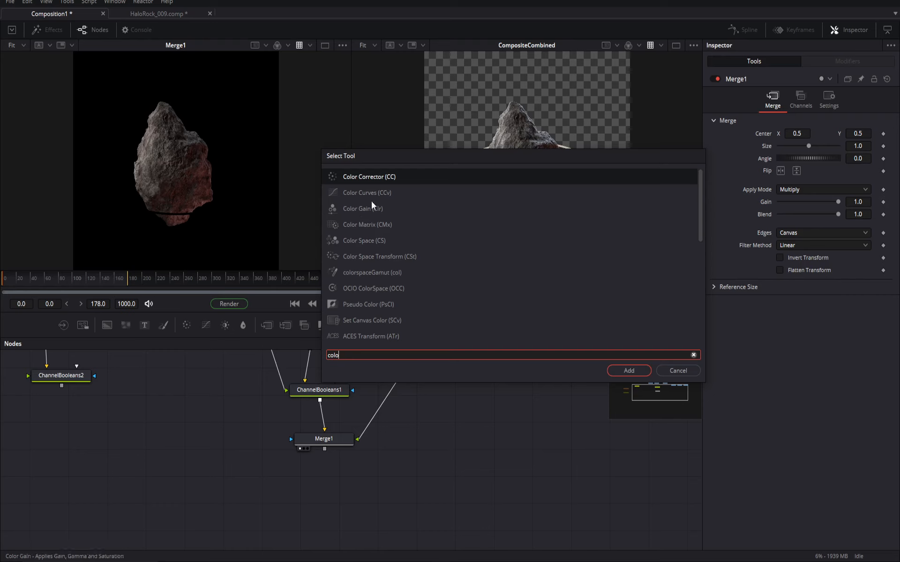
pyautogui.click(392, 177)
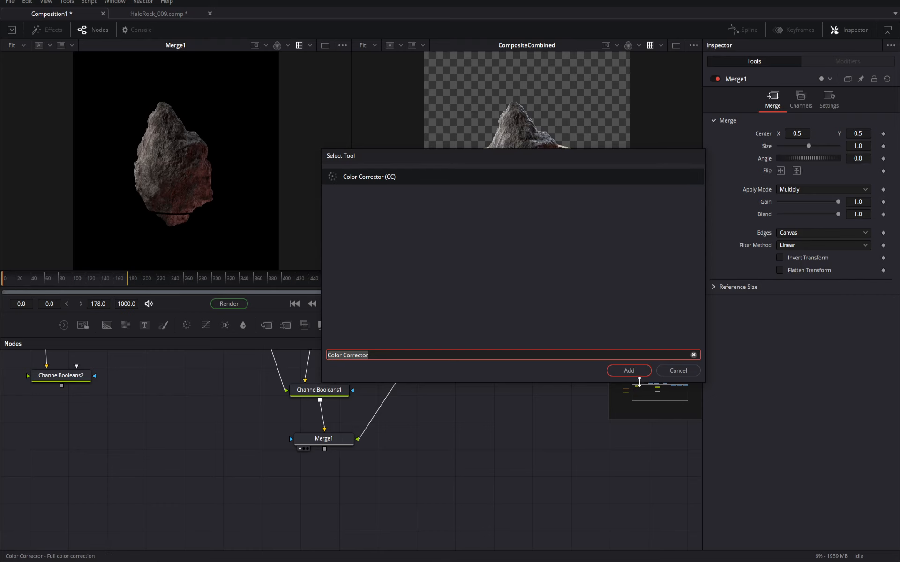
pyautogui.click(637, 374)
# Connect Merge1's output to the background input of ColorCorrector1, align the node beneath Merge1, and view it
pyautogui.moveTo(271, 486); pyautogui.dragTo(324, 449)
pyautogui.moveTo(287, 500); pyautogui.dragTo(329, 493)
pyautogui.press('1')
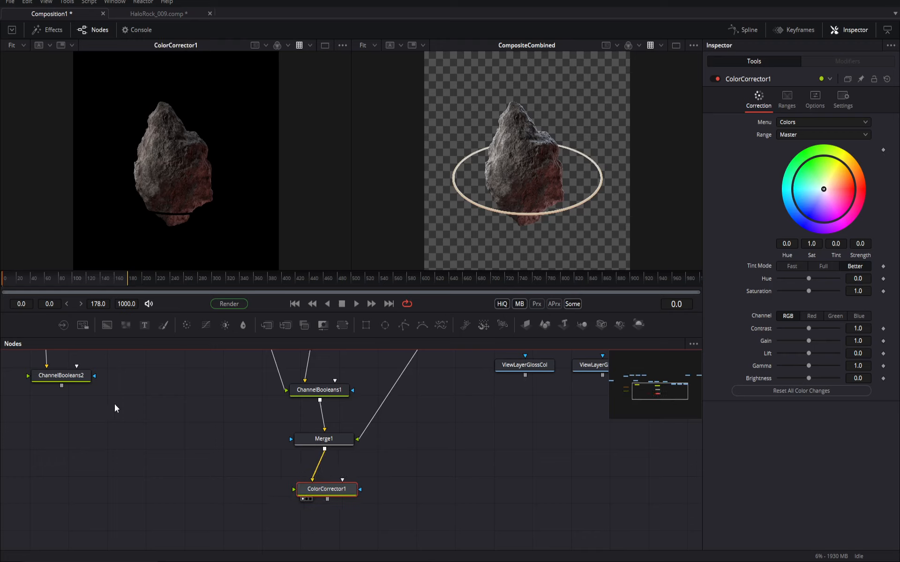
# Shift the Hue of ColorCorrector1 to 0.52
pyautogui.click(332, 494)
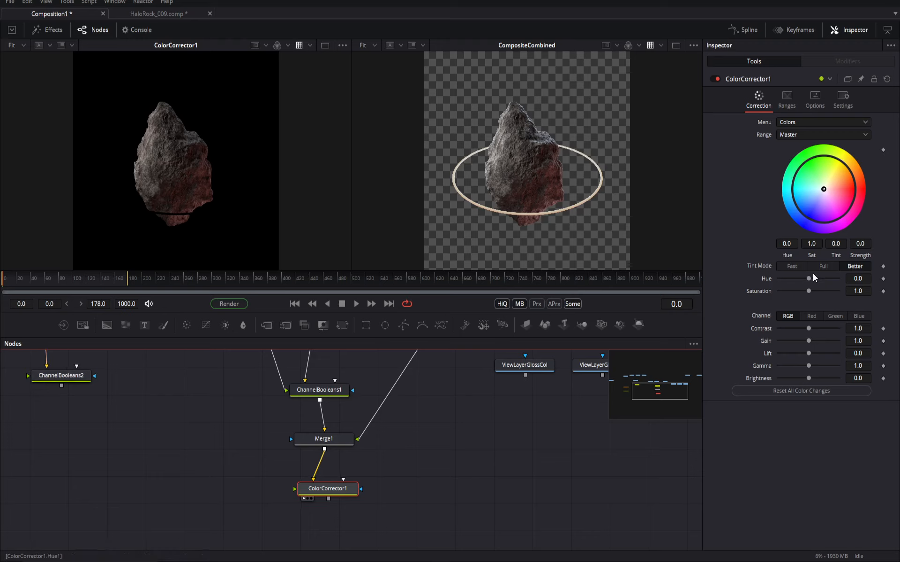
pyautogui.moveTo(808, 278); pyautogui.dragTo(825, 278)
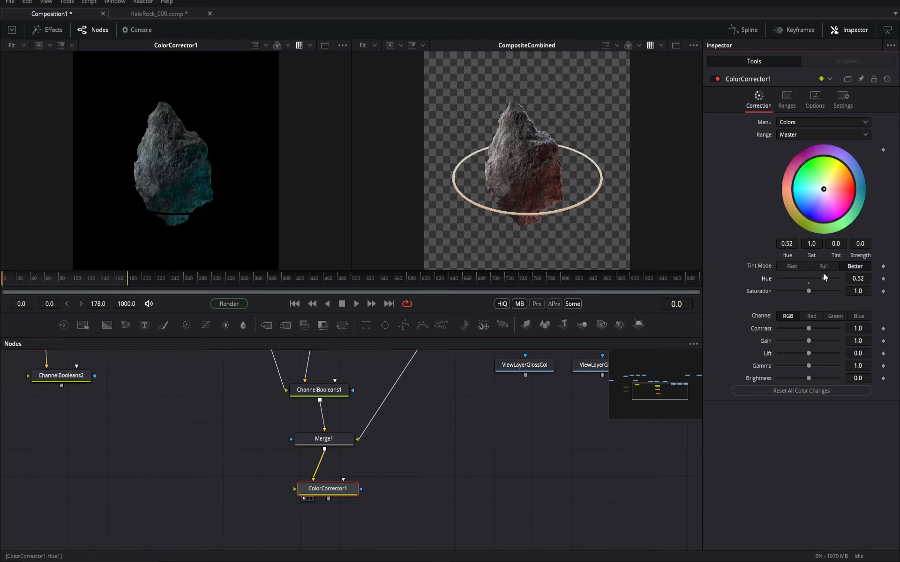
# Paste a copy of ColorCorrector1 into the empty space below ChannelBooleans2 and shift ViewLayerID_02 to the right of its current spot
pyautogui.moveTo(78, 423); pyautogui.dragTo(123, 465)
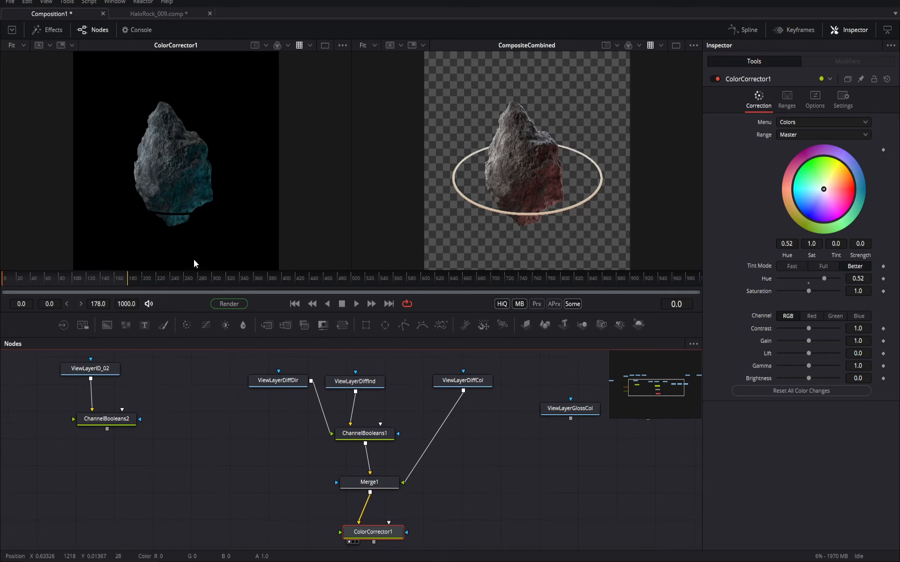
pyautogui.moveTo(403, 424); pyautogui.dragTo(372, 414)
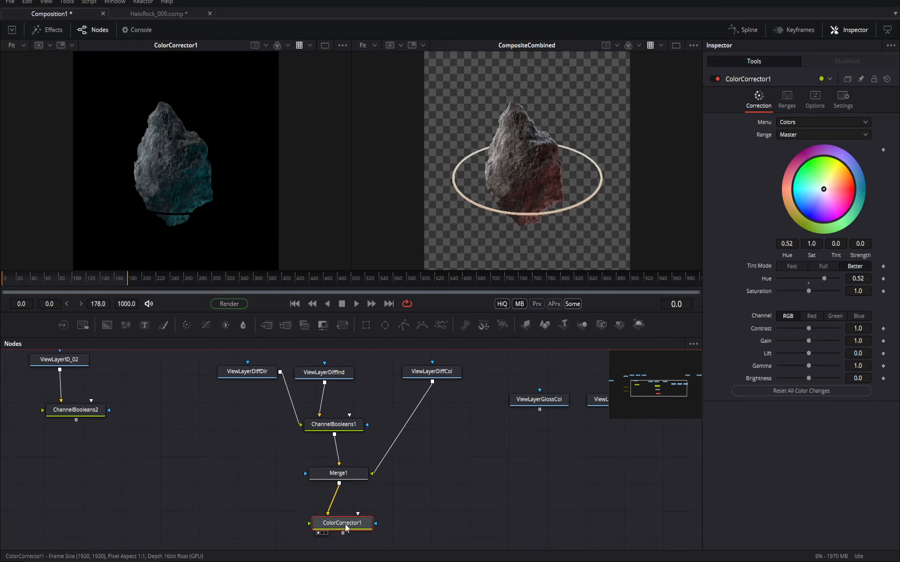
pyautogui.moveTo(226, 472); pyautogui.dragTo(282, 508)
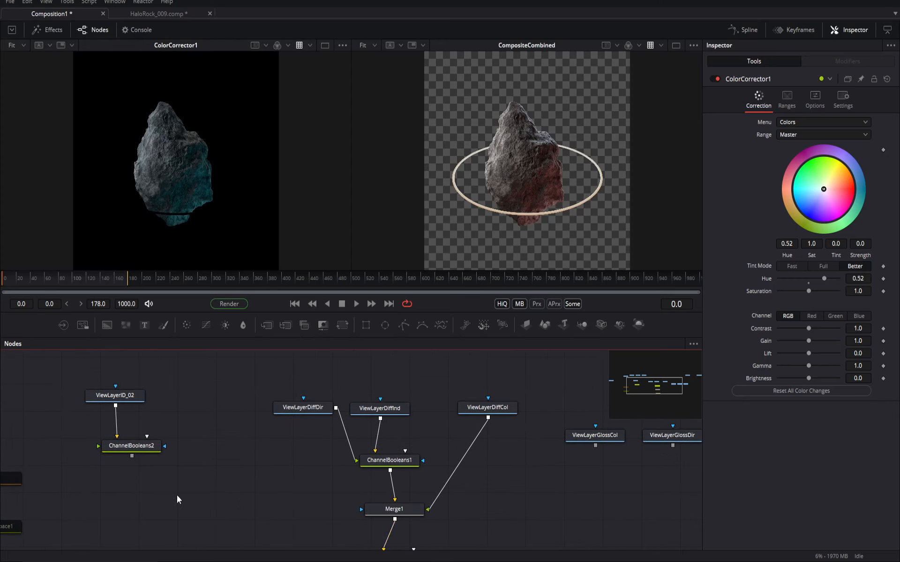
pyautogui.hotkey('ctrl', 'v')
pyautogui.moveTo(162, 502); pyautogui.dragTo(166, 520)
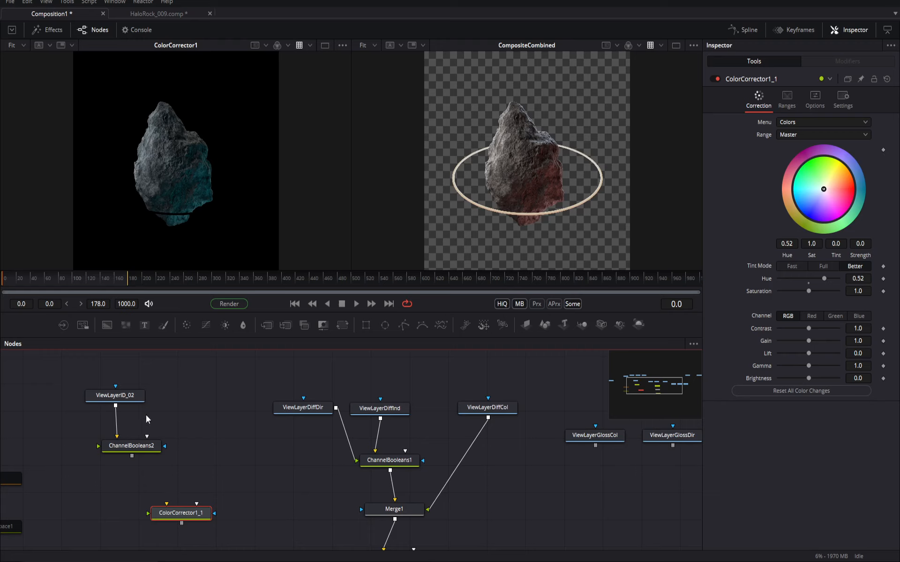
pyautogui.moveTo(130, 400); pyautogui.dragTo(200, 389)
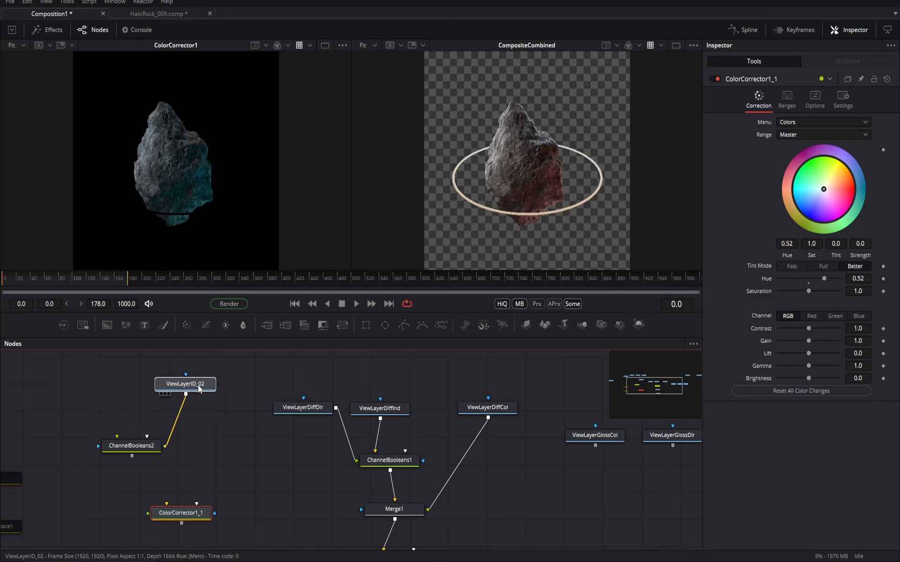
pyautogui.click(204, 453)
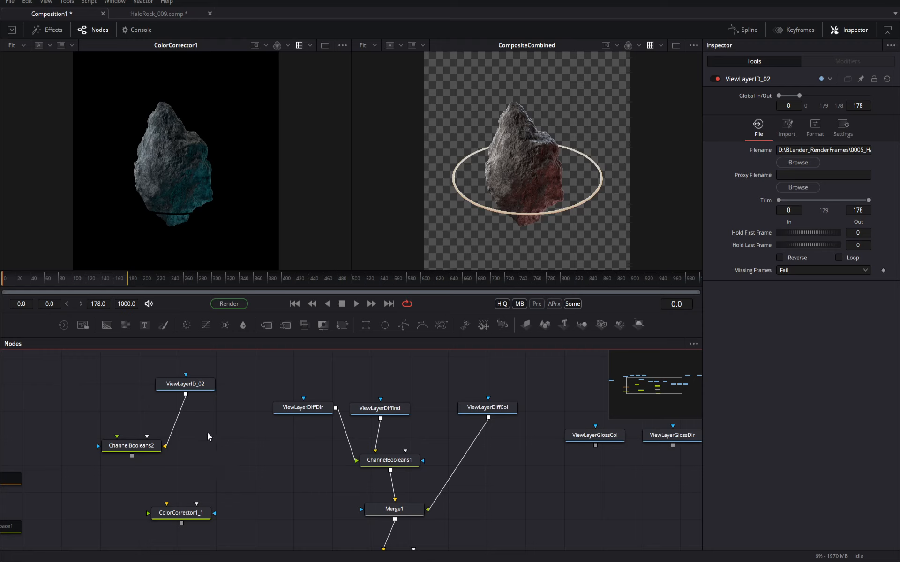
# Try feeding ViewLayerID_02 into ColorCorrector1_1, view the result in the first viewer, and disconnect the two nodes
pyautogui.moveTo(168, 505); pyautogui.dragTo(197, 398)
pyautogui.moveTo(180, 515); pyautogui.dragTo(186, 396)
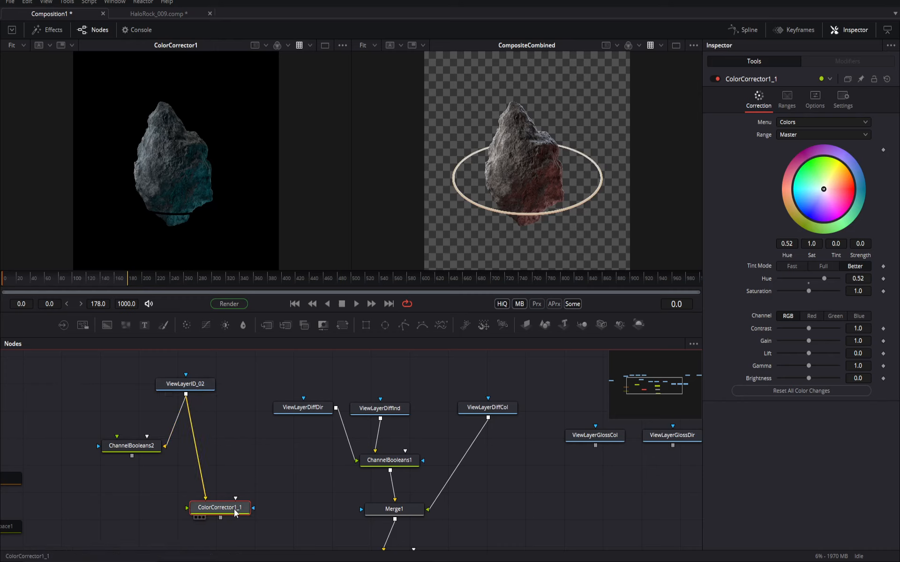
pyautogui.press('1')
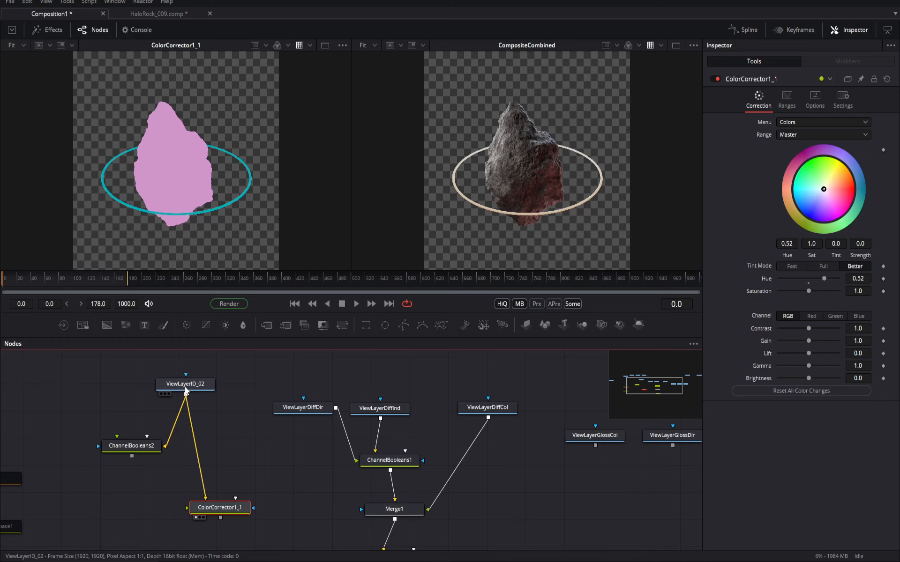
pyautogui.click(206, 495)
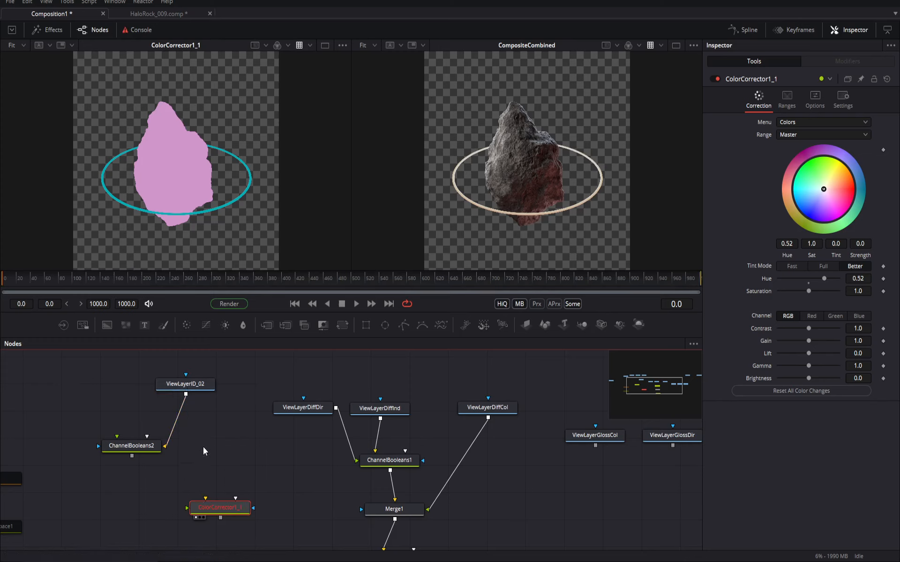
# Connect the 0007_HaloRock_FULL loader next to Halo_OnlyCombined to ColorCorrector1_1's background input and place the corrector beneath that loader
pyautogui.scroll(-2, 203, 449)
pyautogui.scroll(1, 196, 435)
pyautogui.moveTo(380, 420); pyautogui.dragTo(412, 489)
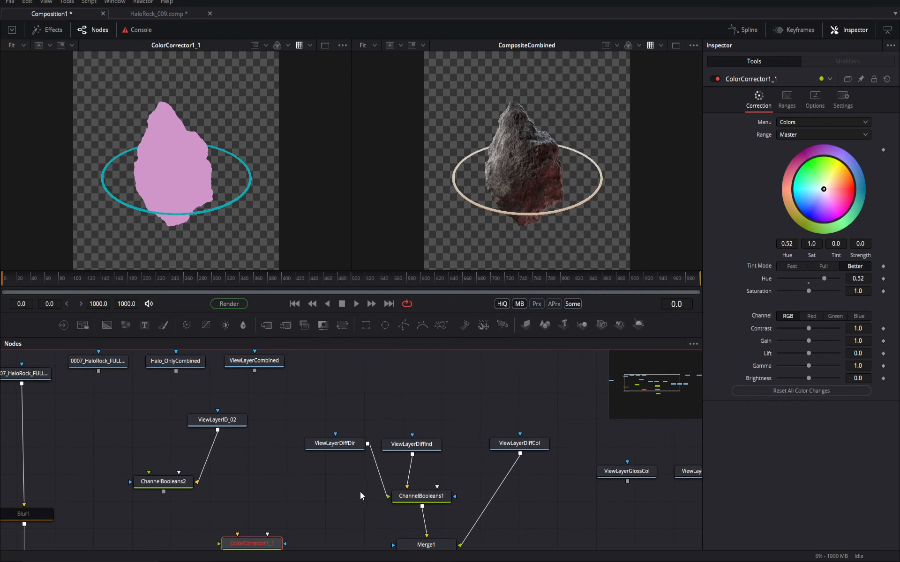
pyautogui.moveTo(238, 534); pyautogui.dragTo(94, 415)
pyautogui.moveTo(149, 431); pyautogui.dragTo(159, 361)
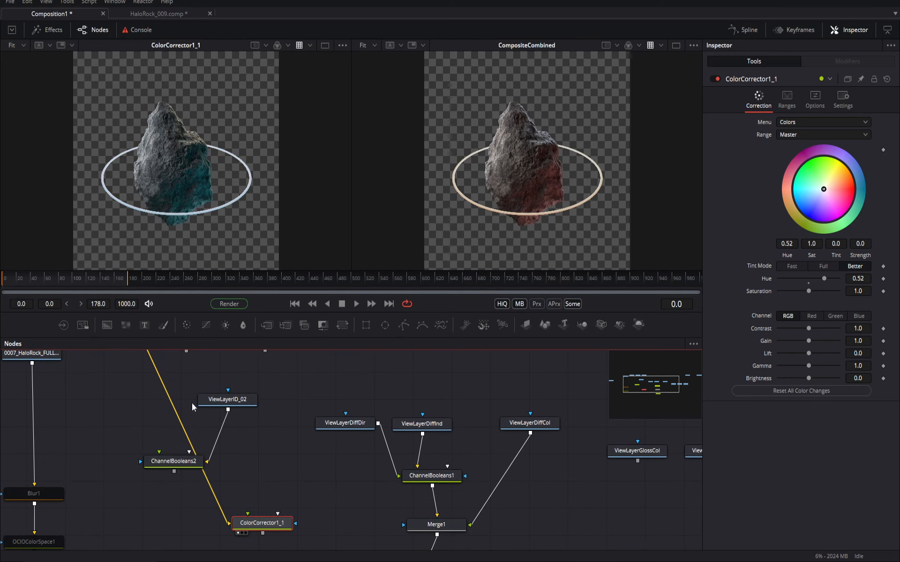
pyautogui.moveTo(260, 521); pyautogui.dragTo(128, 509)
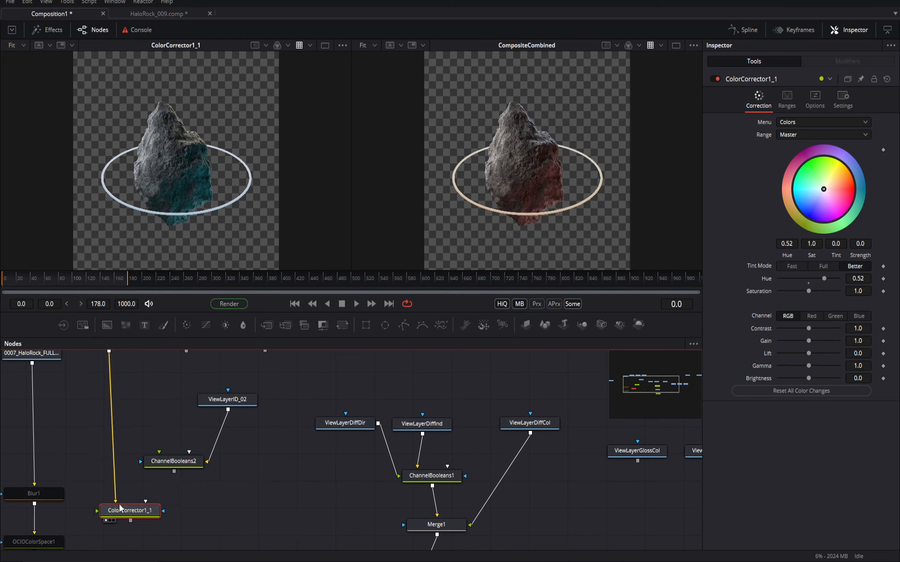
# Compare the full render with ColorCorrector1_1 bypassed and re-enabled, and examine its effect on the rock and halo up close
pyautogui.hotkey('ctrl', 'p')
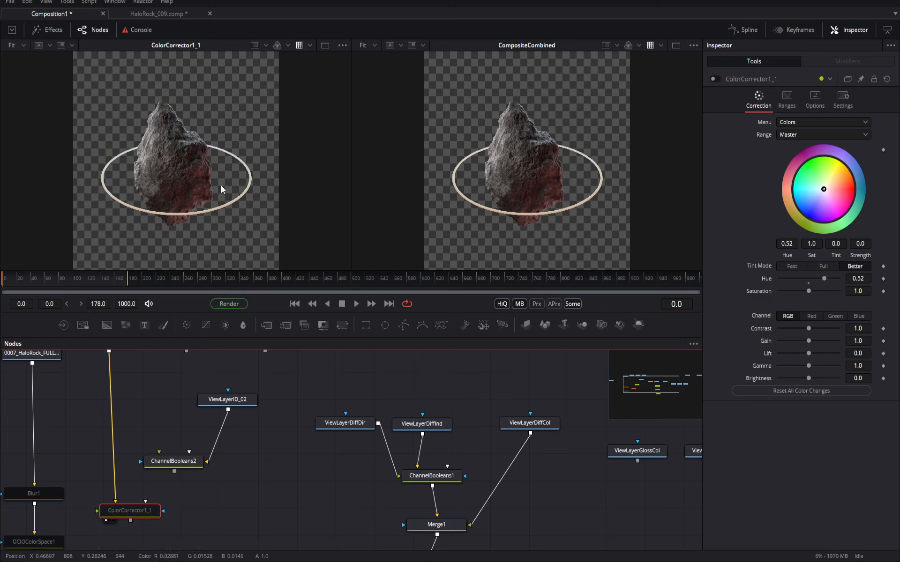
pyautogui.moveTo(122, 513); pyautogui.dragTo(123, 512)
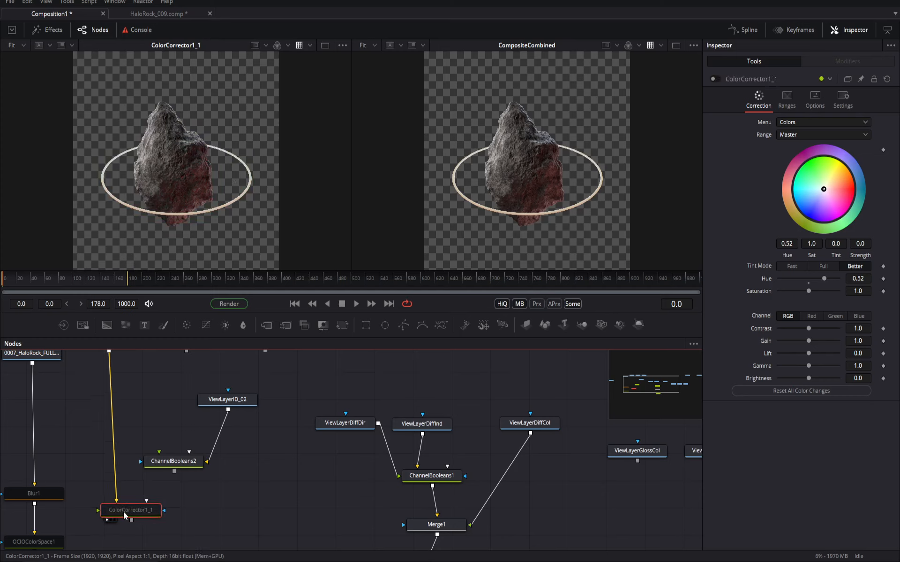
pyautogui.hotkey('ctrl', 'p')
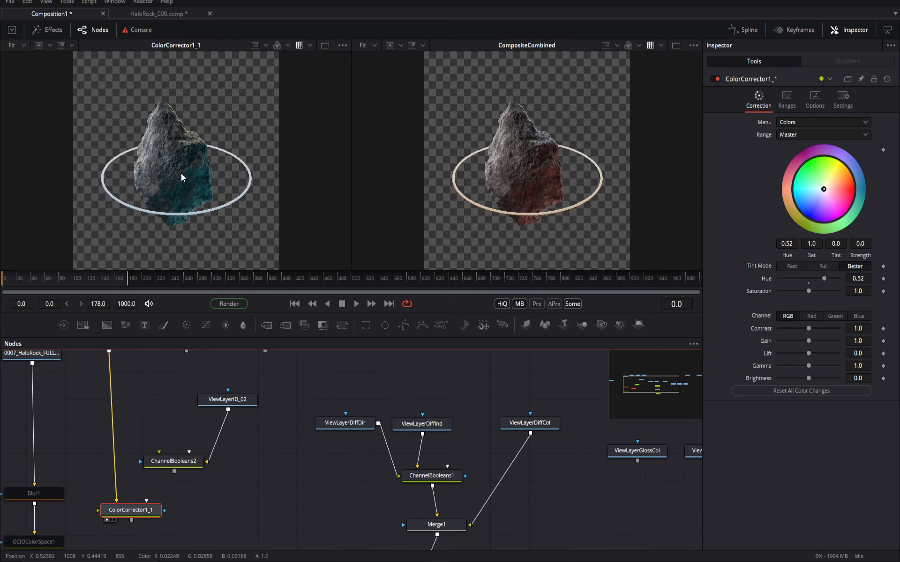
pyautogui.scroll(3, 190, 201)
pyautogui.scroll(-2, 123, 225)
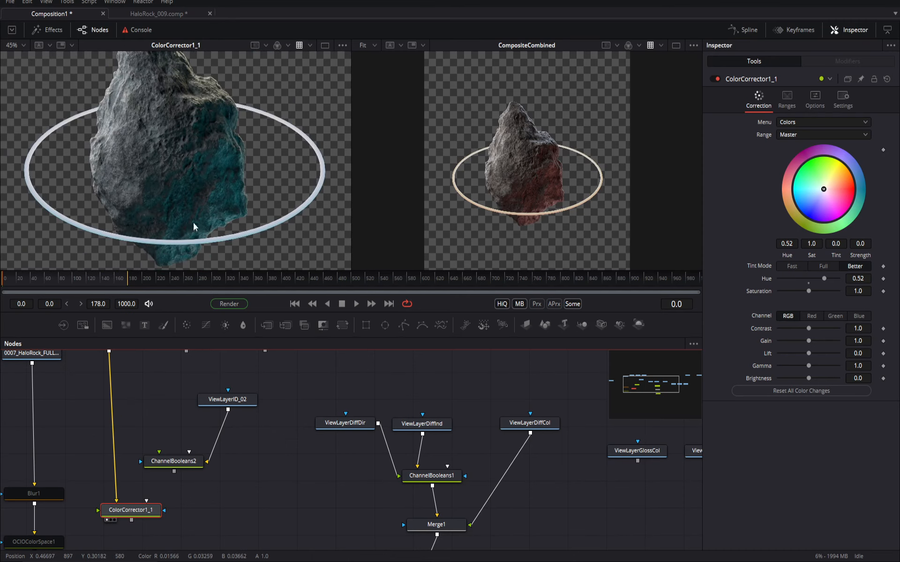
# Show ChannelBooleans2 in the first viewer and place the node directly beneath ViewLayerID_02
pyautogui.click(155, 466)
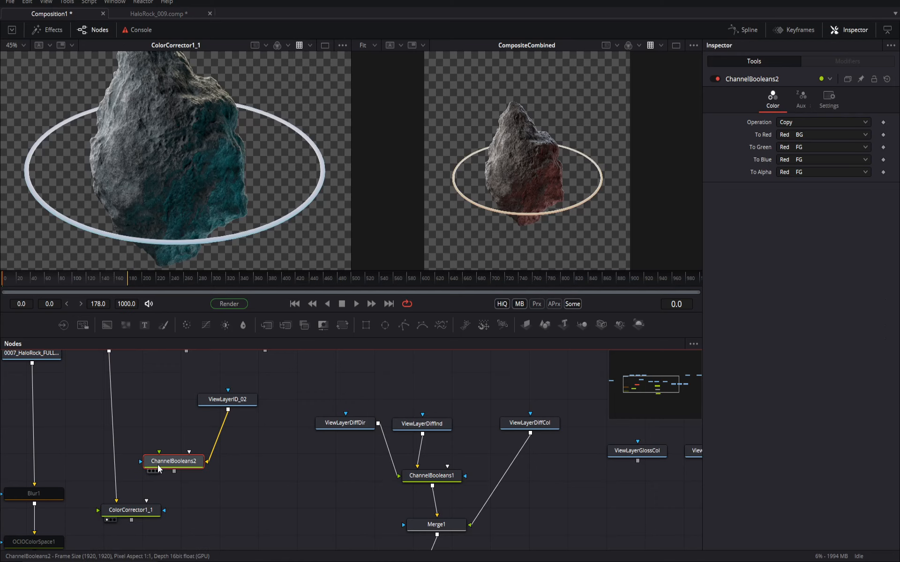
pyautogui.press('1')
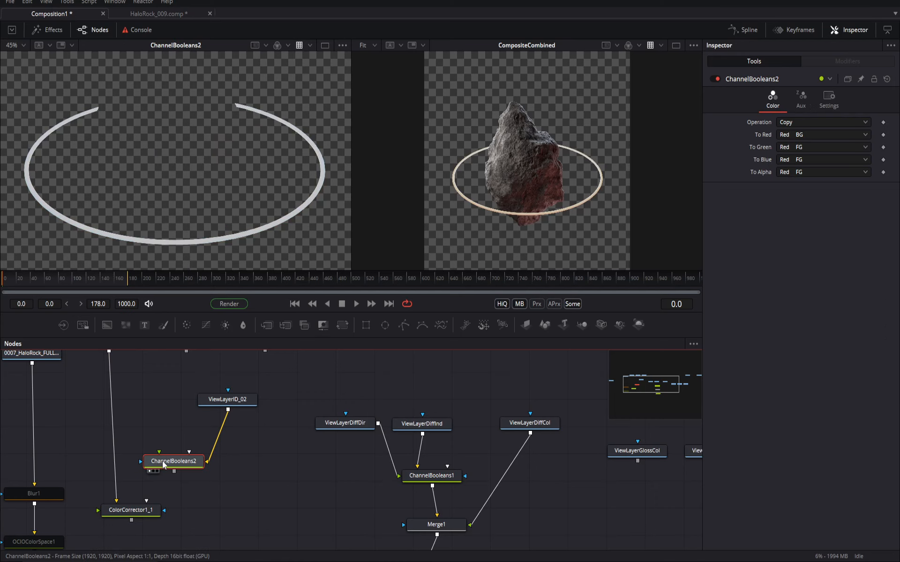
pyautogui.moveTo(165, 464); pyautogui.dragTo(216, 444)
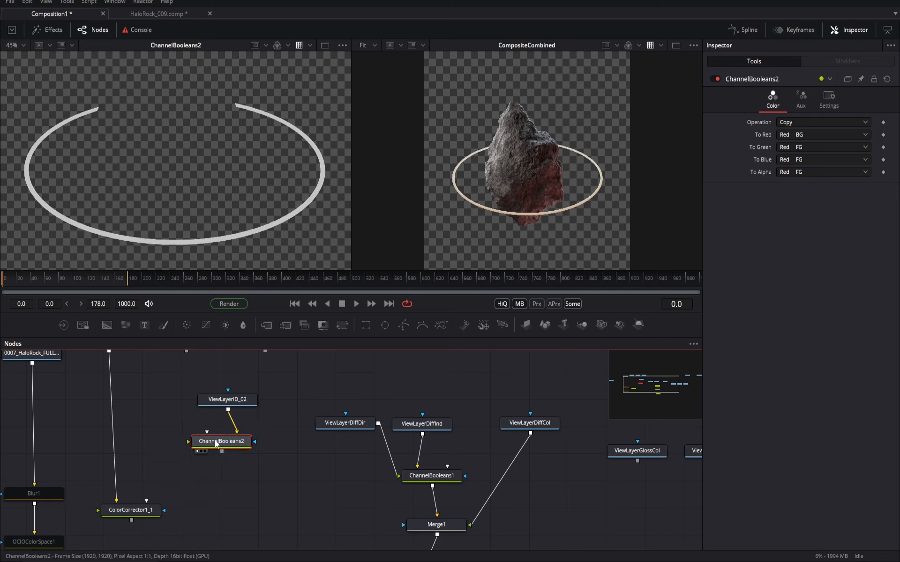
pyautogui.click(229, 401)
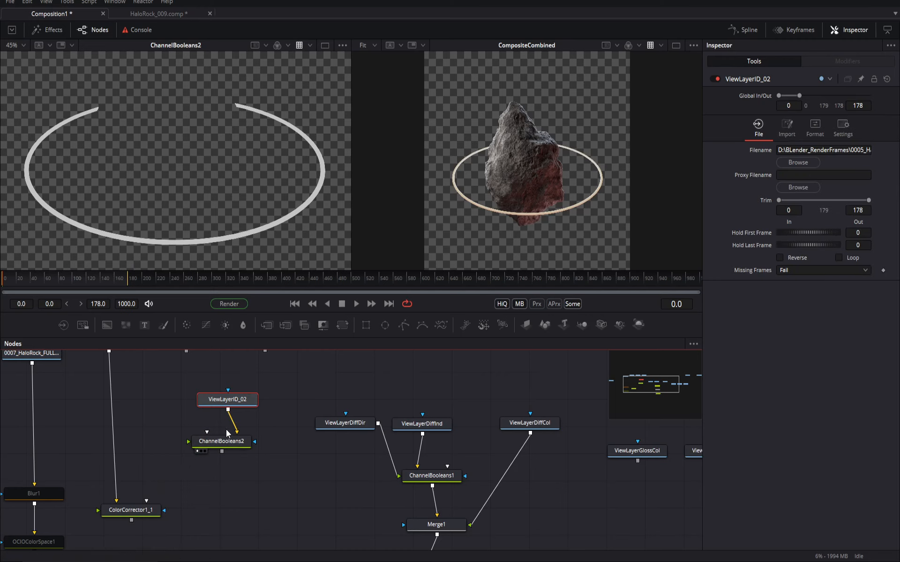
pyautogui.click(231, 444)
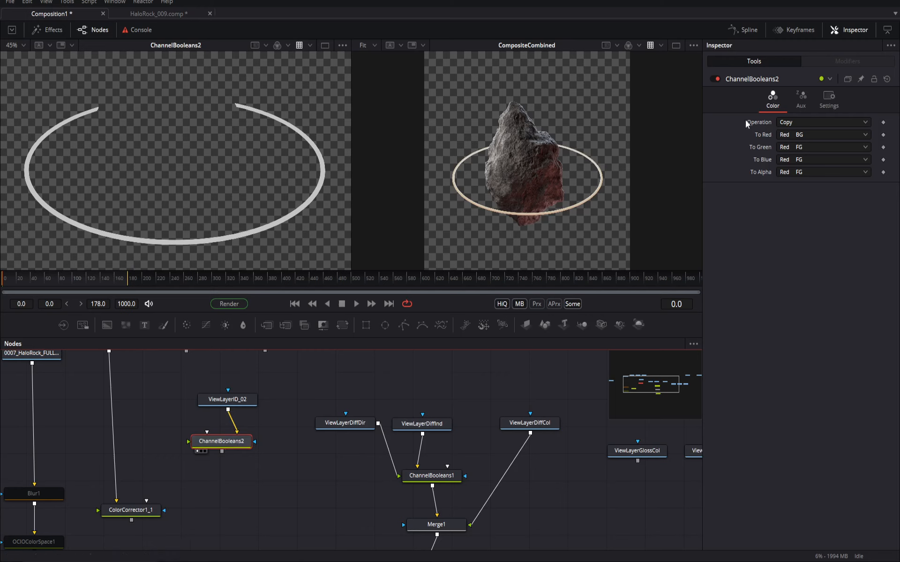
# Set To Red, To Green, To Blue and To Alpha of ChannelBooleans2 to Green FG to isolate the rock mask
pyautogui.click(796, 135)
pyautogui.click(792, 92)
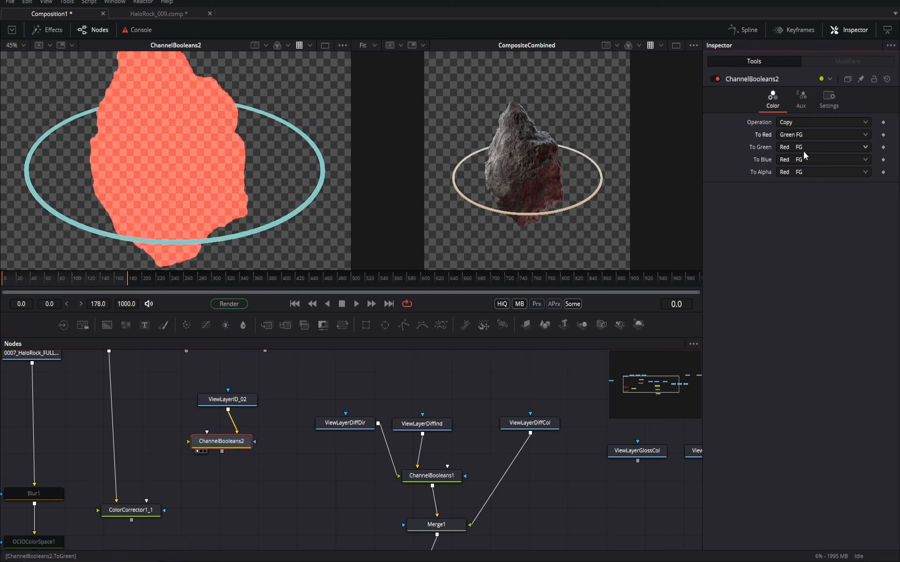
pyautogui.click(796, 151)
pyautogui.click(793, 163)
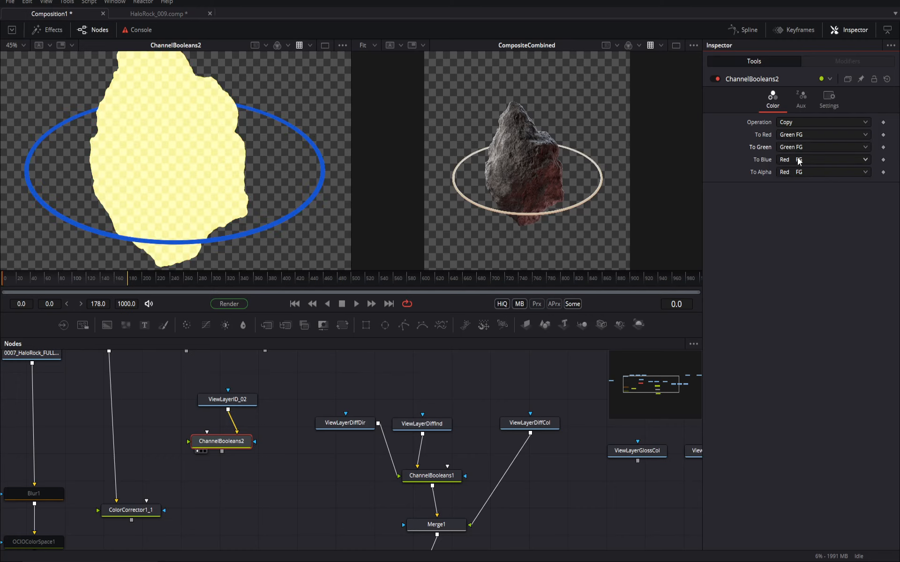
pyautogui.click(797, 159)
pyautogui.click(787, 174)
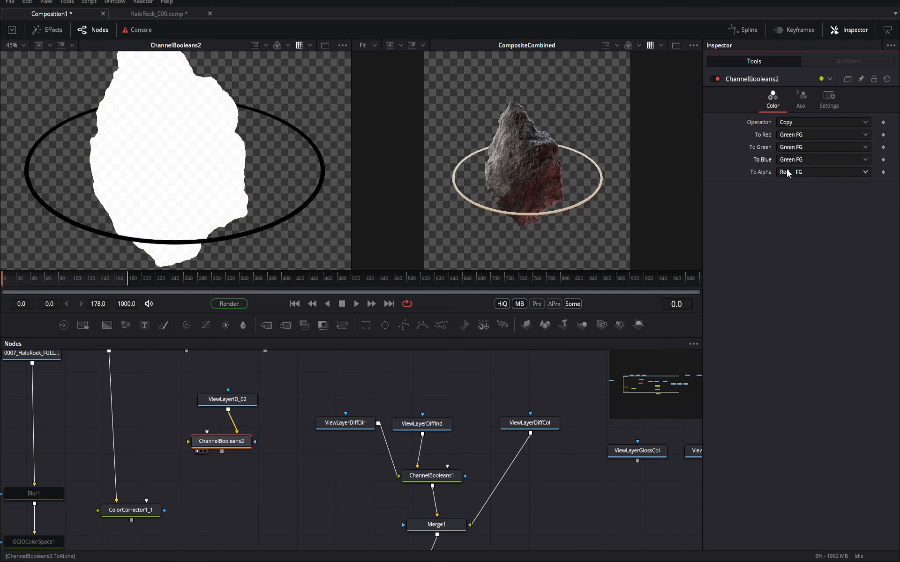
pyautogui.click(785, 171)
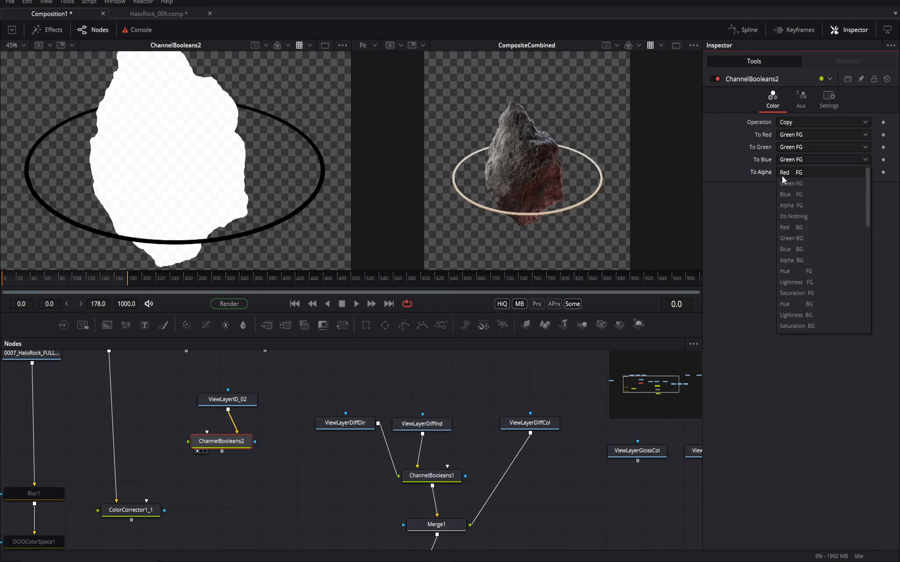
pyautogui.click(787, 205)
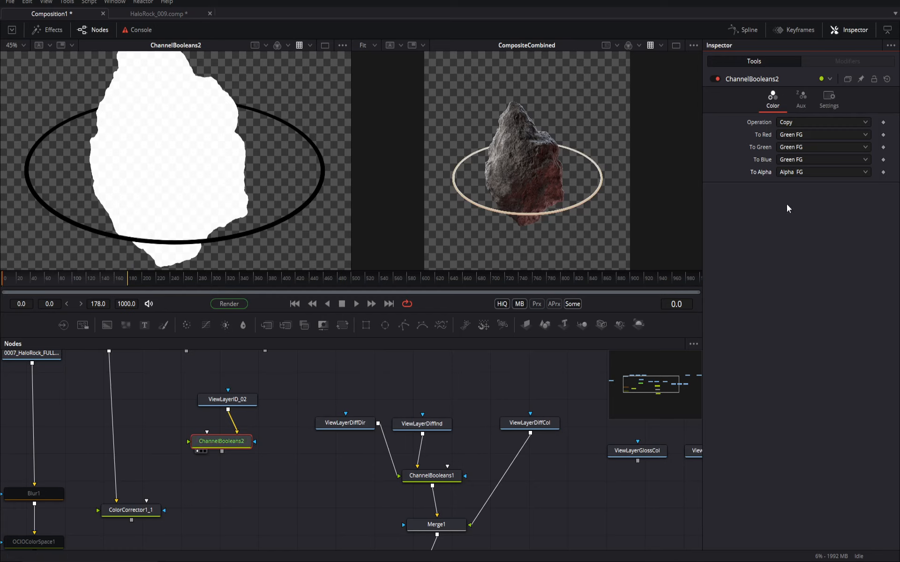
pyautogui.click(792, 172)
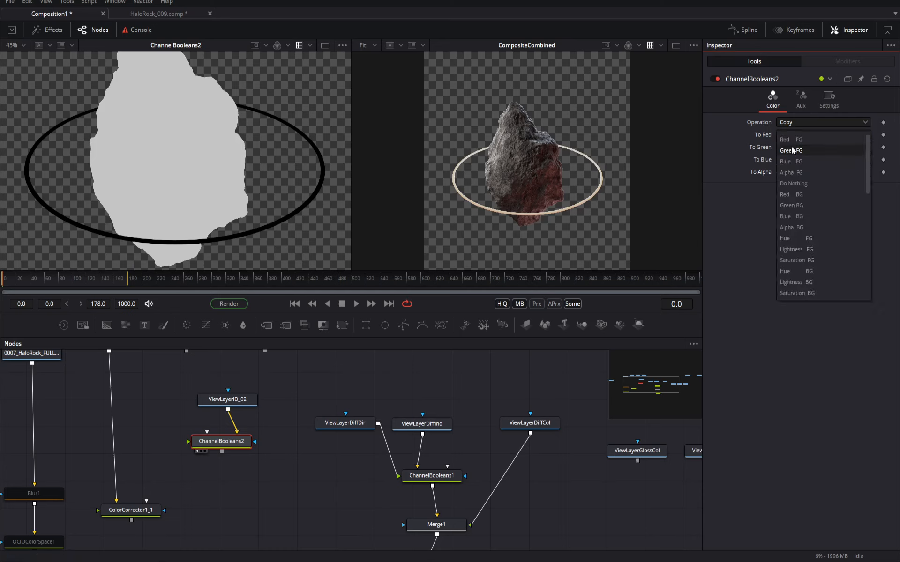
pyautogui.click(791, 149)
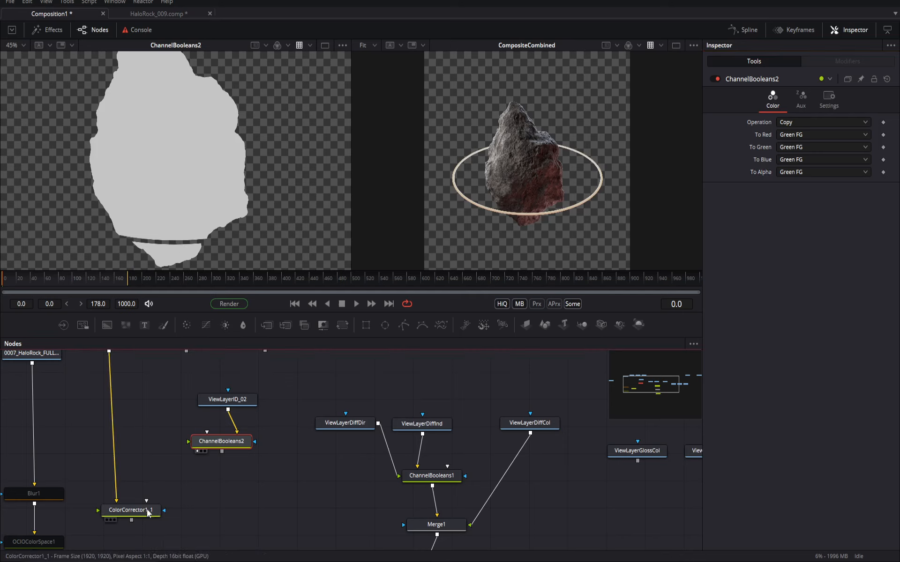
# Select ColorCorrector1_1 and show it in the first viewer
pyautogui.moveTo(177, 389); pyautogui.dragTo(255, 396)
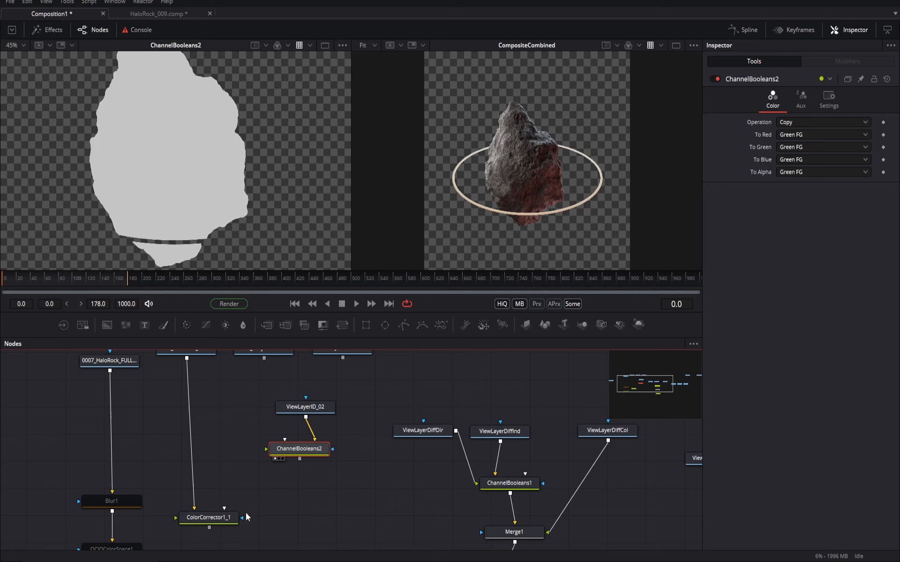
pyautogui.click(233, 525)
pyautogui.press('1')
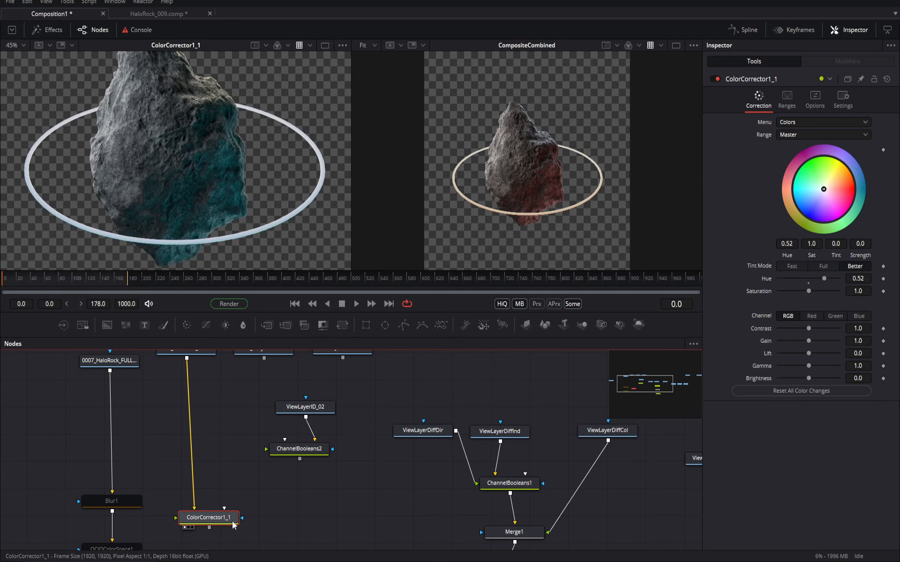
# Add a Bitmap node beneath ChannelBooleans2 and connect ChannelBooleans2's output to its image input
pyautogui.moveTo(299, 459); pyautogui.dragTo(288, 487)
pyautogui.click(287, 484)
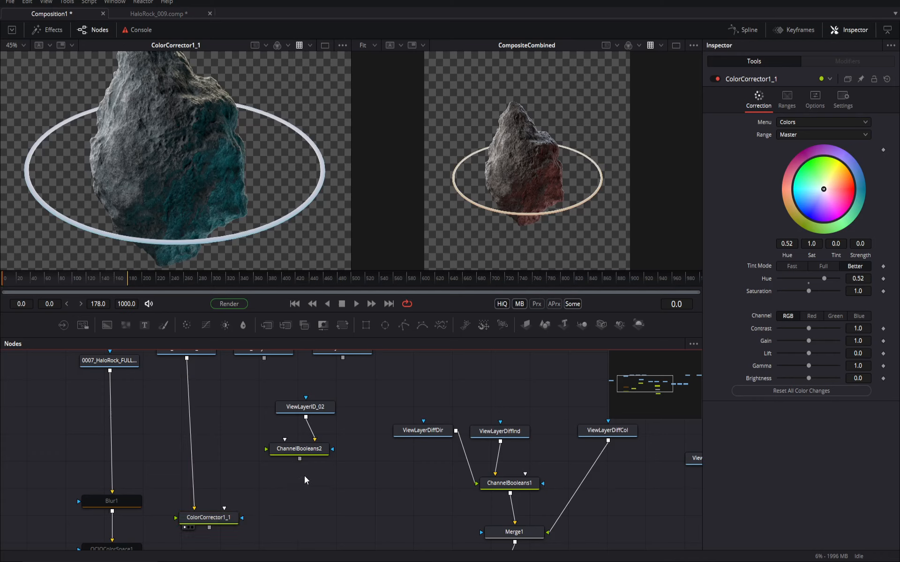
pyautogui.hotkey('ctrl', 'space')
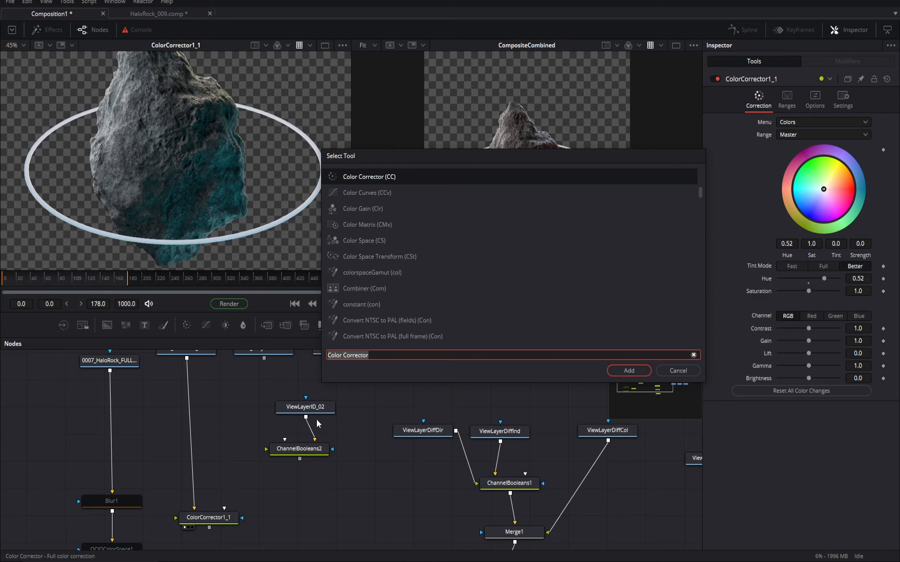
pyautogui.write('bi')
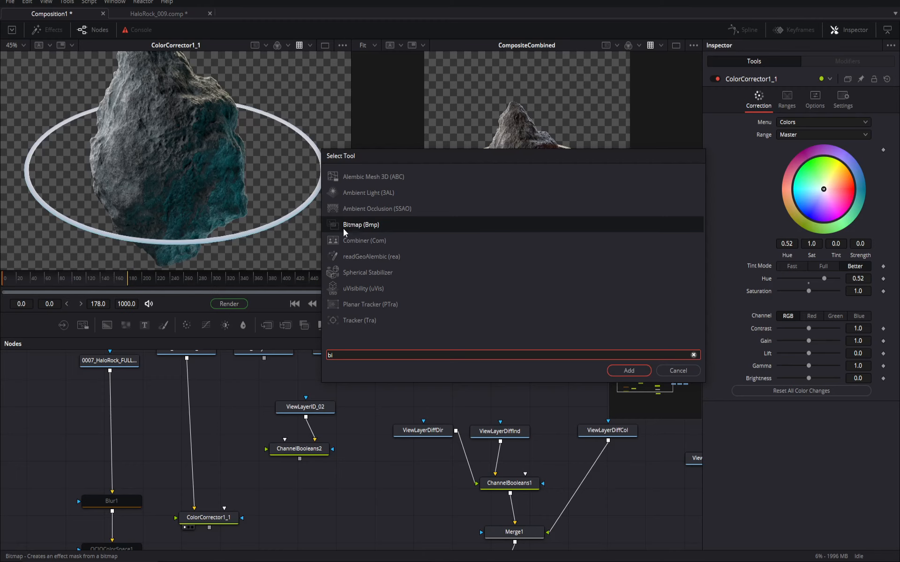
pyautogui.click(623, 374)
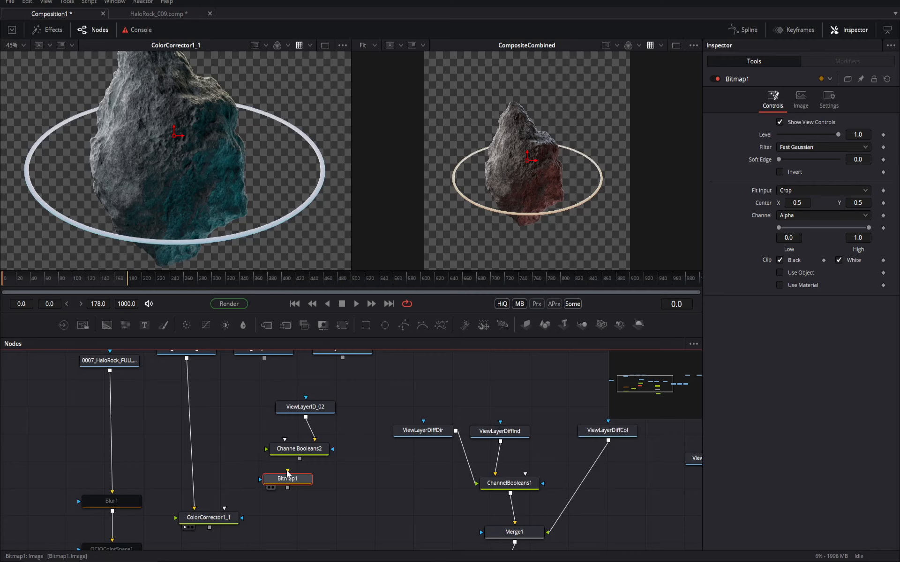
pyautogui.moveTo(287, 470); pyautogui.dragTo(249, 523)
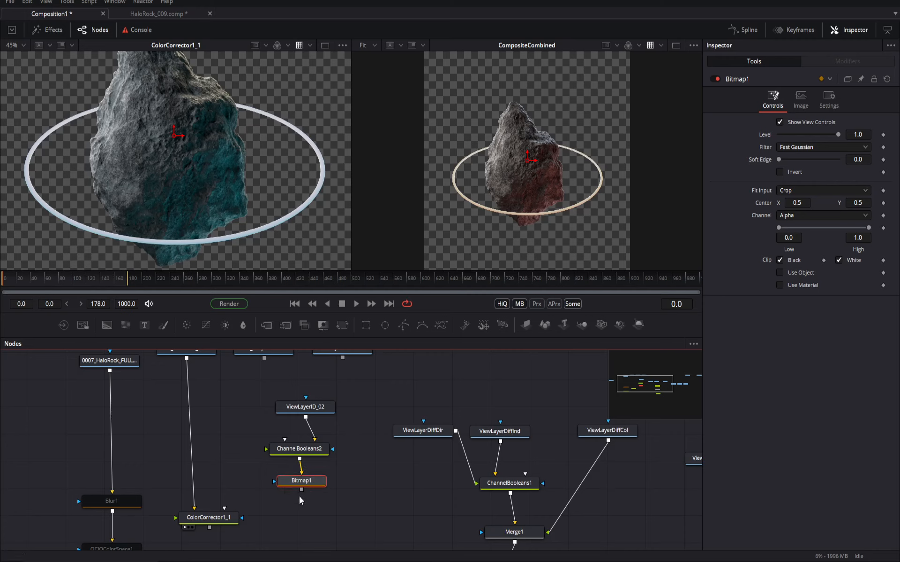
# Connect Bitmap1 to ColorCorrector1_1's effect mask input and compare the result with Bitmap1 bypassed and re-enabled
pyautogui.moveTo(301, 490); pyautogui.dragTo(242, 524)
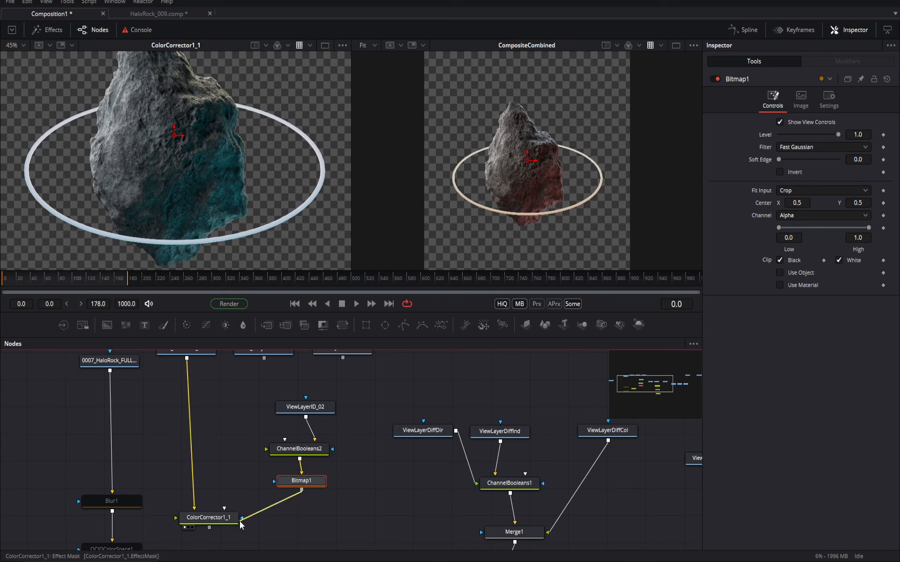
pyautogui.click(207, 518)
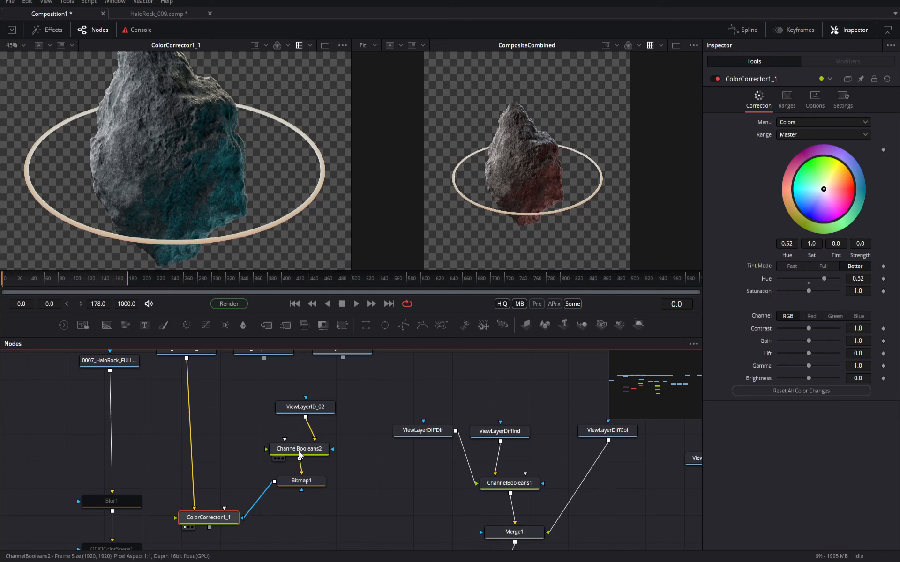
pyautogui.click(299, 485)
pyautogui.hotkey('ctrl', 'p')
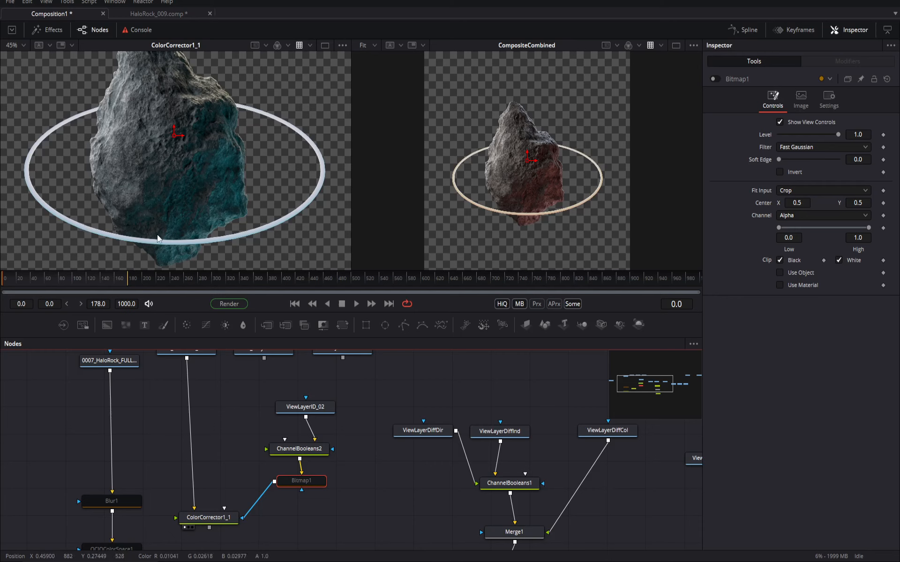
pyautogui.hotkey('ctrl', 'p')
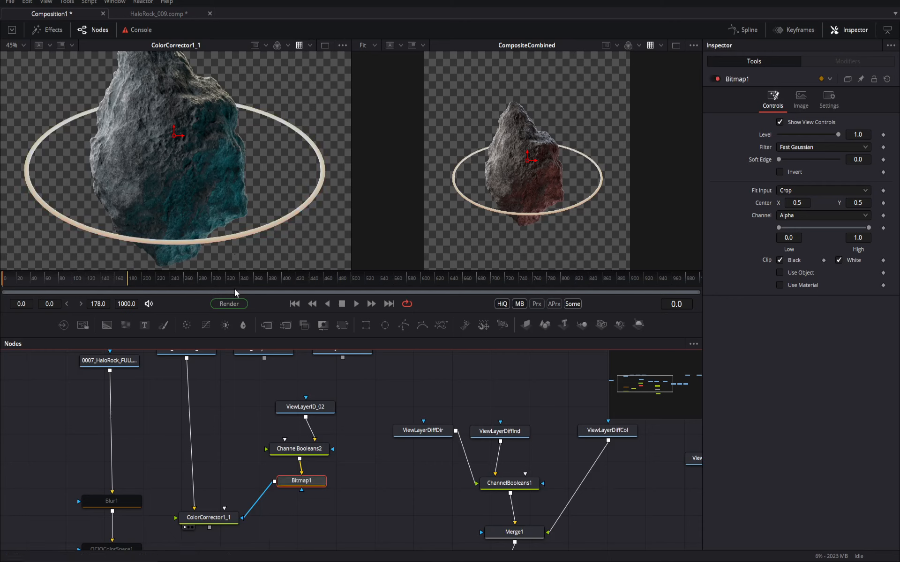
# Review the mask chain in the first viewer node by node: ViewLayerID_02, ChannelBooleans2, Bitmap1 and ColorCorrector1_1
pyautogui.click(302, 411)
pyautogui.press('1')
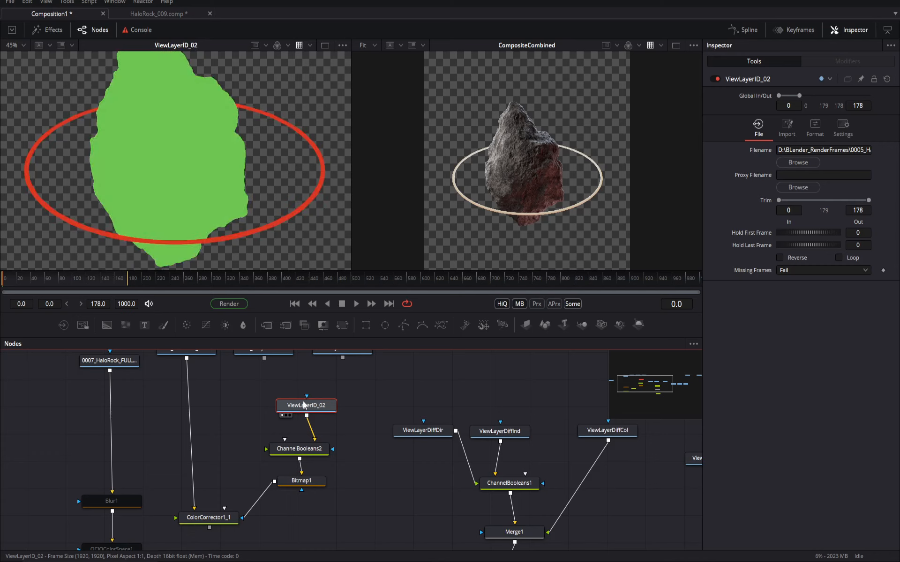
pyautogui.click(299, 450)
pyautogui.press('1')
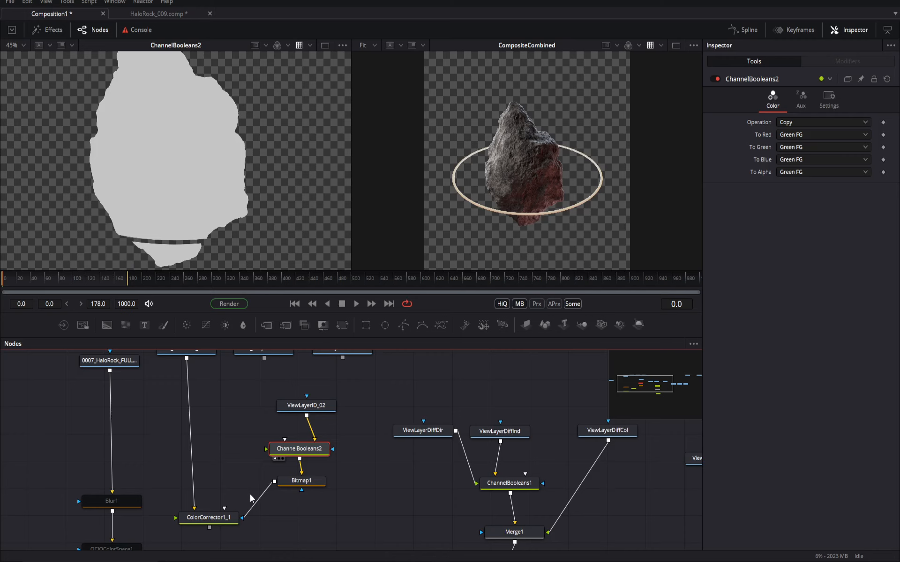
pyautogui.click(295, 483)
pyautogui.press('1')
pyautogui.click(223, 524)
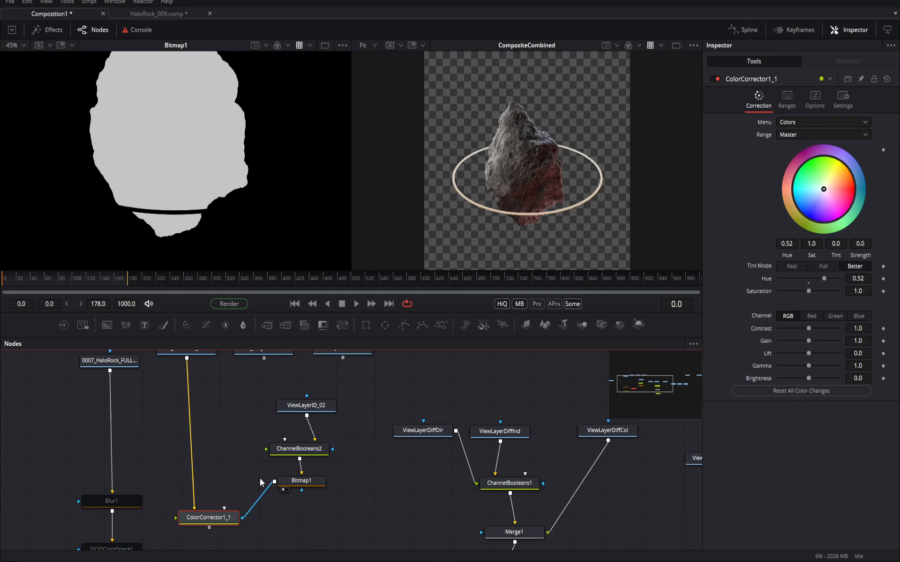
pyautogui.press('1')
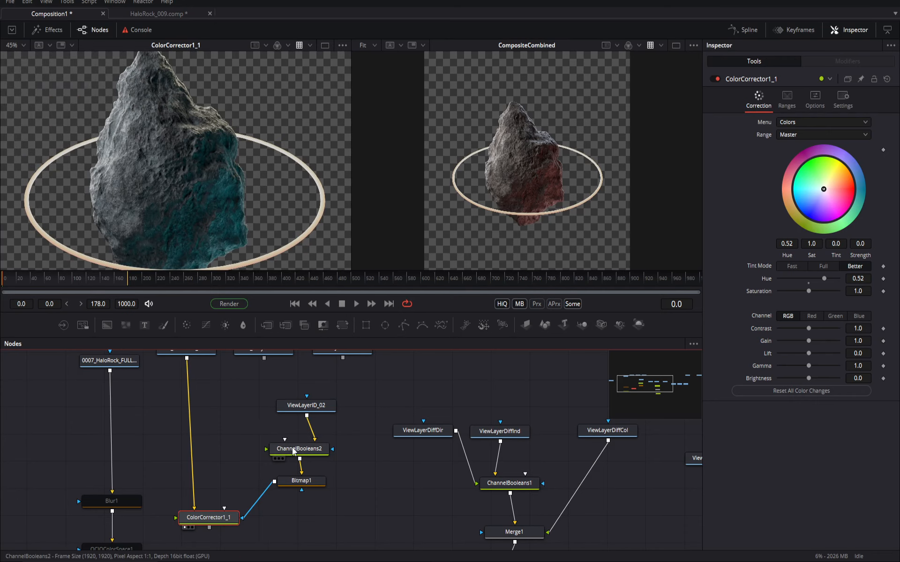
# Add an Ellipse mask node beneath Bitmap1 and connect it to ColorCorrector1_1's effect mask input in place of Bitmap1
pyautogui.moveTo(351, 425); pyautogui.dragTo(325, 367)
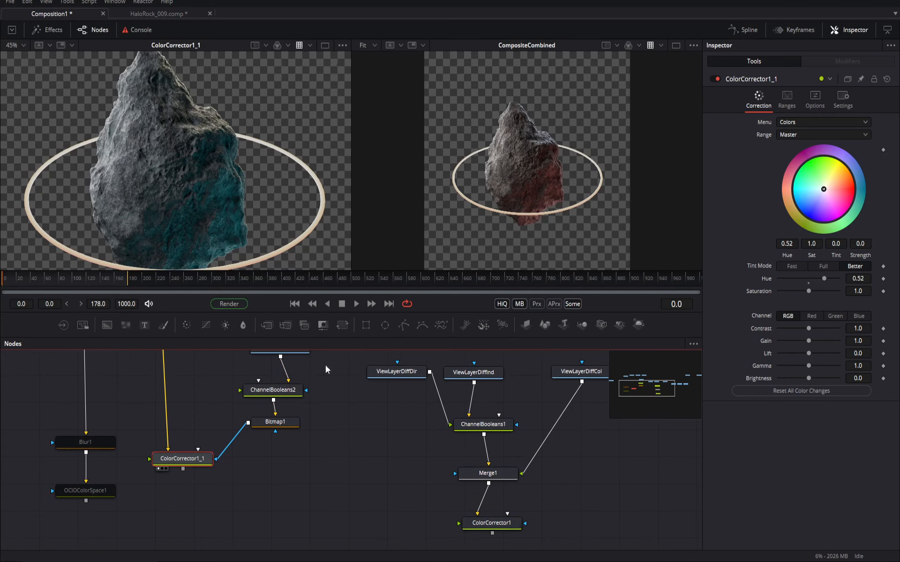
pyautogui.click(271, 471)
pyautogui.rightClick(271, 471)
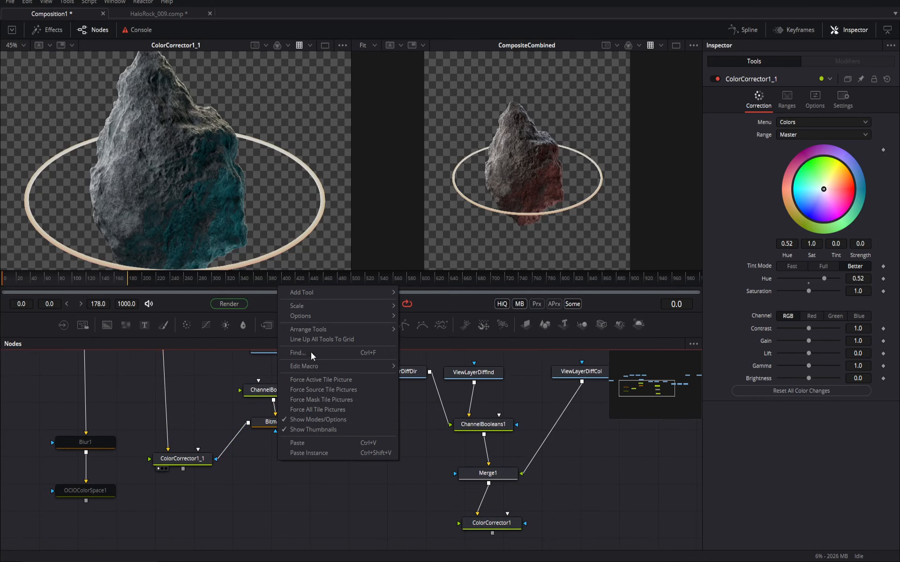
pyautogui.moveTo(320, 299)
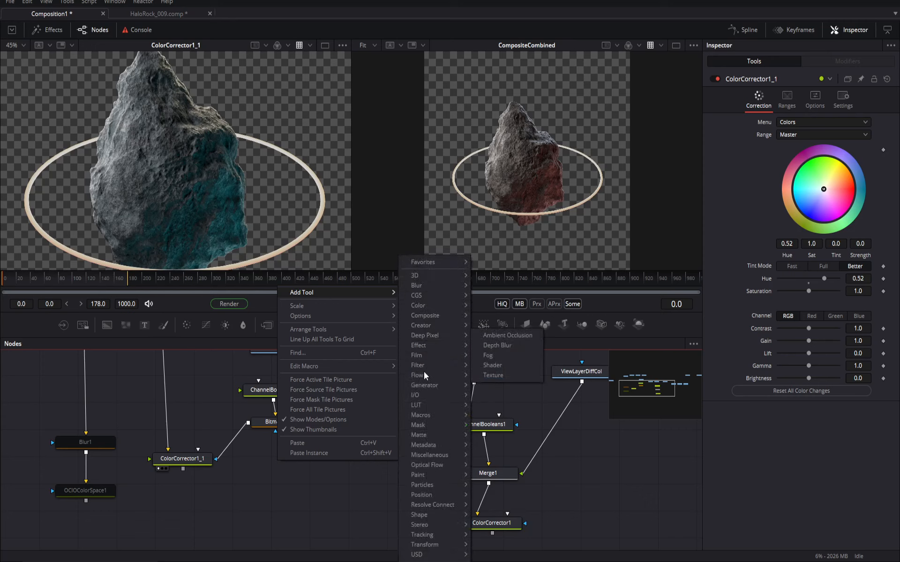
pyautogui.moveTo(425, 430)
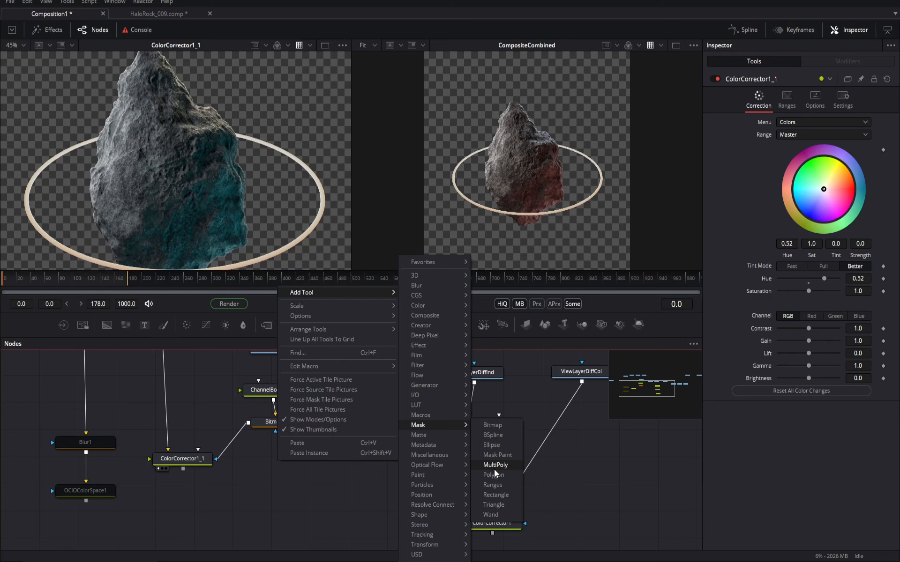
pyautogui.click(491, 445)
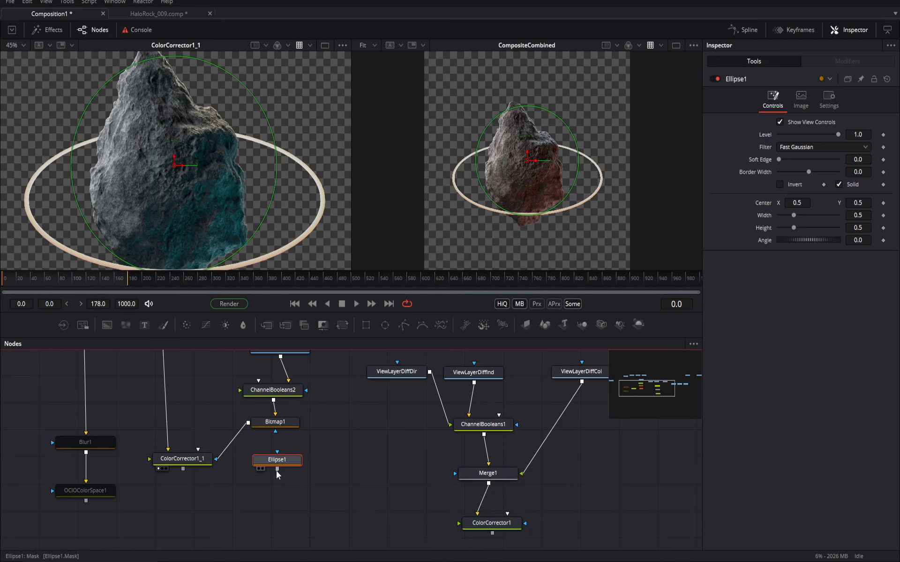
pyautogui.moveTo(276, 470)
pyautogui.mouseDown()
pyautogui.moveTo(216, 459)
pyautogui.moveTo(270, 459)
pyautogui.mouseUp()
# Move the ellipse's center to about X 0.536, Y 0.4, with Soft Edge at 0.2 and Border Width at 0.12
pyautogui.scroll(2, 172, 150)
pyautogui.scroll(-2, 172, 150)
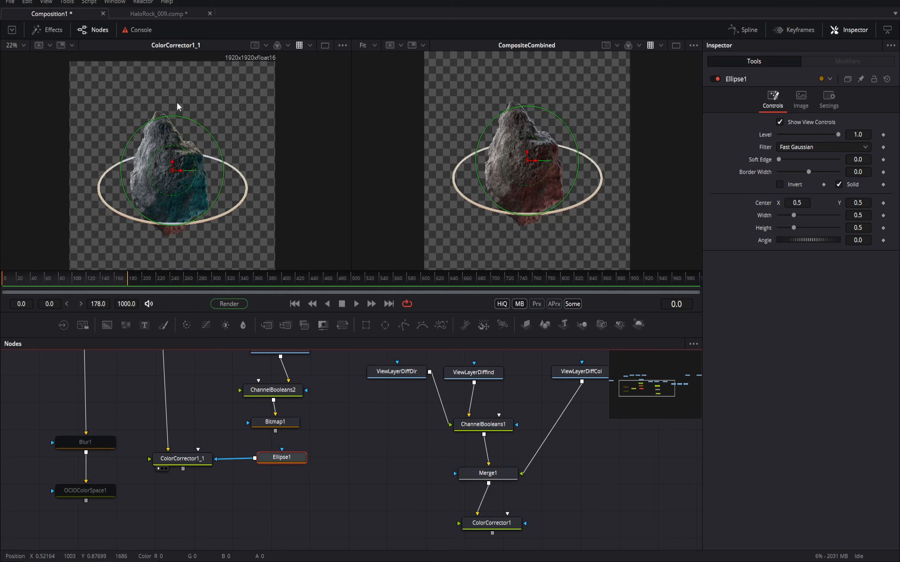
pyautogui.click(172, 157)
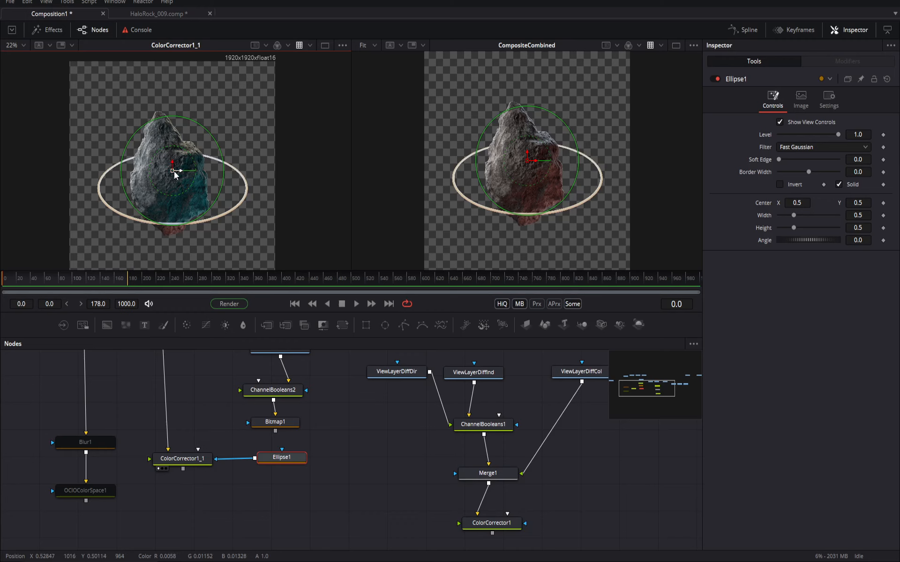
pyautogui.moveTo(174, 175)
pyautogui.mouseDown()
pyautogui.moveTo(189, 183)
pyautogui.moveTo(179, 200)
pyautogui.moveTo(147, 202)
pyautogui.moveTo(179, 193)
pyautogui.mouseUp()
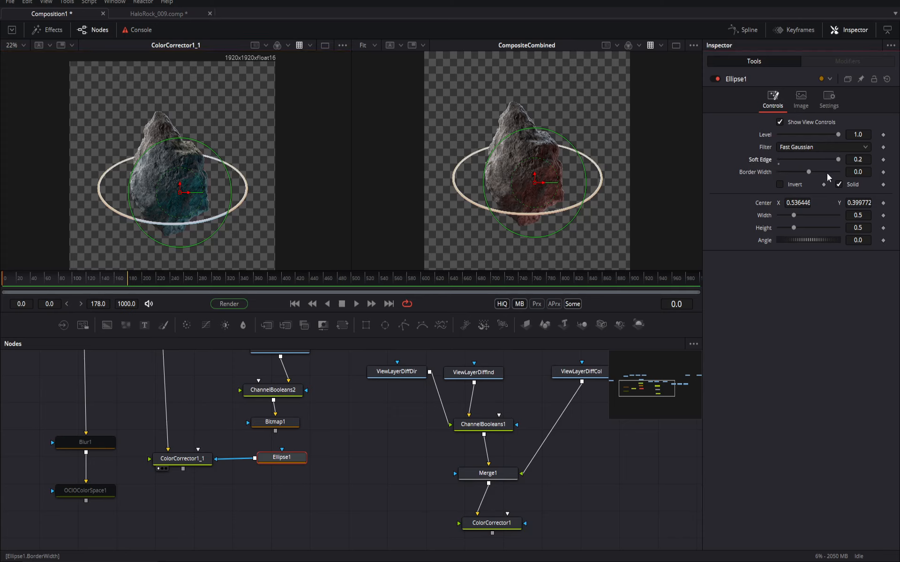
pyautogui.moveTo(821, 174); pyautogui.dragTo(827, 177)
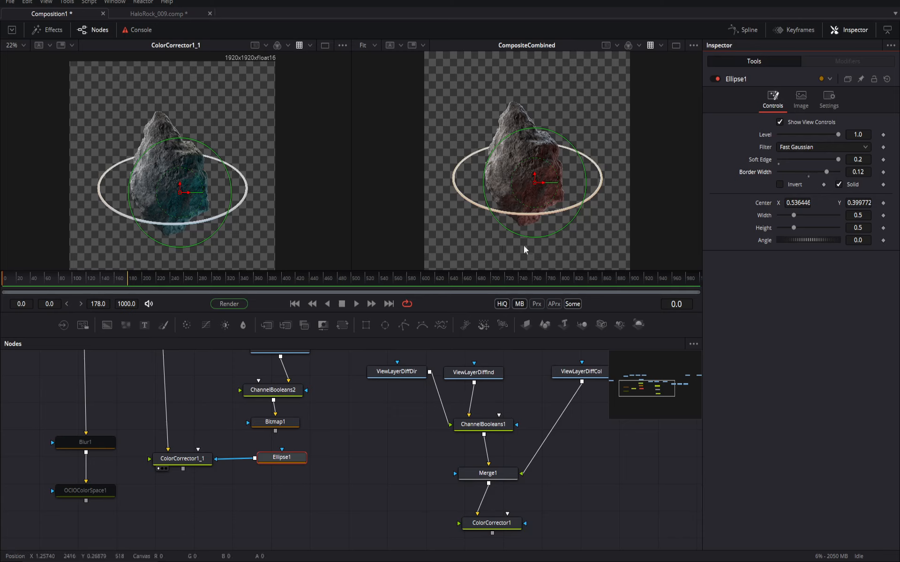
# Show Ellipse1 in the first viewer and move its center to about X 0.459, Y 0.382
pyautogui.click(287, 460)
pyautogui.press('1')
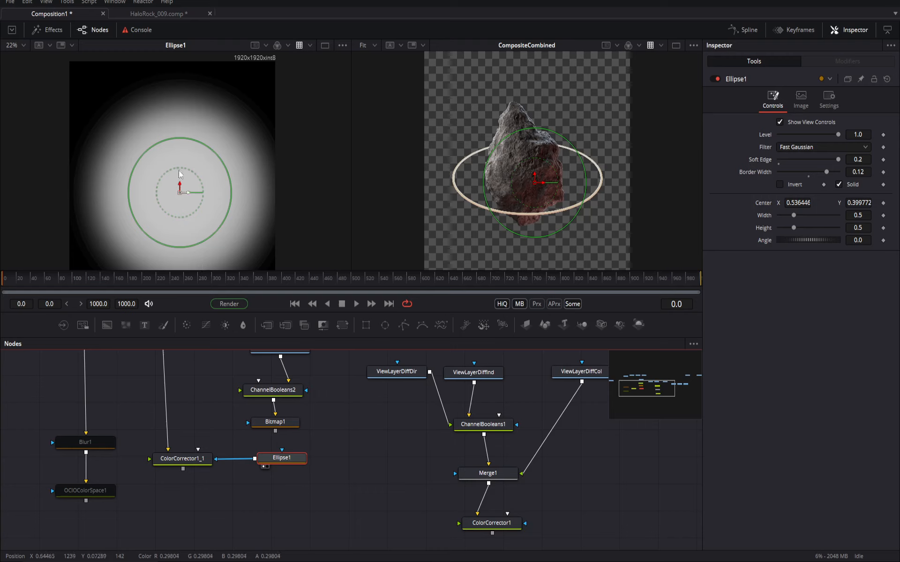
pyautogui.scroll(3, 150, 152)
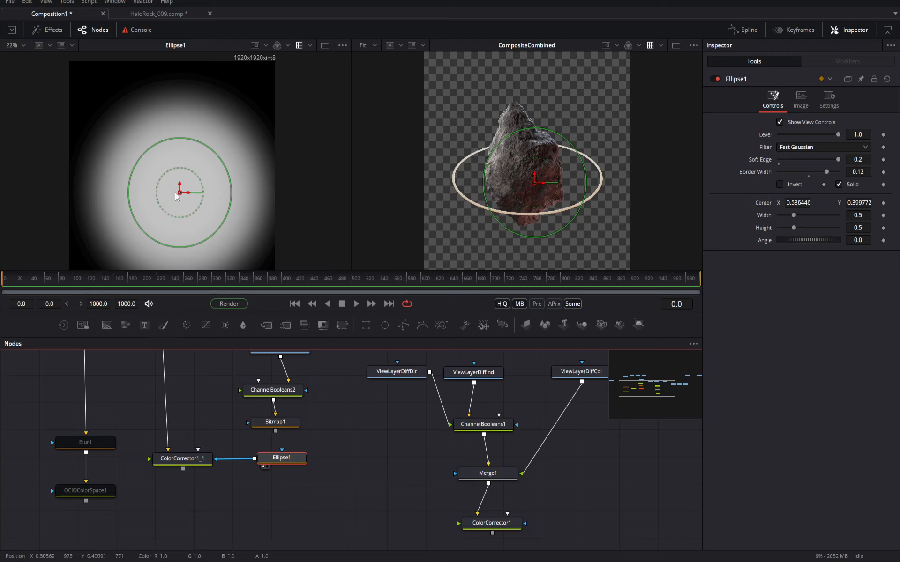
pyautogui.moveTo(176, 195)
pyautogui.mouseDown()
pyautogui.moveTo(154, 177)
pyautogui.moveTo(231, 147)
pyautogui.moveTo(164, 199)
pyautogui.mouseUp()
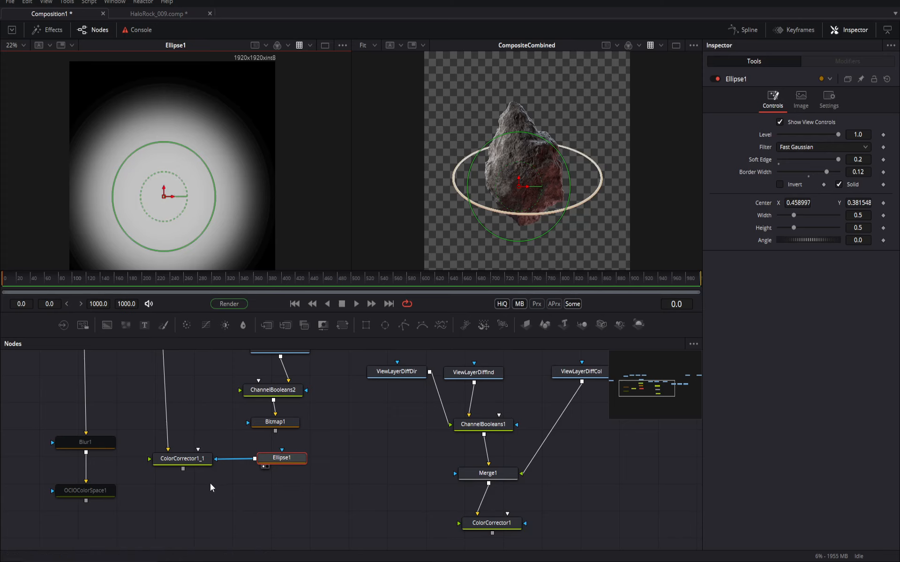
# Show ColorCorrector1_1 in the second viewer and move the ellipse's center to about X 0.434, Y 0.511
pyautogui.click(185, 462)
pyautogui.press('2')
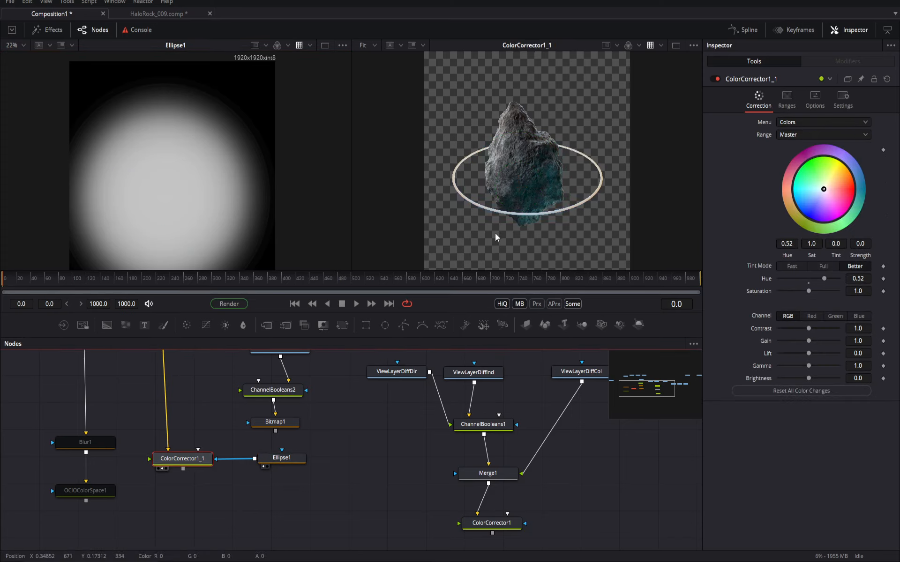
pyautogui.click(283, 463)
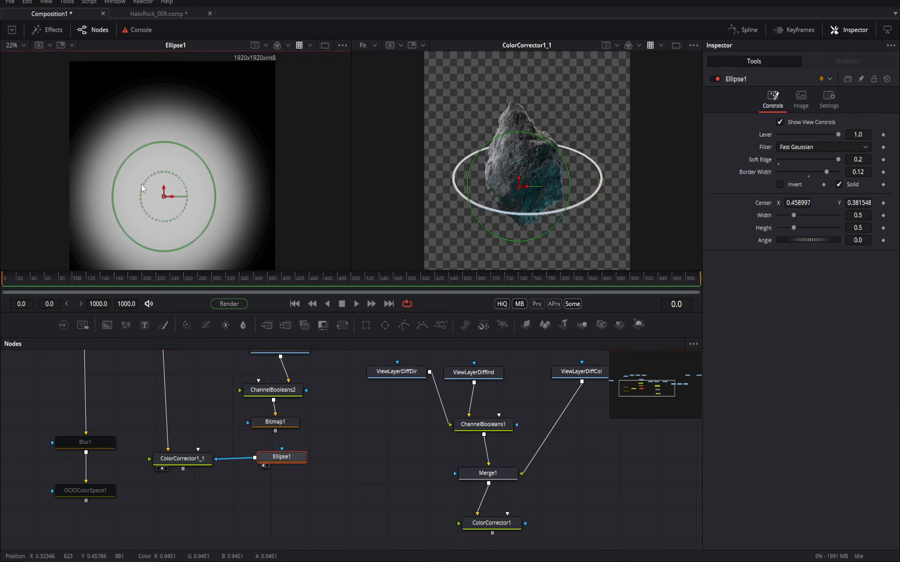
pyautogui.moveTo(163, 199); pyautogui.dragTo(158, 172)
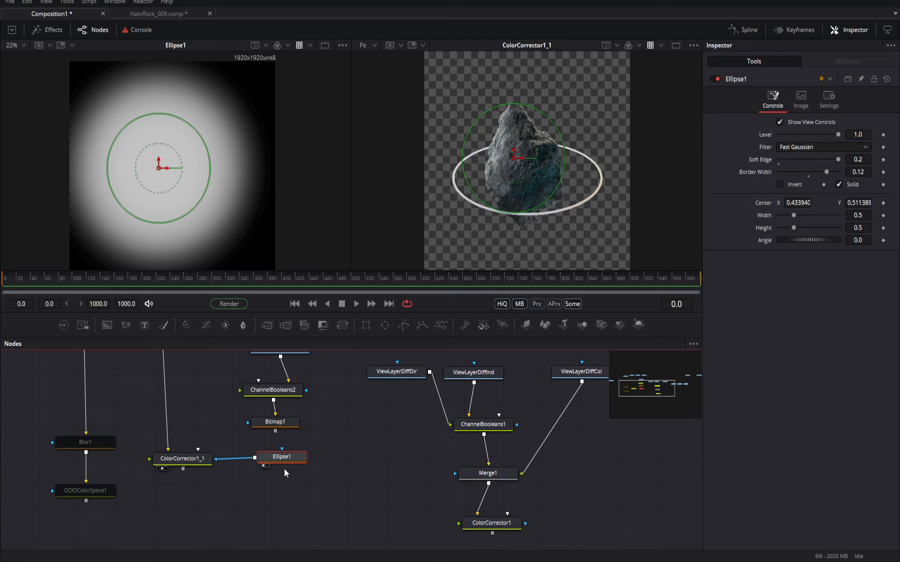
# Insert a Polygon mask node between Ellipse1 and ColorCorrector1_1 and delete Ellipse1
pyautogui.hotkey('shift', 'space')
pyautogui.write('bi')
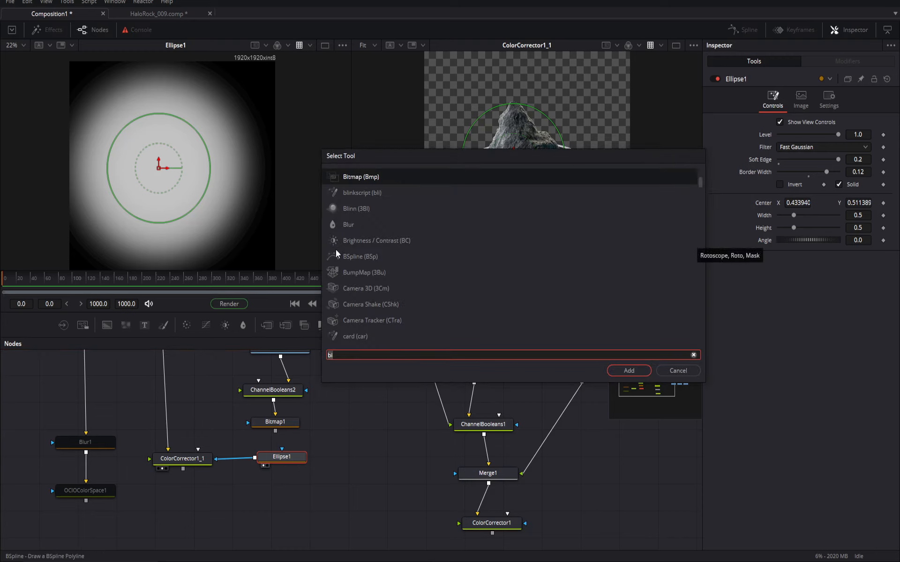
pyautogui.press('BackSpace')
pyautogui.press('BackSpace')
pyautogui.write('poly')
pyautogui.press('Return')
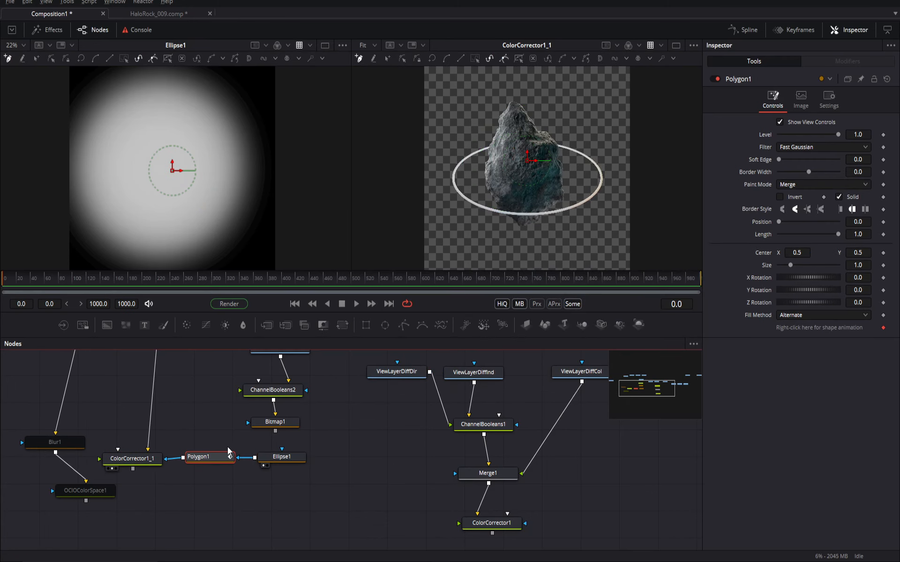
pyautogui.click(261, 459)
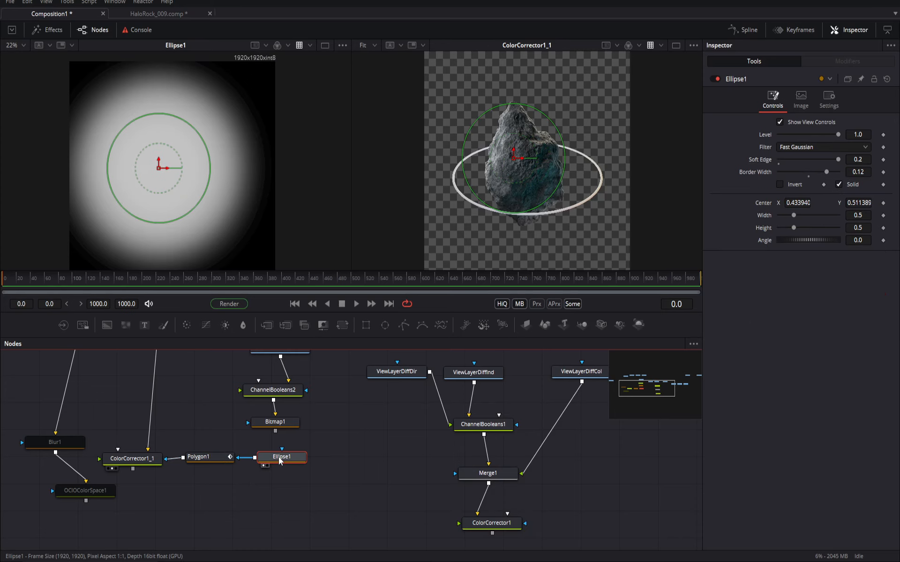
pyautogui.press('Delete')
# Show Polygon1 in both viewers and shift Polygon1 and ColorCorrector1_1 over beneath Bitmap1 with more space between them
pyautogui.click(204, 459)
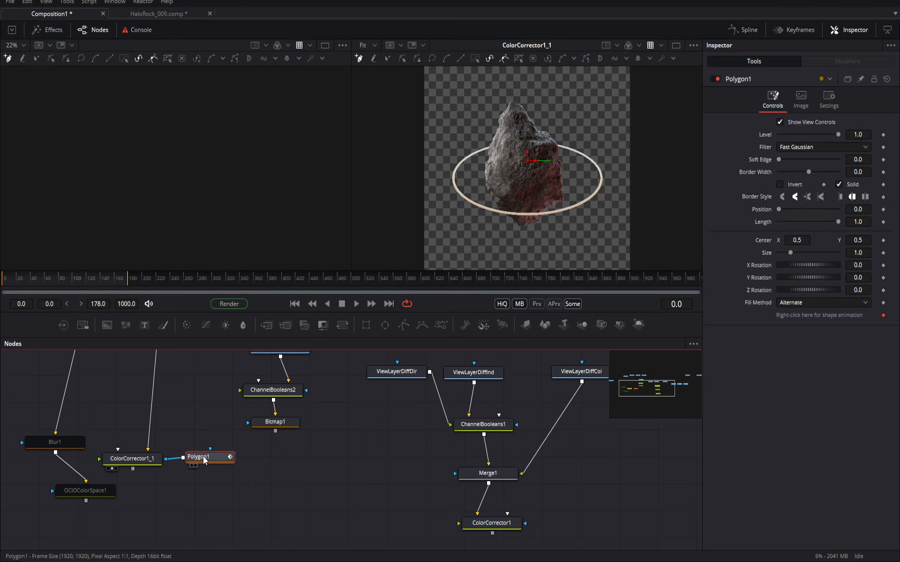
pyautogui.press('2')
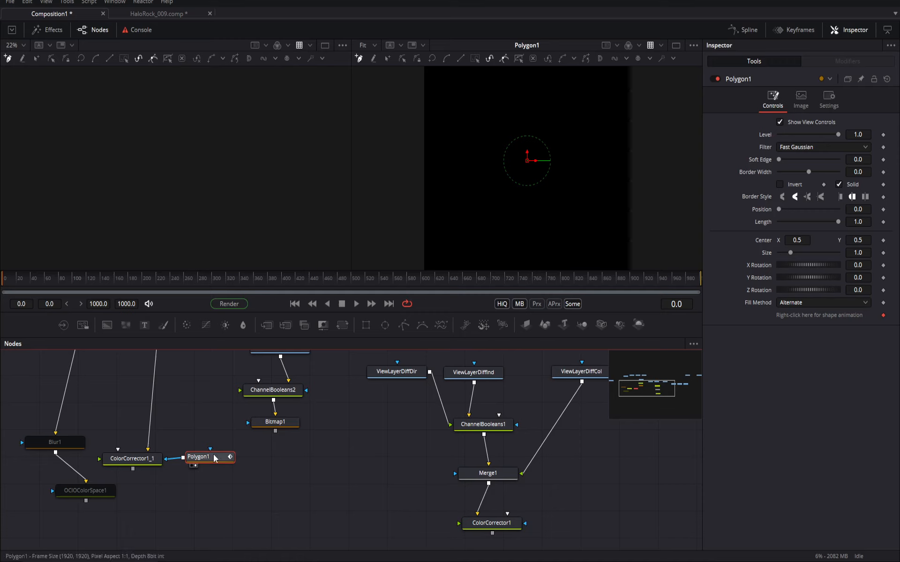
pyautogui.press('1')
pyautogui.moveTo(198, 461); pyautogui.dragTo(284, 462)
pyautogui.moveTo(150, 467); pyautogui.dragTo(204, 462)
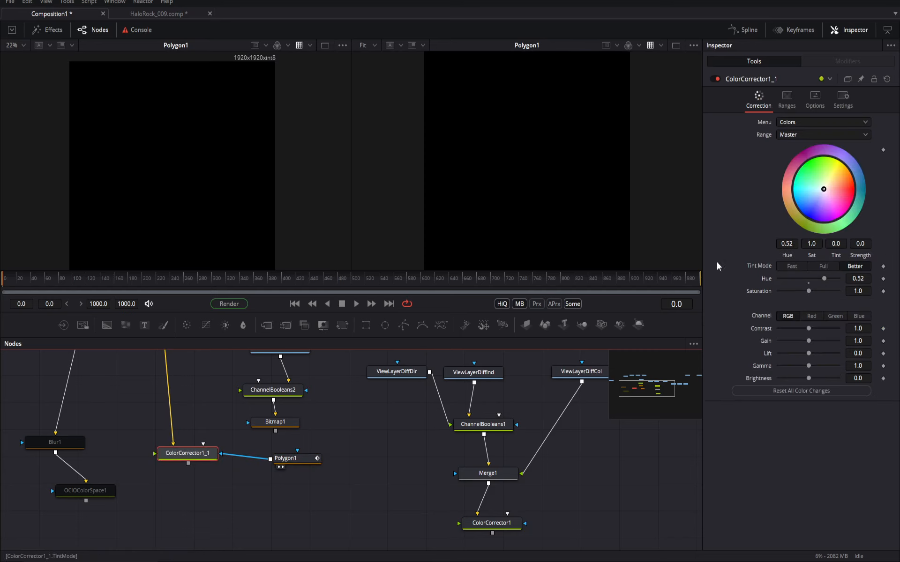
# Show ColorCorrector1_1 in the first viewer and select Polygon1 for drawing
pyautogui.click(293, 459)
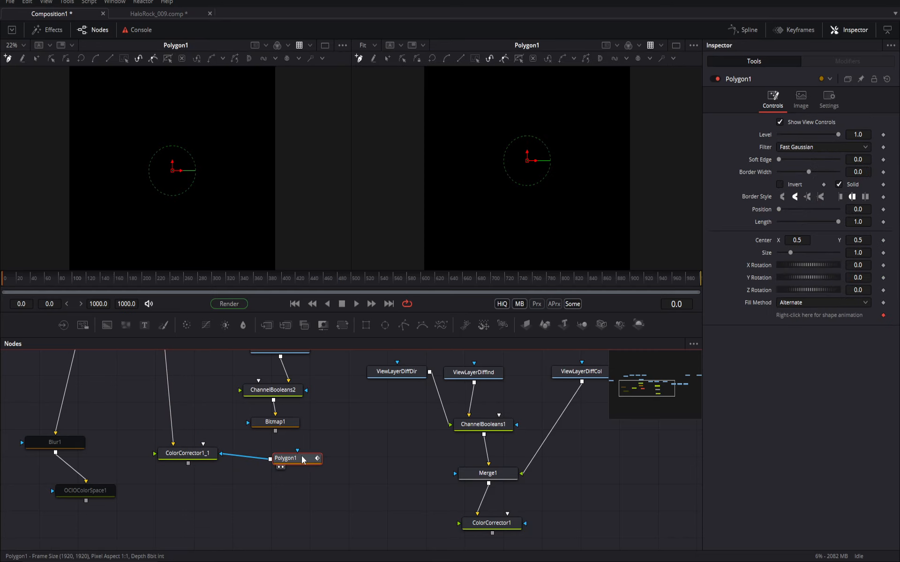
pyautogui.click(184, 458)
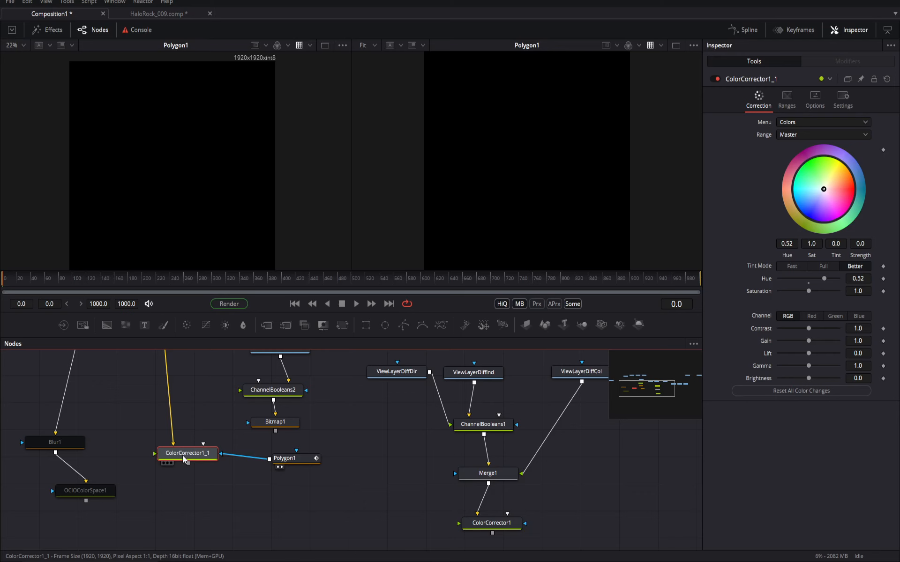
pyautogui.press('1')
pyautogui.click(291, 458)
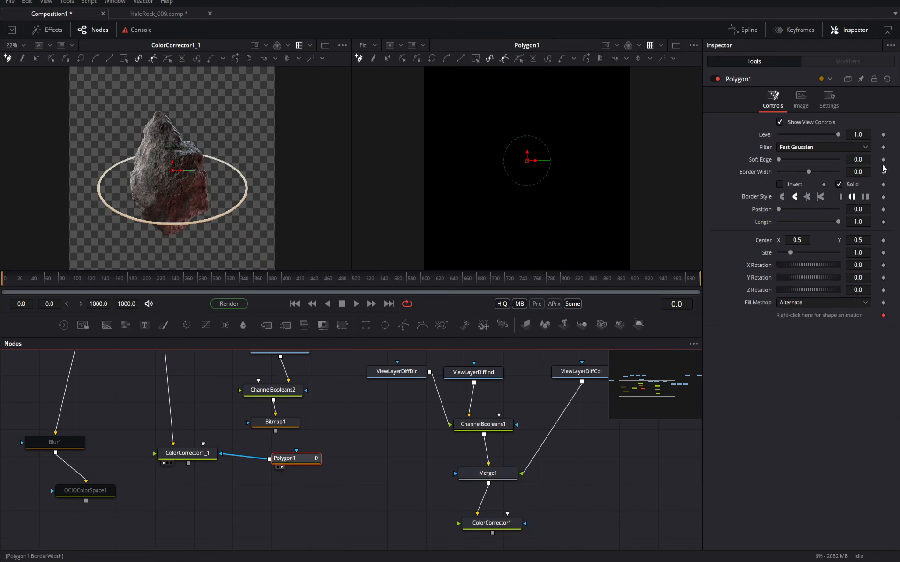
# Draw a closed, curved freeform mask with Polygon1 in the second viewer, covering most of the rock except its lower right part
pyautogui.click(469, 128)
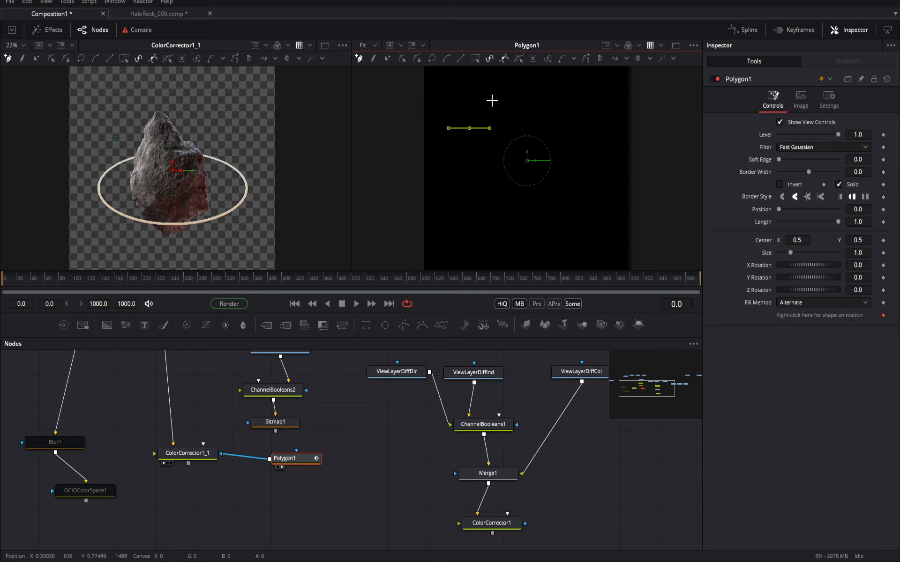
pyautogui.moveTo(492, 99); pyautogui.dragTo(558, 96)
pyautogui.moveTo(583, 156); pyautogui.dragTo(553, 209)
pyautogui.moveTo(509, 242); pyautogui.dragTo(523, 269)
pyautogui.moveTo(453, 239); pyautogui.dragTo(412, 175)
pyautogui.moveTo(440, 135); pyautogui.dragTo(476, 127)
pyautogui.click(470, 130)
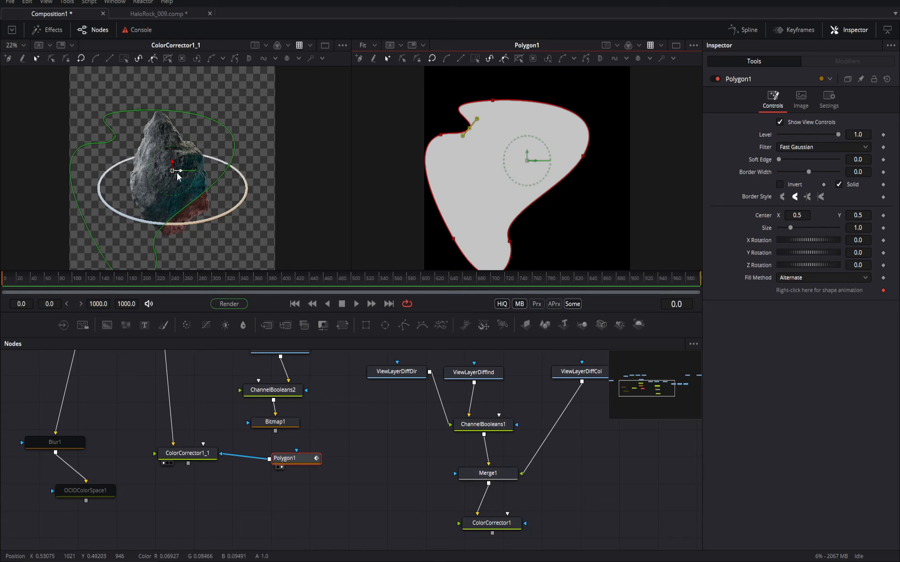
# Reshape the Polygon1 mask by shifting its upper edge point sideways and stretching its curve handle upward into a tall peak
pyautogui.click(802, 104)
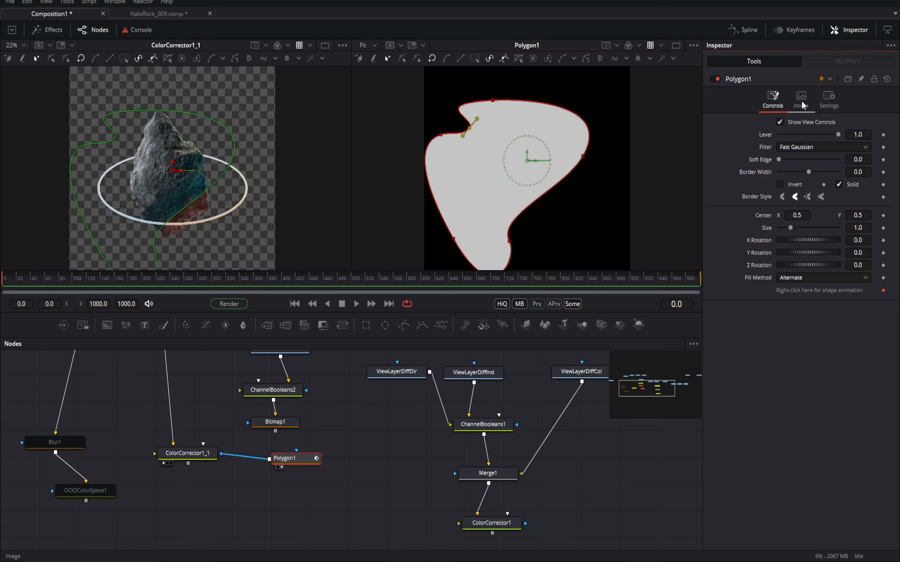
pyautogui.click(779, 98)
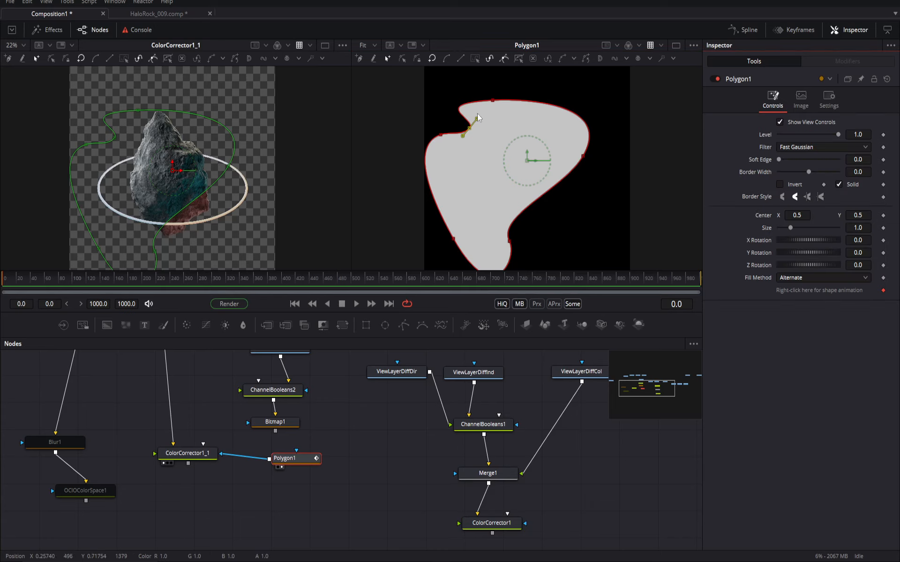
pyautogui.moveTo(493, 104); pyautogui.dragTo(534, 98)
pyautogui.moveTo(401, 103); pyautogui.dragTo(572, 24)
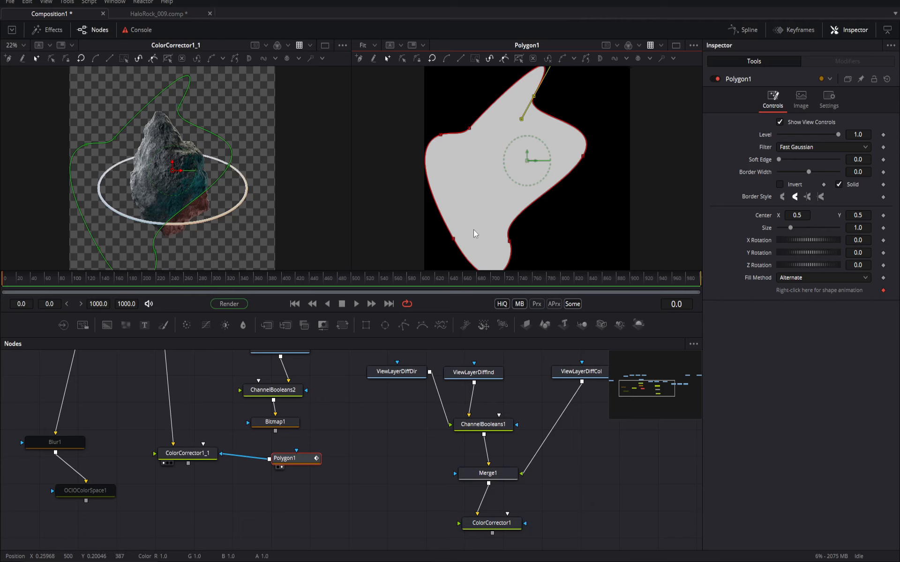
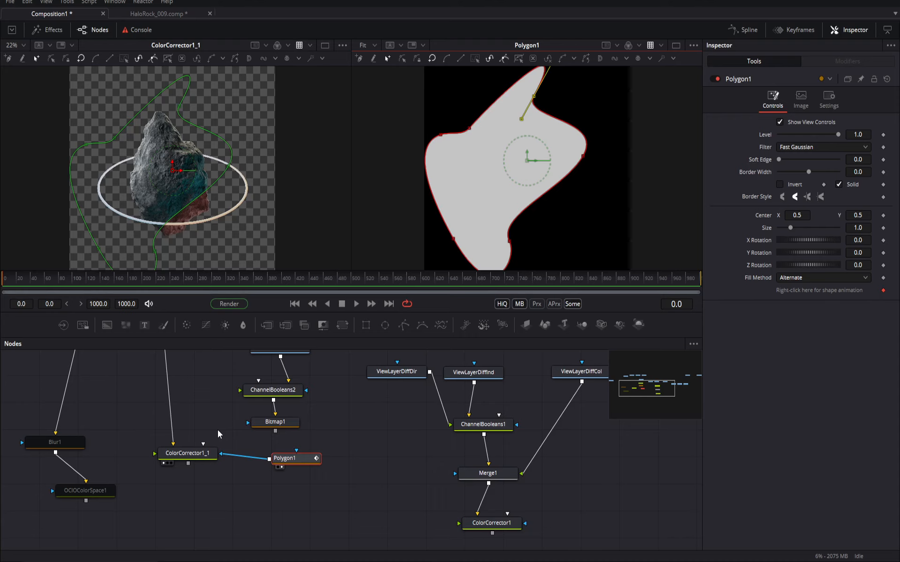
# Delete ColorCorrector1 below Merge1 and show Merge1 in the first viewer
pyautogui.moveTo(477, 422); pyautogui.dragTo(151, 424)
pyautogui.moveTo(219, 438); pyautogui.dragTo(185, 408)
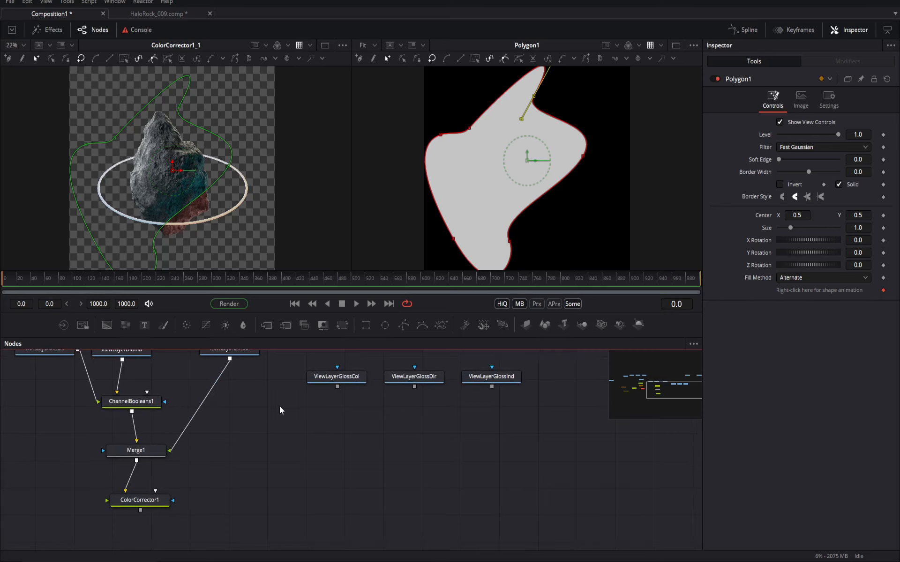
pyautogui.moveTo(314, 393); pyautogui.dragTo(315, 421)
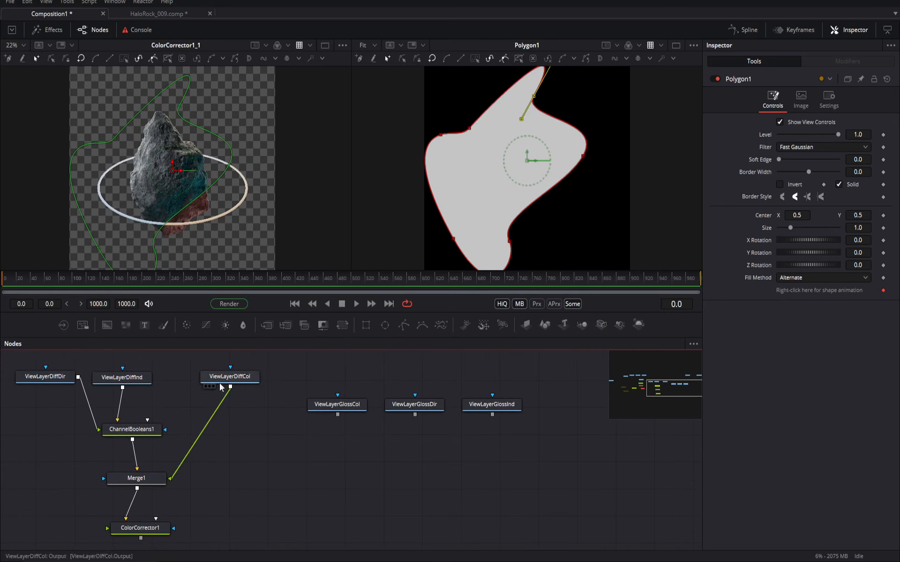
pyautogui.click(142, 527)
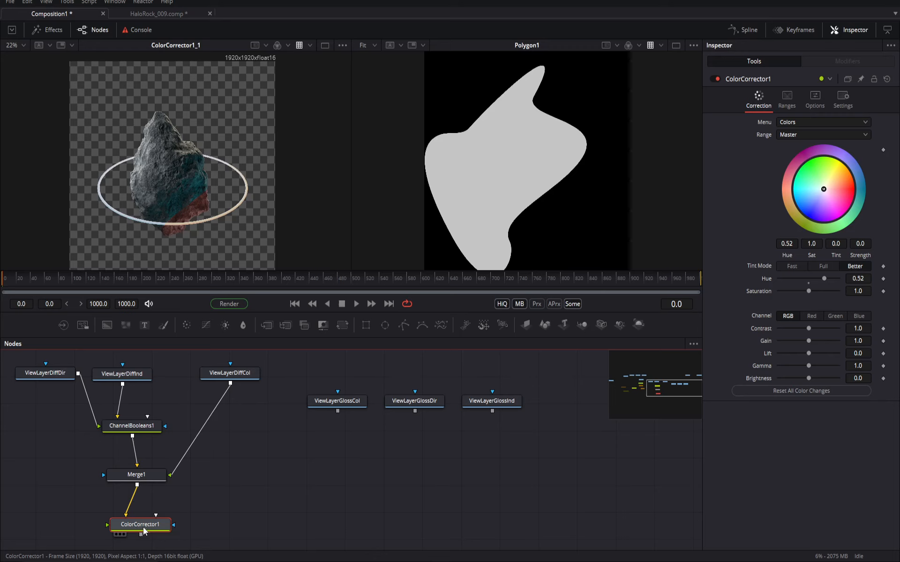
pyautogui.press('Delete')
pyautogui.press('1')
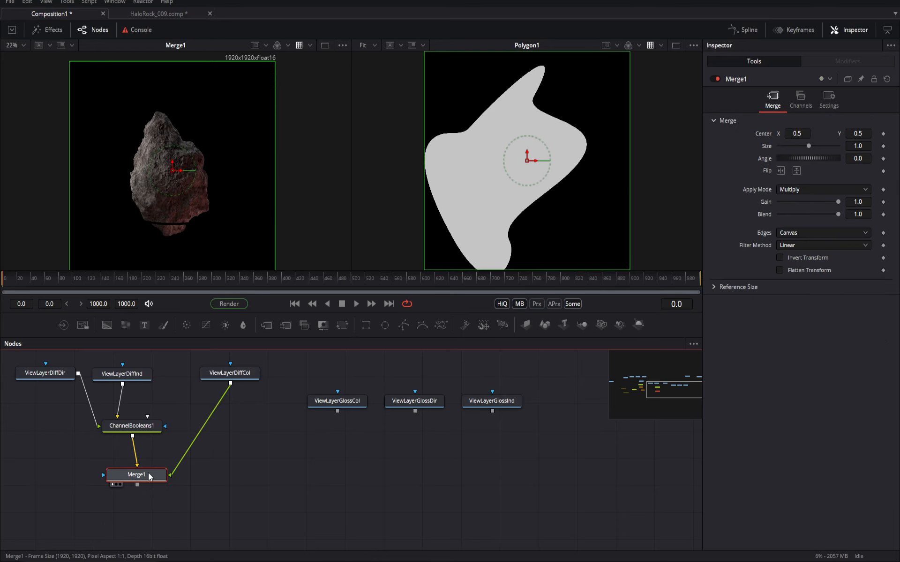
# Duplicate the ChannelBooleans1 and Merge1 pair and place the copies beneath the ViewLayerGloss nodes
pyautogui.moveTo(187, 438); pyautogui.dragTo(162, 475)
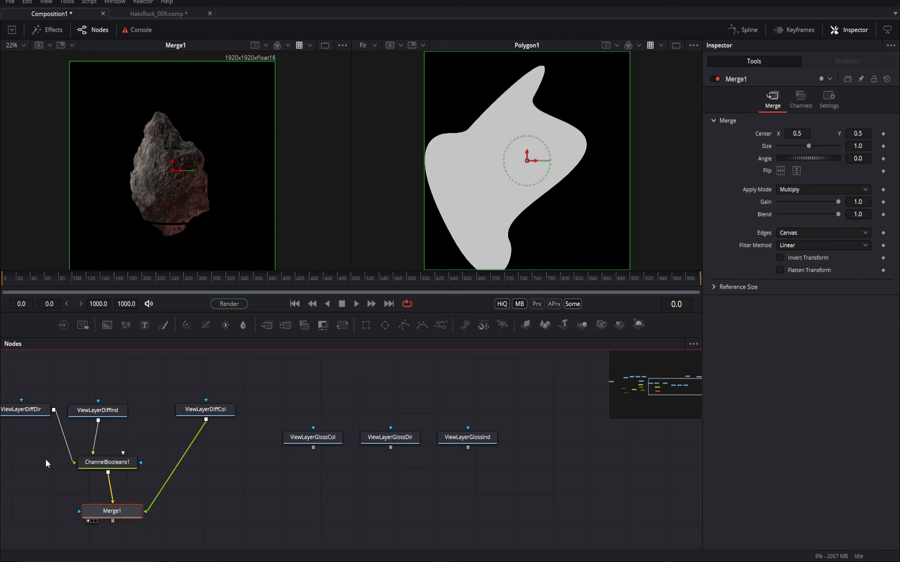
pyautogui.moveTo(42, 448); pyautogui.dragTo(184, 529)
pyautogui.hotkey('ctrl', 'c')
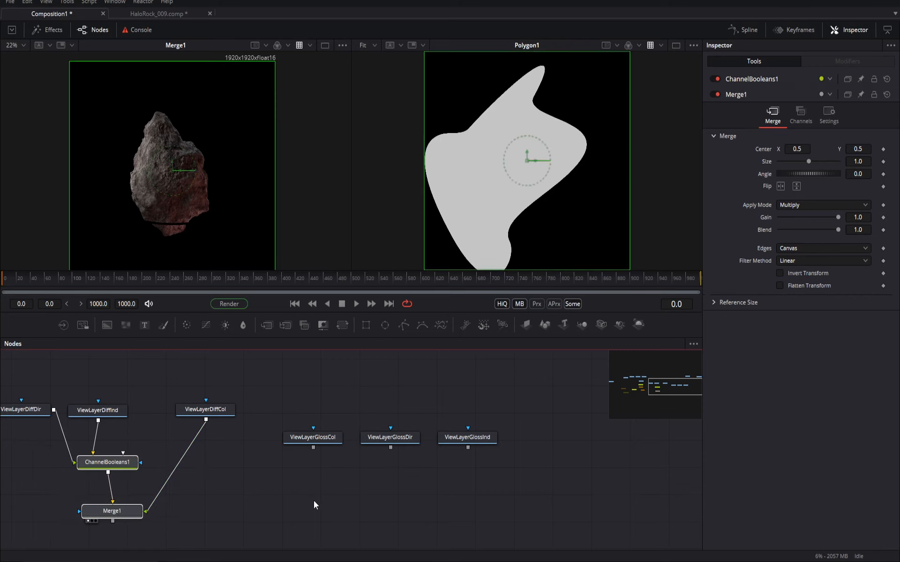
pyautogui.click(313, 500)
pyautogui.hotkey('ctrl', 'v')
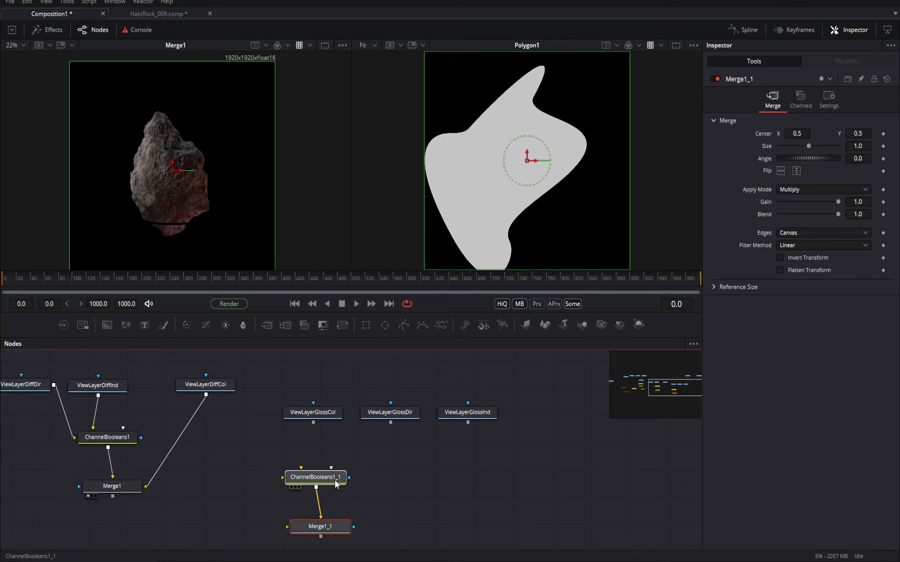
# Connect ViewLayerGlossDir and ViewLayerGlossInd to ChannelBooleans1_1 and ViewLayerGlossCol to Merge1_1, and show Merge1_1 in the second viewer
pyautogui.moveTo(324, 474)
pyautogui.mouseDown()
pyautogui.moveTo(373, 477)
pyautogui.moveTo(390, 417)
pyautogui.moveTo(380, 413)
pyautogui.mouseUp()
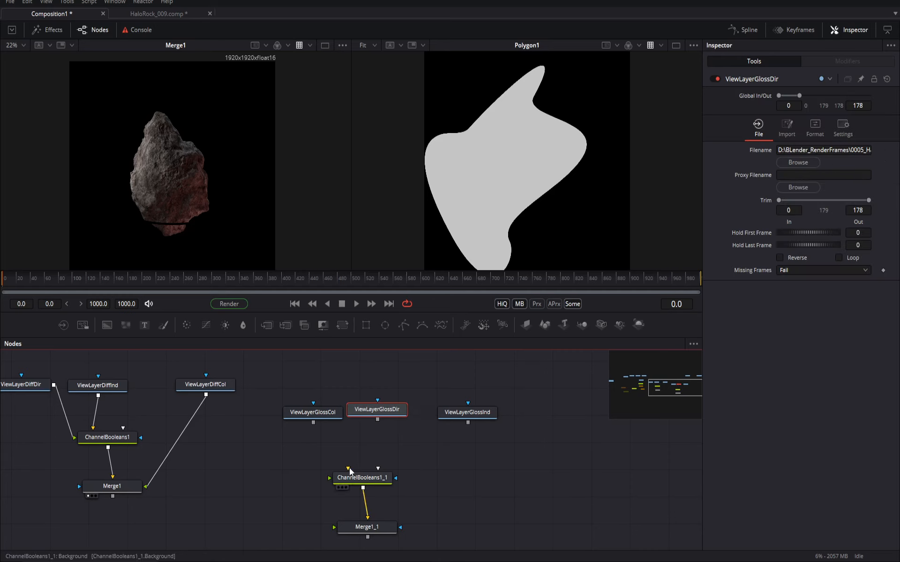
pyautogui.moveTo(348, 468); pyautogui.dragTo(379, 421)
pyautogui.moveTo(330, 478); pyautogui.dragTo(450, 415)
pyautogui.moveTo(368, 527); pyautogui.dragTo(317, 519)
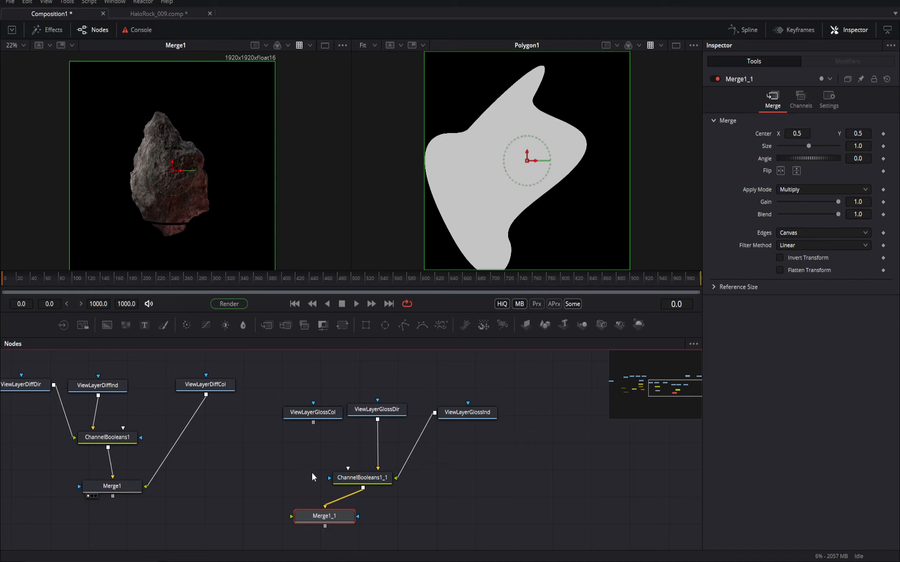
pyautogui.moveTo(291, 517); pyautogui.dragTo(313, 423)
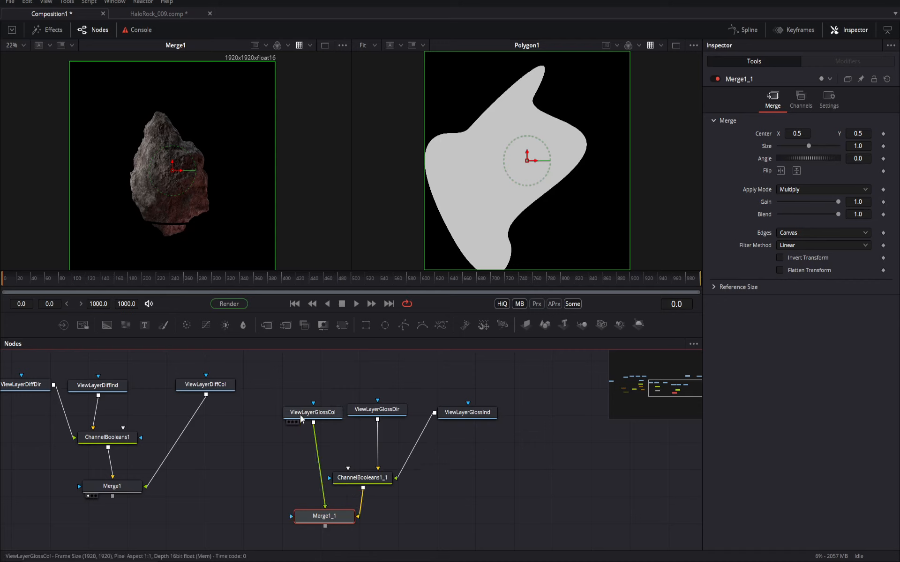
pyautogui.click(328, 521)
pyautogui.press('2')
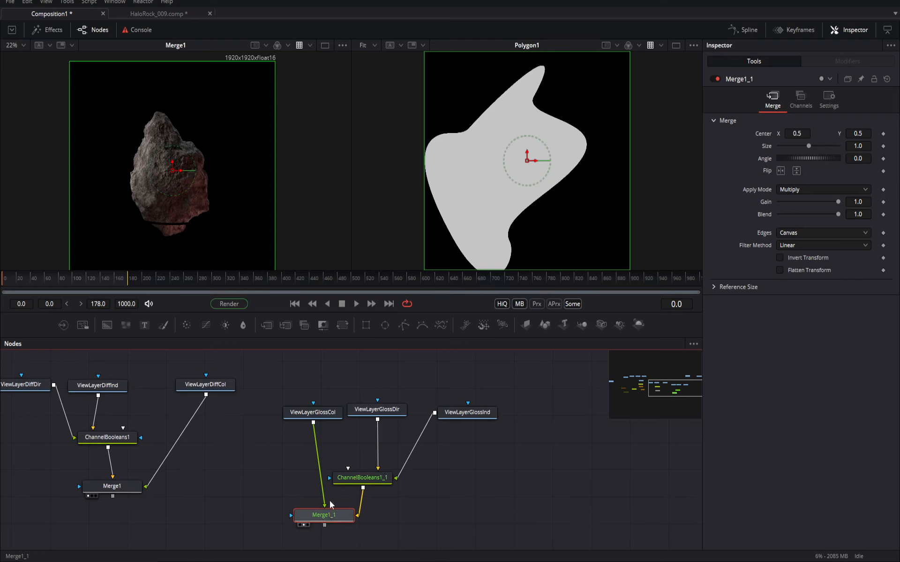
# Examine the rock's recombined glossy pass up close in the second viewer
pyautogui.scroll(2, 550, 164)
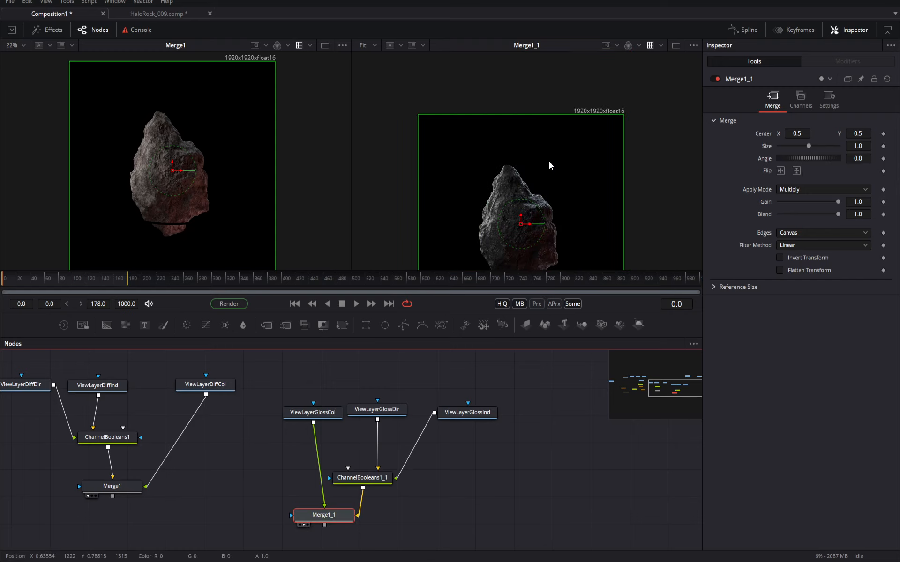
pyautogui.scroll(-2, 550, 165)
pyautogui.scroll(1, 549, 165)
pyautogui.scroll(1, 550, 165)
pyautogui.scroll(-2, 548, 166)
pyautogui.scroll(3, 544, 168)
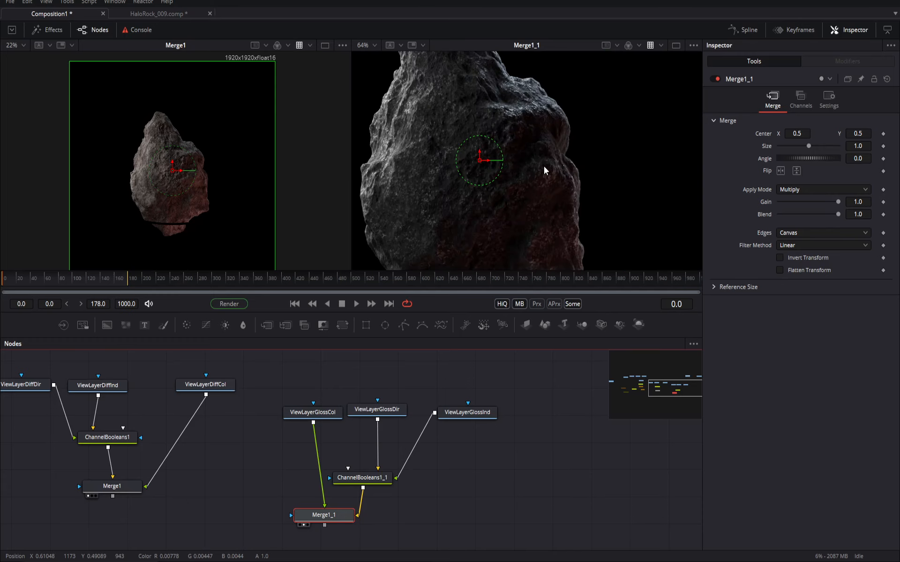
pyautogui.scroll(-1, 544, 167)
pyautogui.scroll(1, 480, 178)
pyautogui.scroll(1, 480, 178)
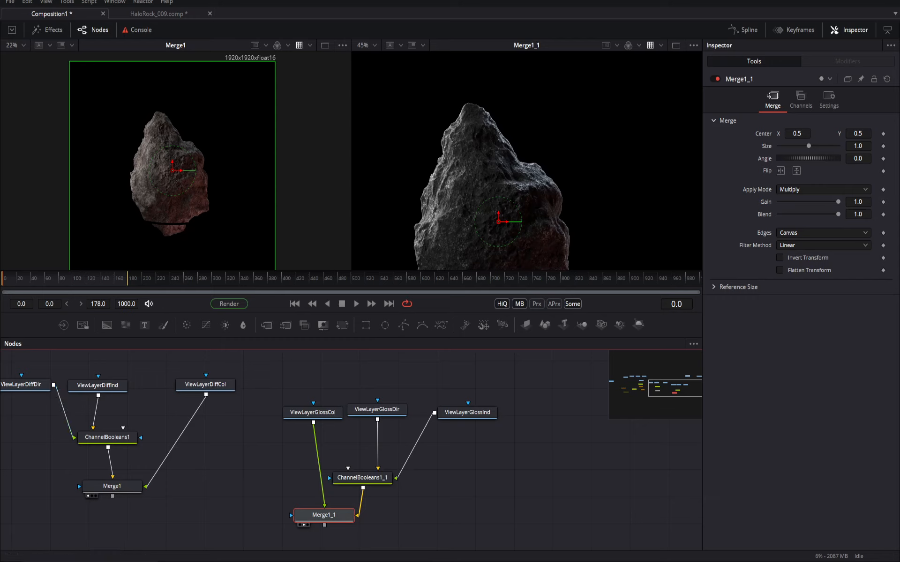
# Duplicate ChannelBooleans1 with its Add operation and place the copy between and below Merge1 and Merge1_1
pyautogui.moveTo(250, 500); pyautogui.dragTo(252, 420)
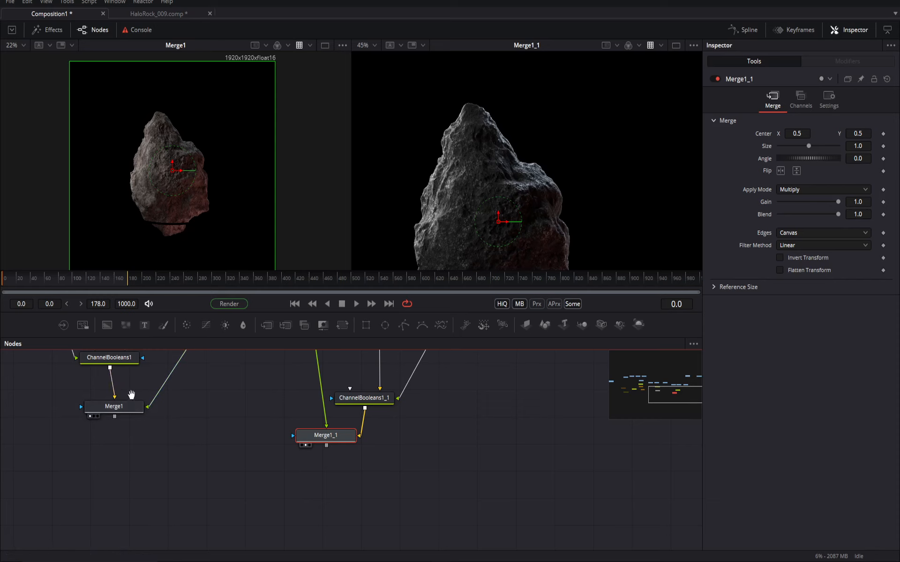
pyautogui.moveTo(132, 395); pyautogui.dragTo(143, 431)
pyautogui.click(124, 394)
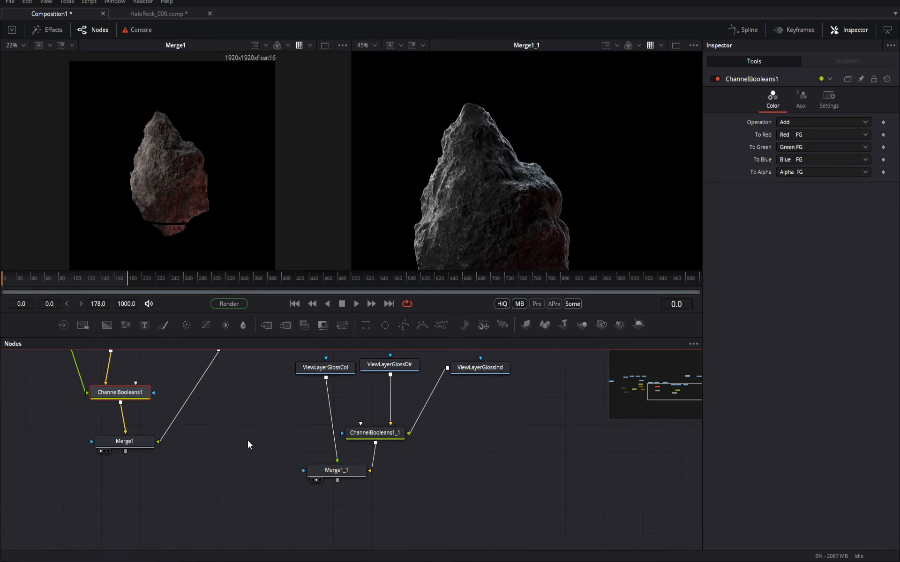
pyautogui.scroll(-3, 253, 450)
pyautogui.hotkey('ctrl', 'v')
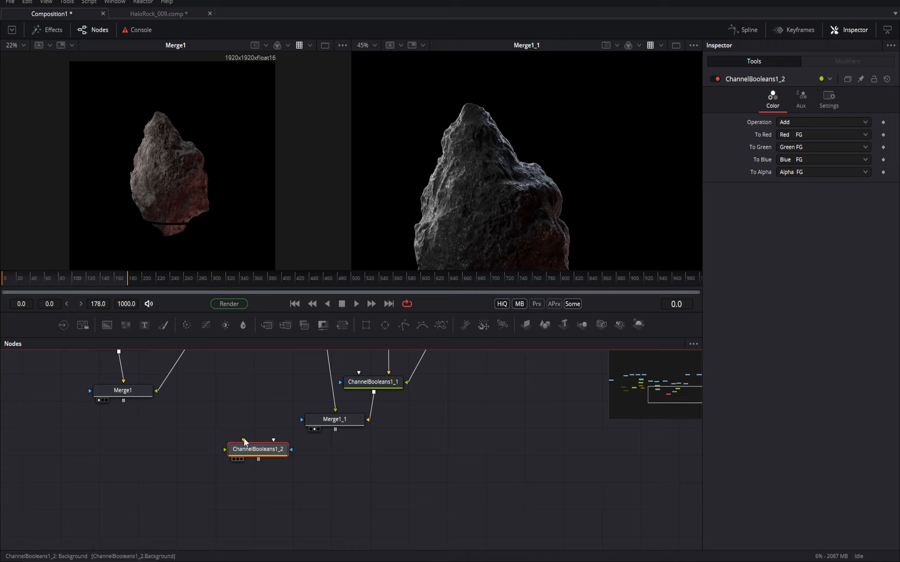
# Connect Merge1_1 and Merge1 to ChannelBooleans1_2 and show the combined result in the first viewer
pyautogui.moveTo(243, 440); pyautogui.dragTo(347, 420)
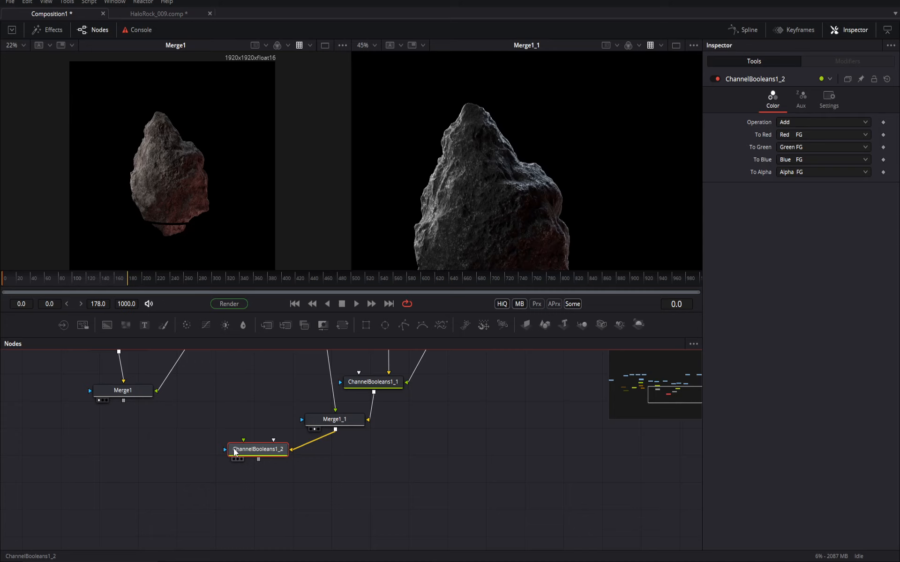
pyautogui.moveTo(243, 440); pyautogui.dragTo(156, 391)
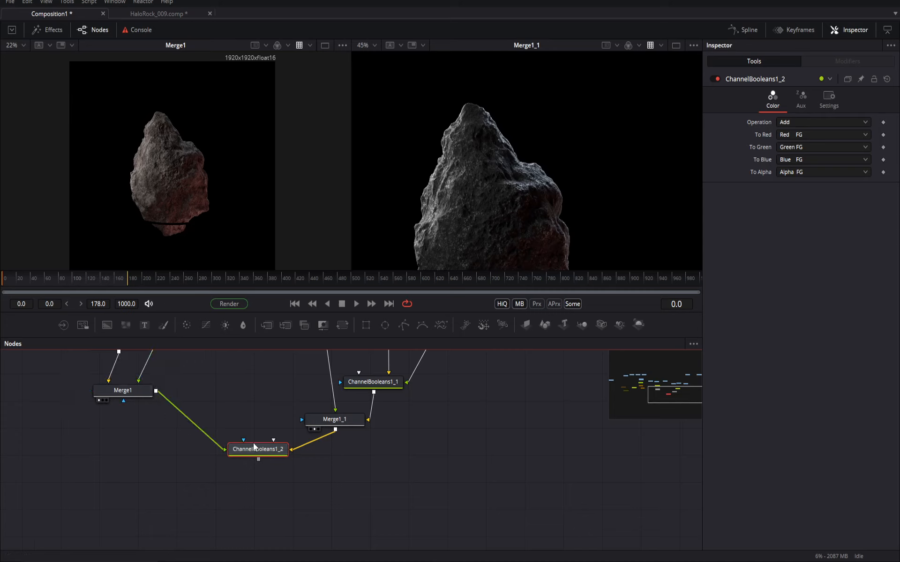
pyautogui.moveTo(260, 450); pyautogui.dragTo(263, 458)
pyautogui.press('1')
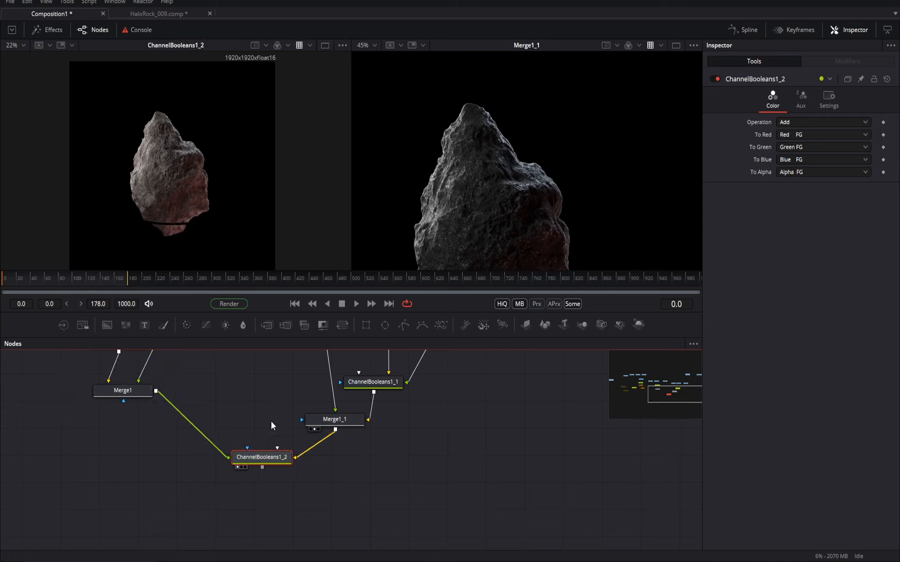
pyautogui.scroll(3, 237, 392)
pyautogui.scroll(-5, 239, 398)
pyautogui.moveTo(243, 441); pyautogui.dragTo(289, 474)
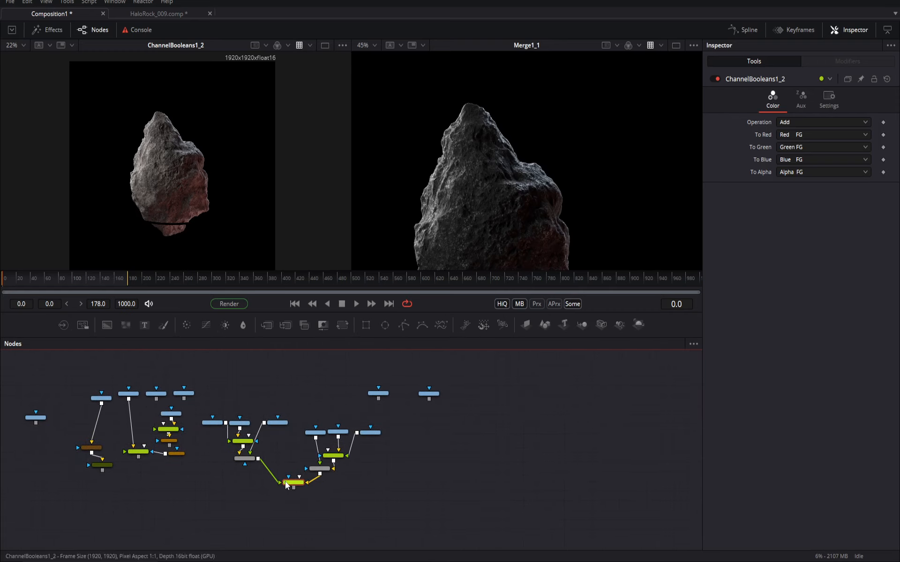
pyautogui.press('1')
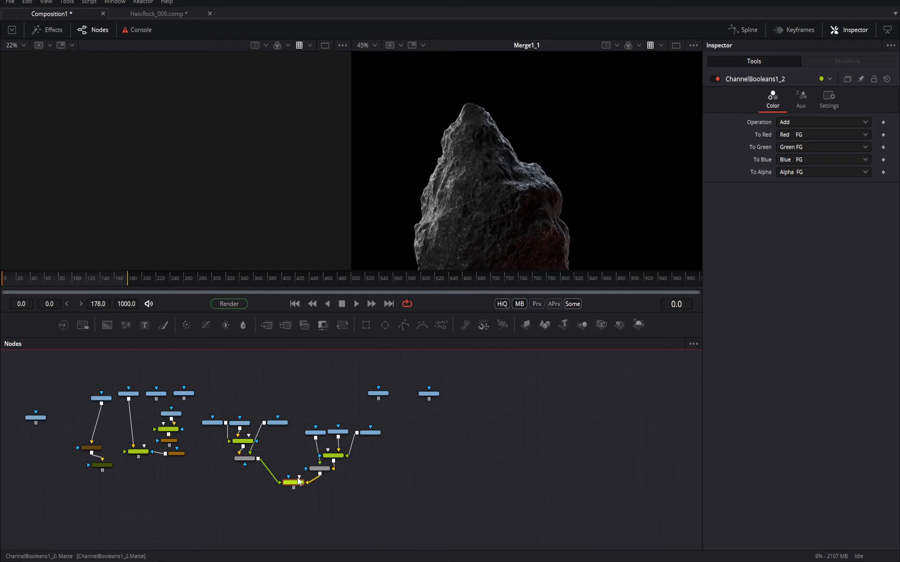
pyautogui.press('1')
pyautogui.scroll(3, 231, 429)
pyautogui.scroll(-3, 230, 428)
pyautogui.scroll(4, 229, 426)
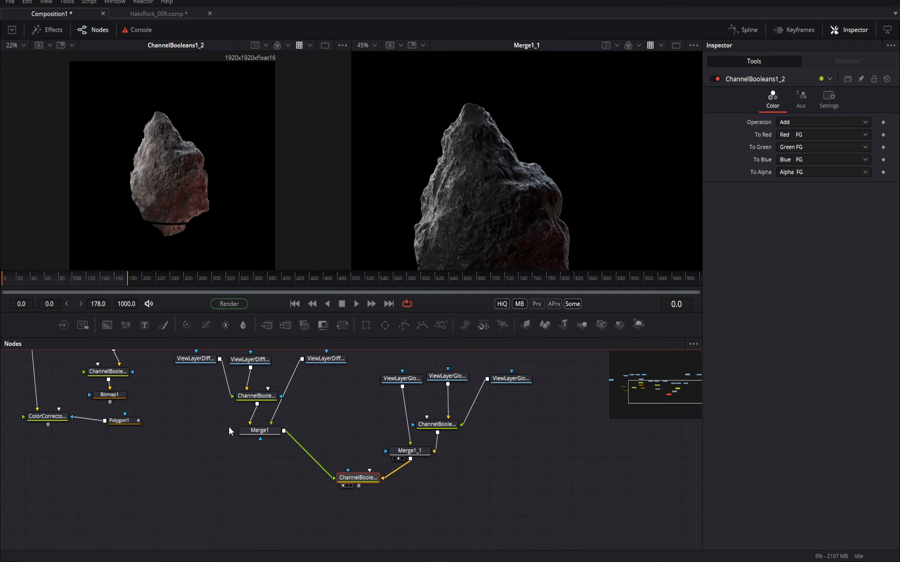
# Compare the full HaloRock render from Loader2_1 with ChannelBooleans1_2 by alternating them in the first viewer
pyautogui.moveTo(223, 458); pyautogui.dragTo(204, 529)
pyautogui.moveTo(189, 454); pyautogui.dragTo(323, 462)
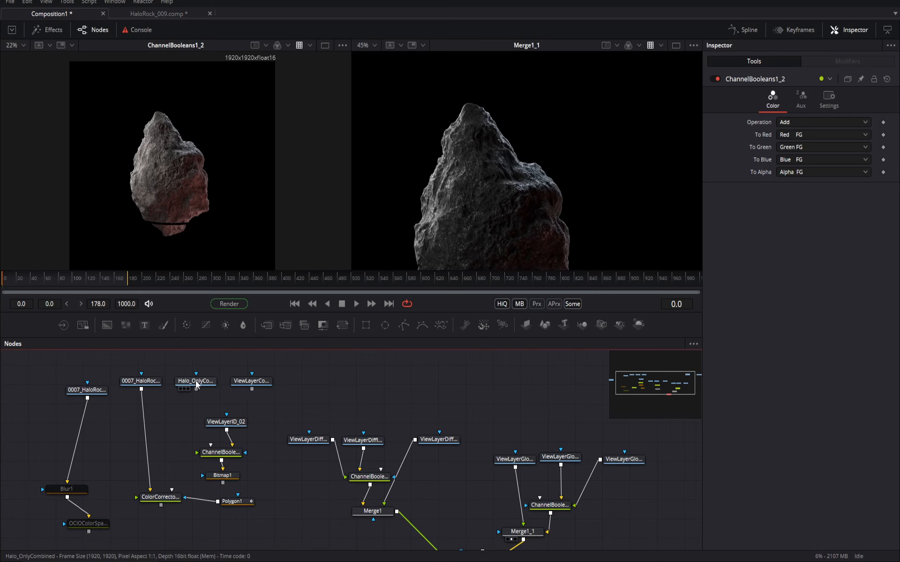
pyautogui.click(140, 382)
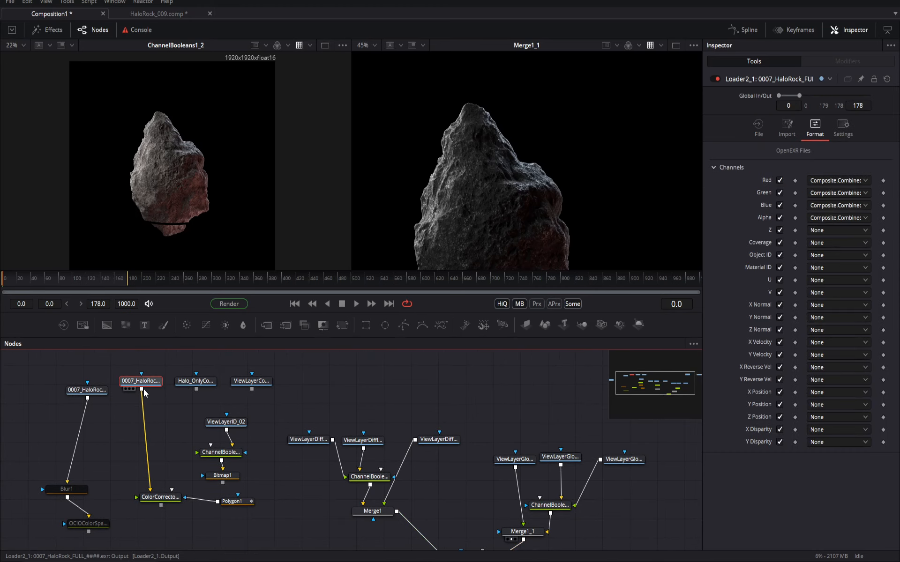
pyautogui.press('1')
pyautogui.scroll(-2, 487, 493)
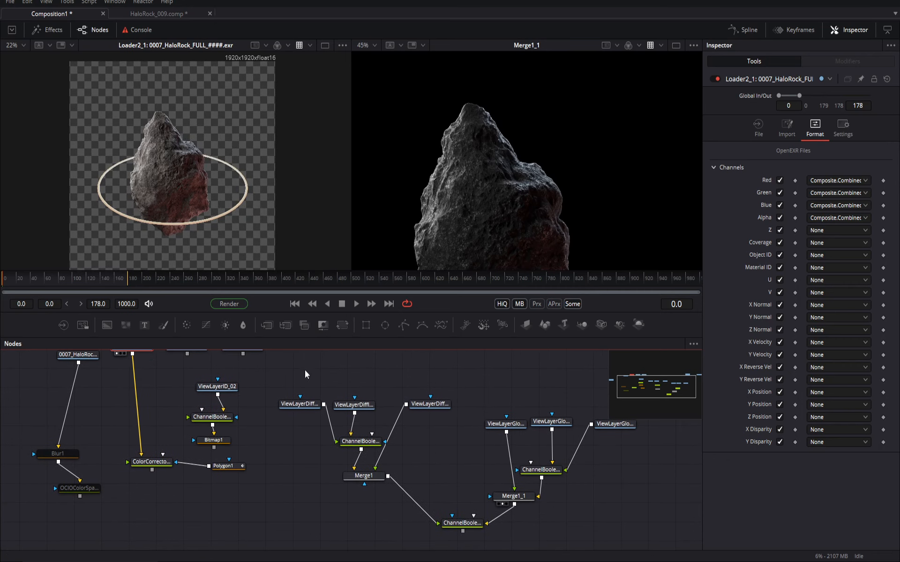
pyautogui.click(460, 523)
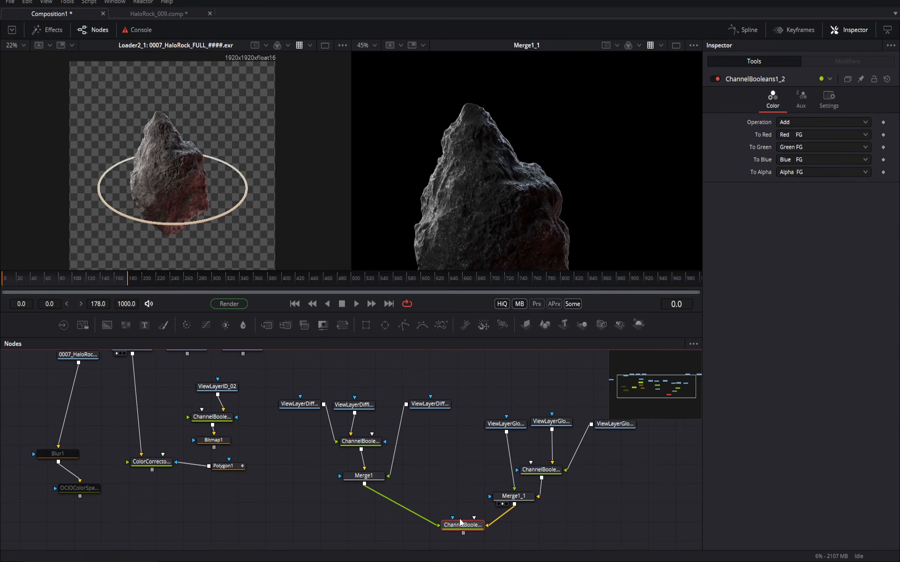
pyautogui.press('1')
pyautogui.moveTo(140, 375); pyautogui.dragTo(146, 391)
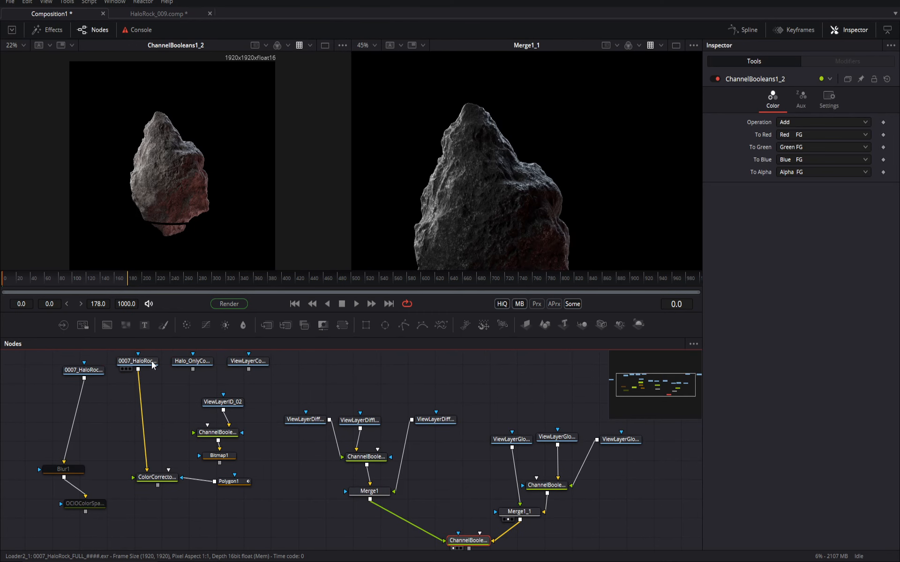
pyautogui.click(152, 364)
pyautogui.press('1')
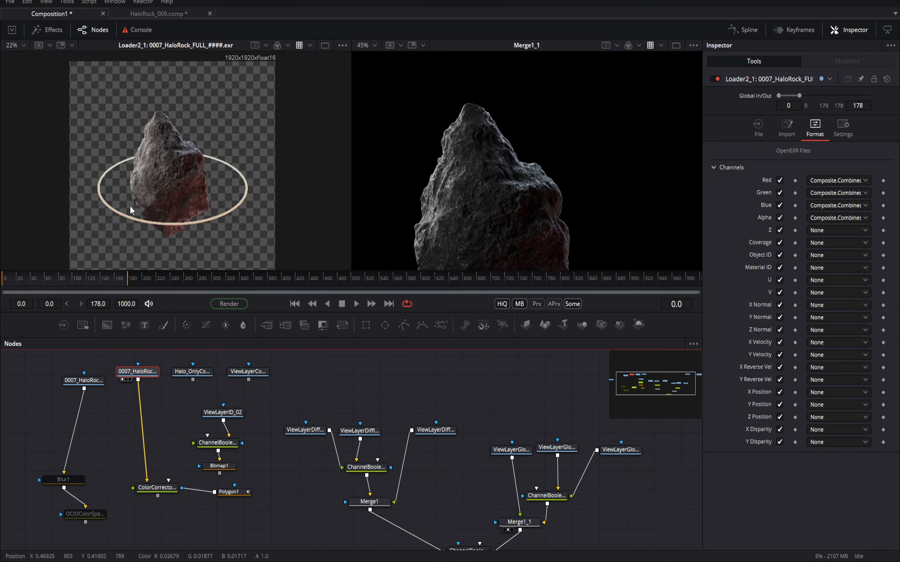
pyautogui.moveTo(397, 467); pyautogui.dragTo(355, 442)
pyautogui.click(417, 527)
pyautogui.press('1')
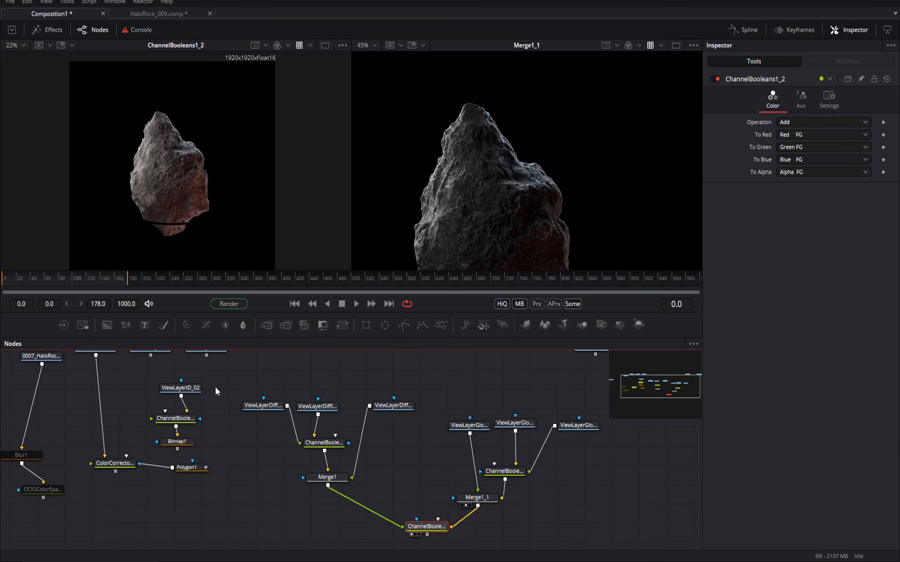
pyautogui.moveTo(258, 380); pyautogui.dragTo(135, 415)
pyautogui.moveTo(342, 397); pyautogui.dragTo(279, 369)
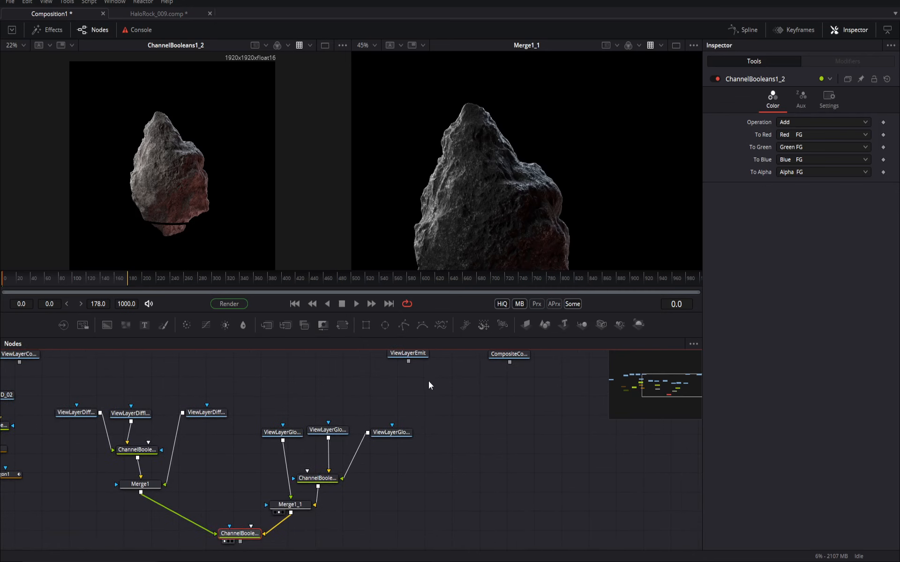
# Move ViewLayerEmit down beside Merge1_1 and duplicate ChannelBooleans1_2 with its Add operation, placing the copy below the original
pyautogui.moveTo(418, 359); pyautogui.dragTo(437, 450)
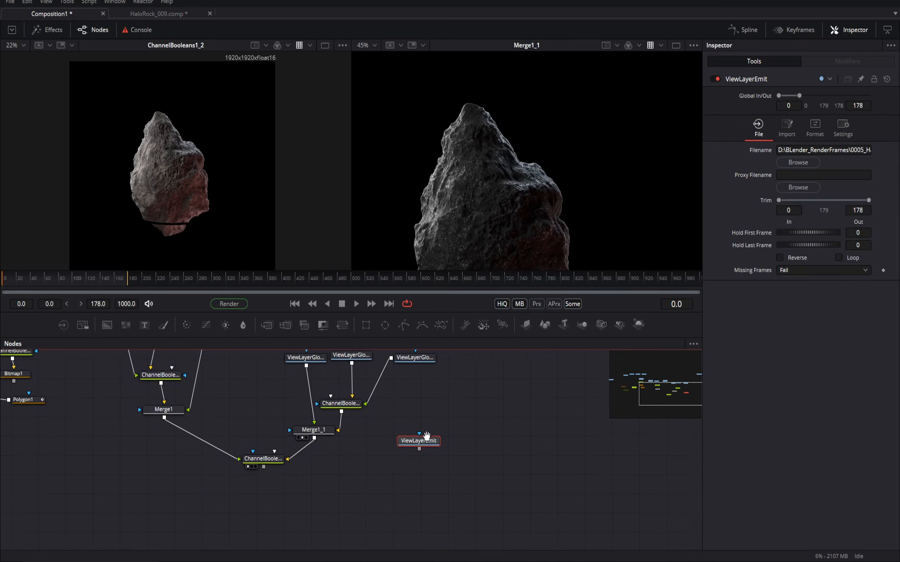
pyautogui.click(263, 479)
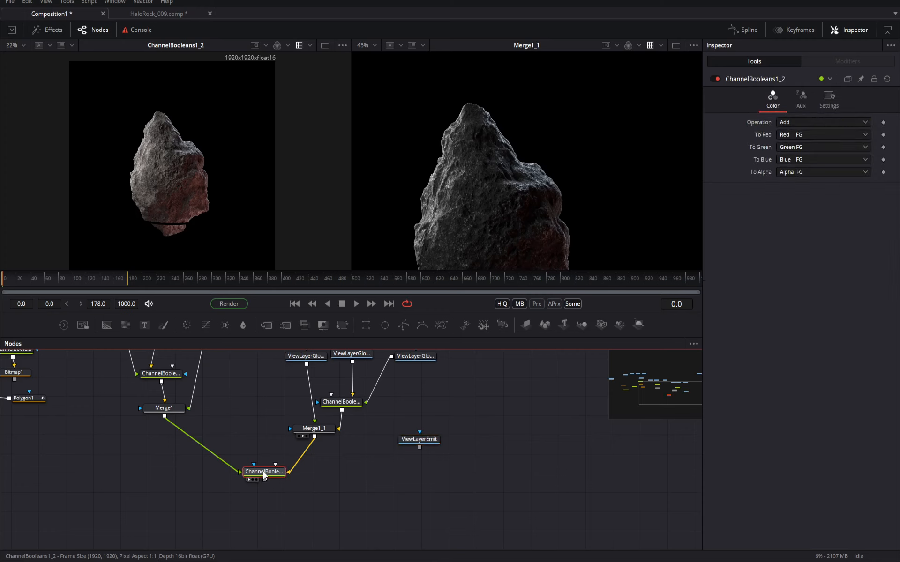
pyautogui.hotkey('ctrl', 'v')
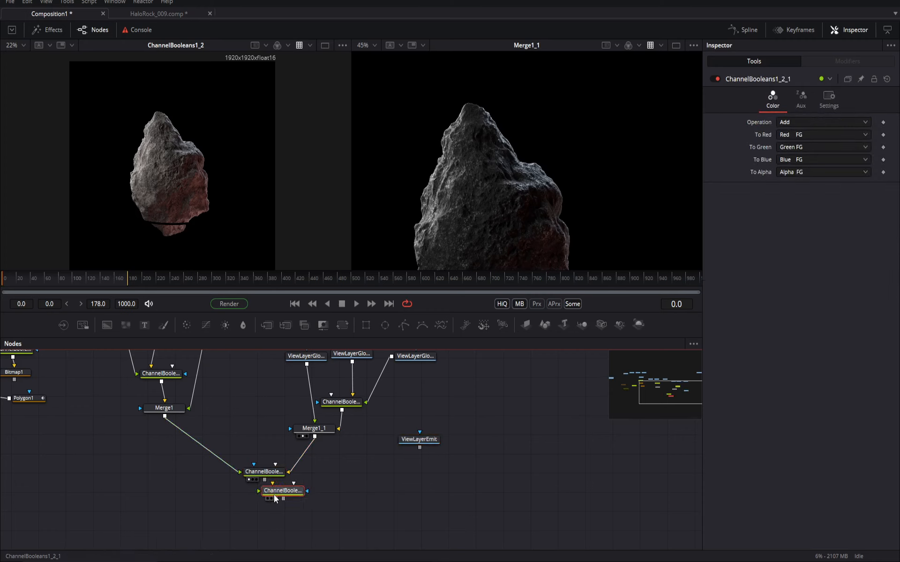
# Connect ChannelBooleans1_2 as background and ViewLayerEmit as foreground of the copied Add node, and show the result in the first viewer
pyautogui.moveTo(267, 484)
pyautogui.mouseDown()
pyautogui.moveTo(260, 512)
pyautogui.moveTo(275, 474)
pyautogui.mouseUp()
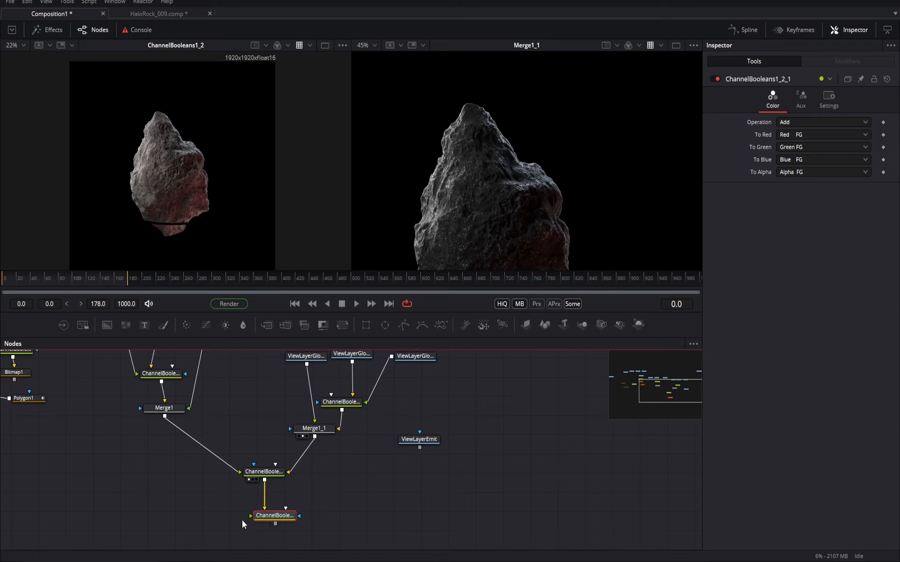
pyautogui.moveTo(251, 516); pyautogui.dragTo(395, 439)
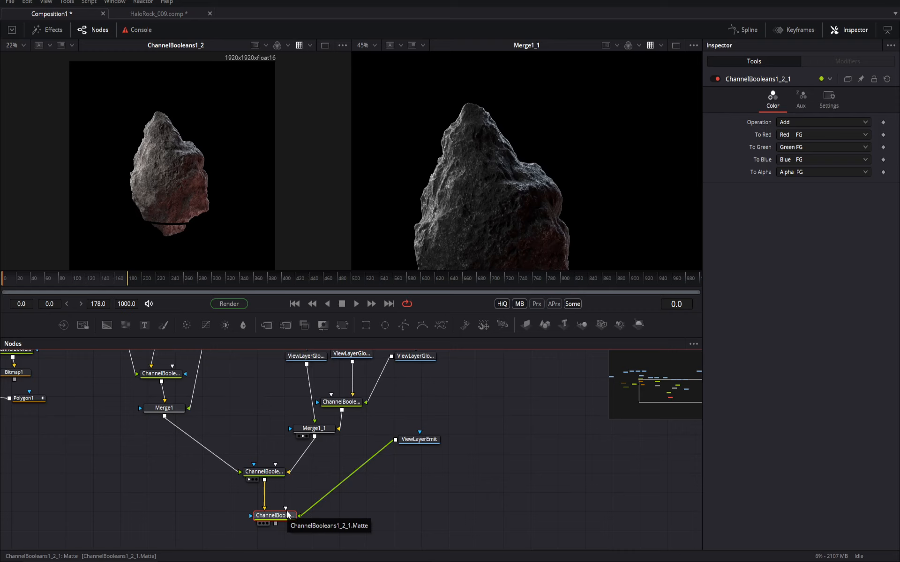
pyautogui.press('1')
# Compare the combined result of ChannelBooleans1_2_1 with the full HaloRock render from Loader2_1 in the first viewer
pyautogui.keyDown('ctrl'); pyautogui.scroll(-4, 324, 424); pyautogui.keyUp('ctrl')
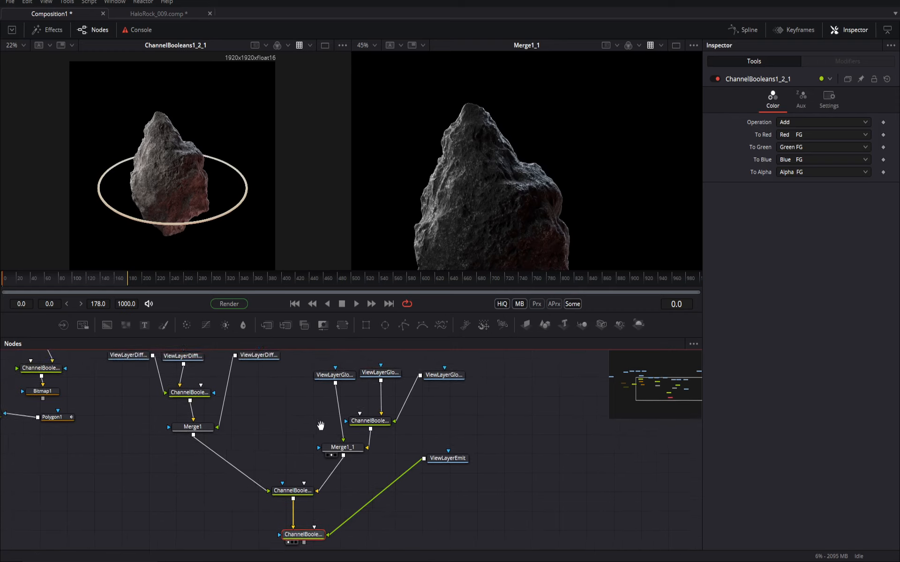
pyautogui.keyDown('ctrl'); pyautogui.scroll(2, 334, 428); pyautogui.keyUp('ctrl')
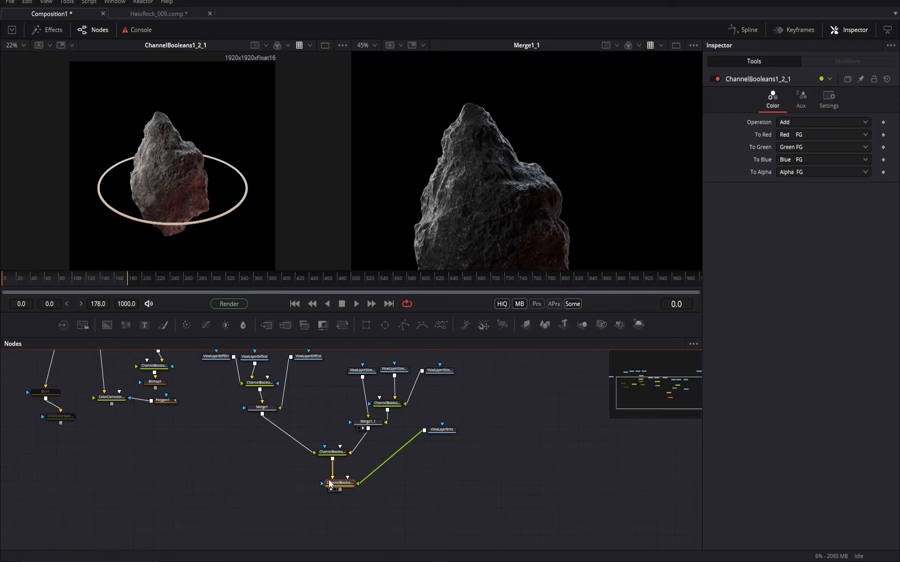
pyautogui.press('1')
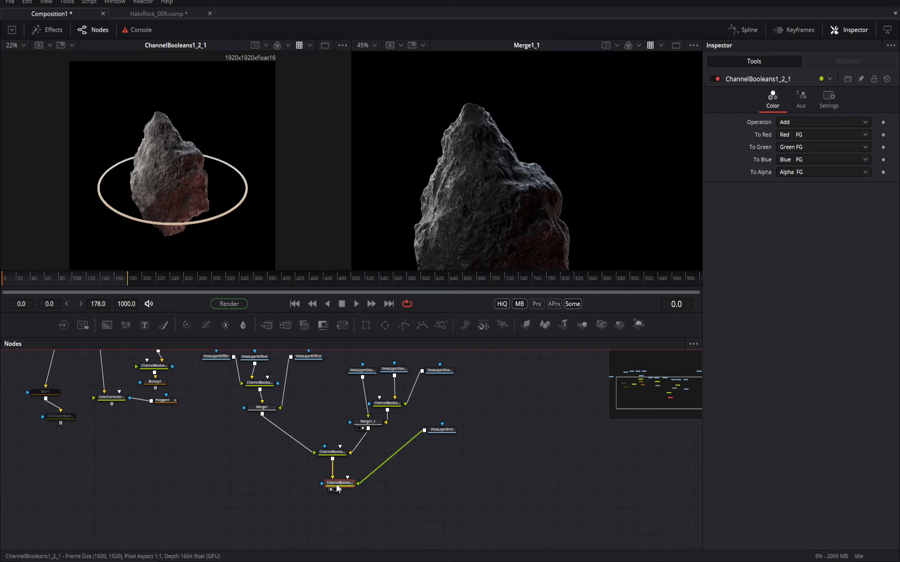
pyautogui.moveTo(150, 460); pyautogui.dragTo(180, 517)
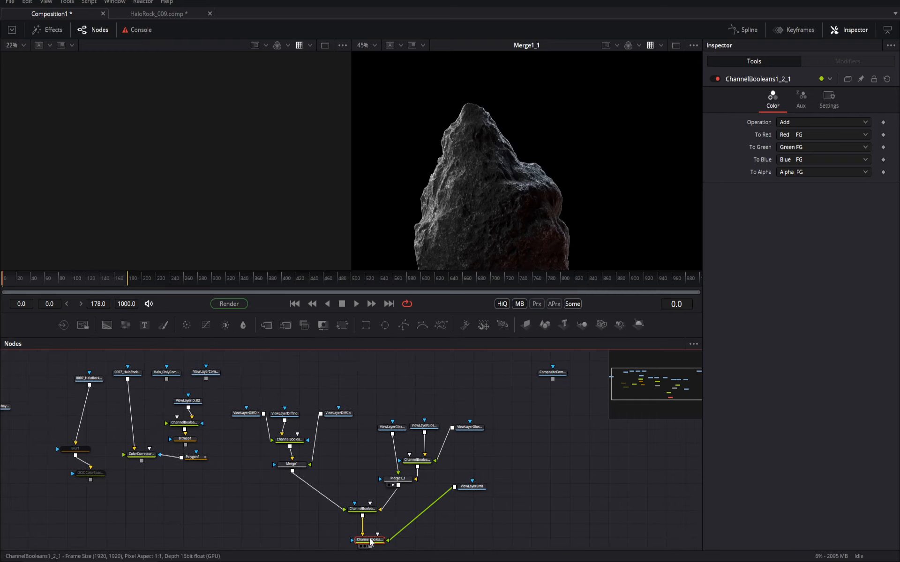
pyautogui.press('1')
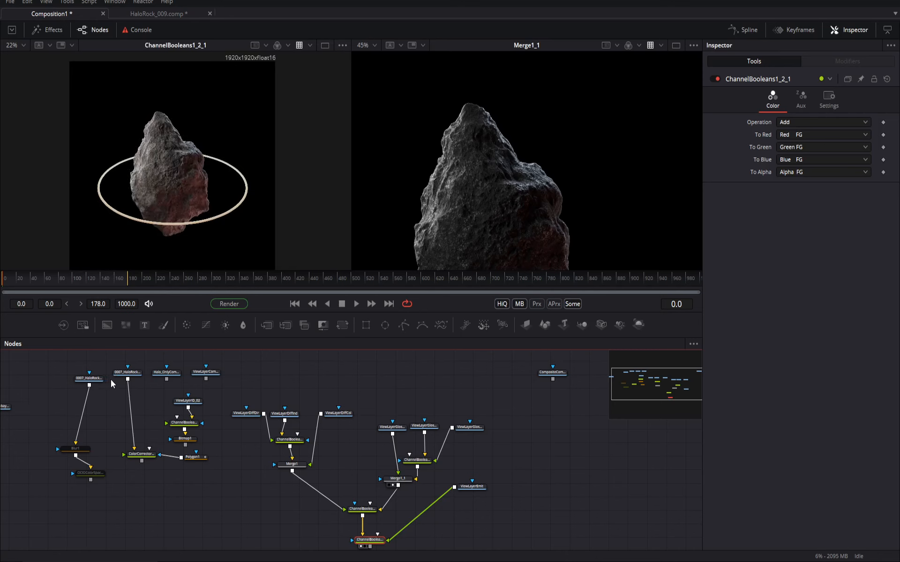
pyautogui.click(131, 375)
pyautogui.press('1')
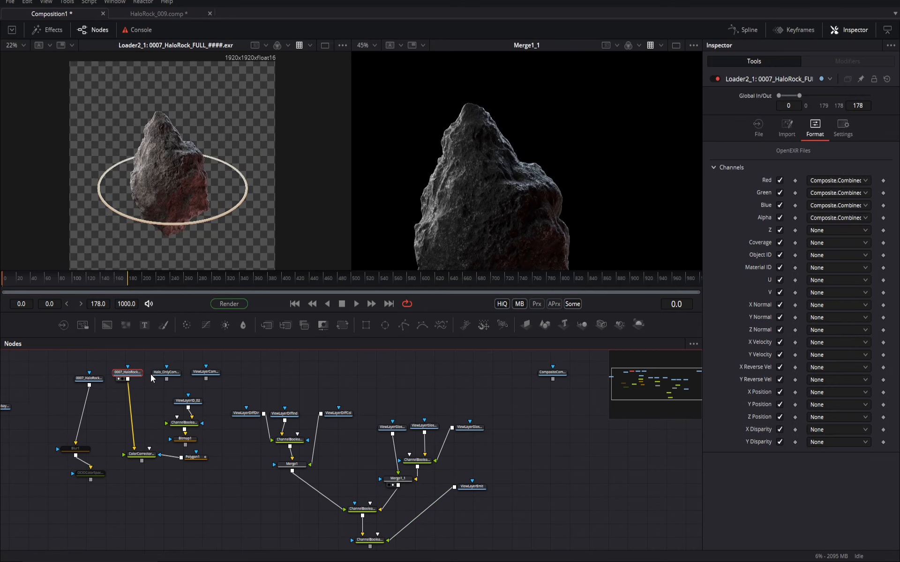
# Compare the CompositeCombined pass with ChannelBooleans1_2_1 by showing one after the other in the first viewer
pyautogui.moveTo(346, 481); pyautogui.dragTo(269, 468)
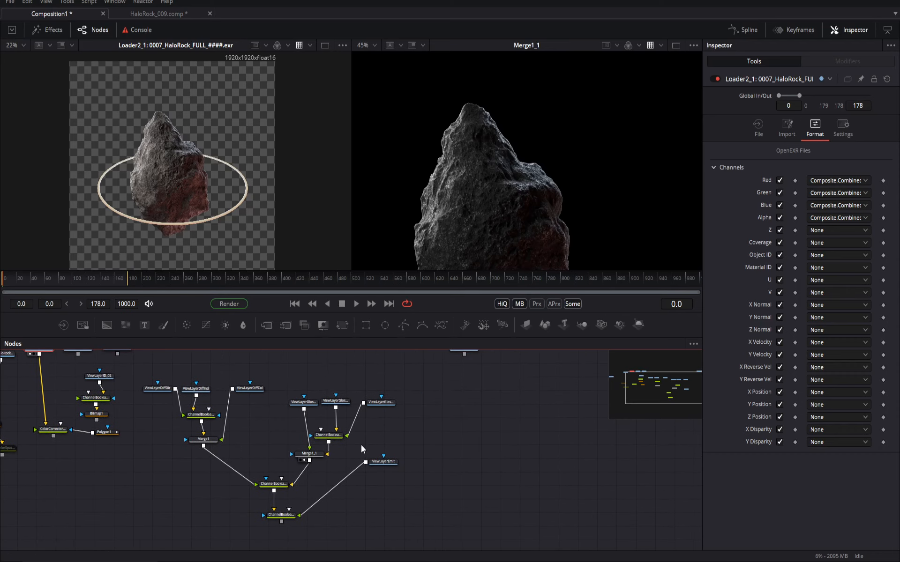
pyautogui.click(457, 379)
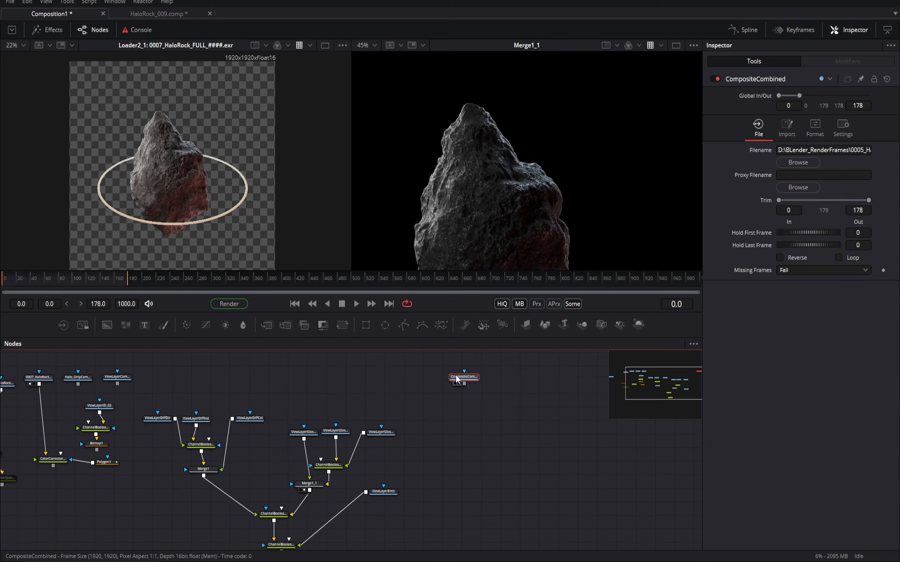
pyautogui.press('1')
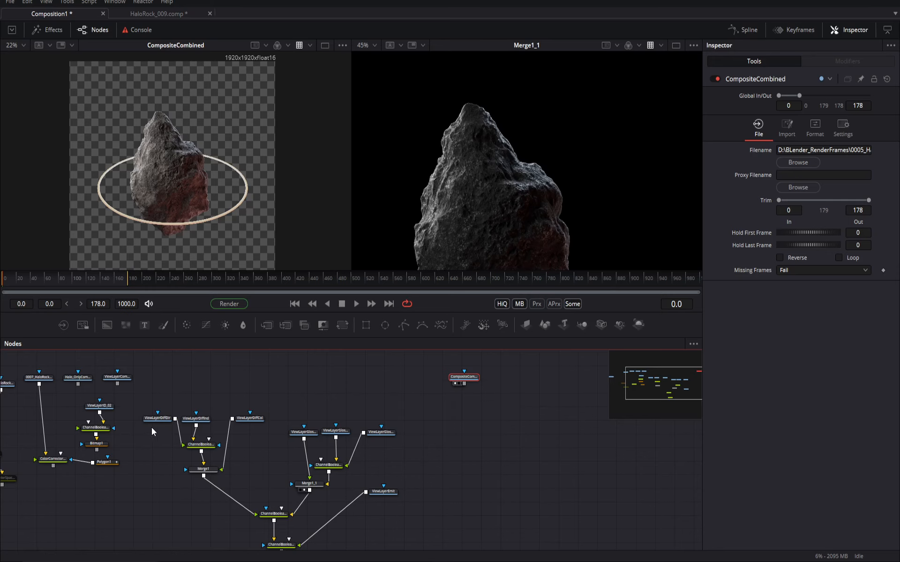
pyautogui.moveTo(251, 516); pyautogui.dragTo(277, 474)
pyautogui.click(305, 503)
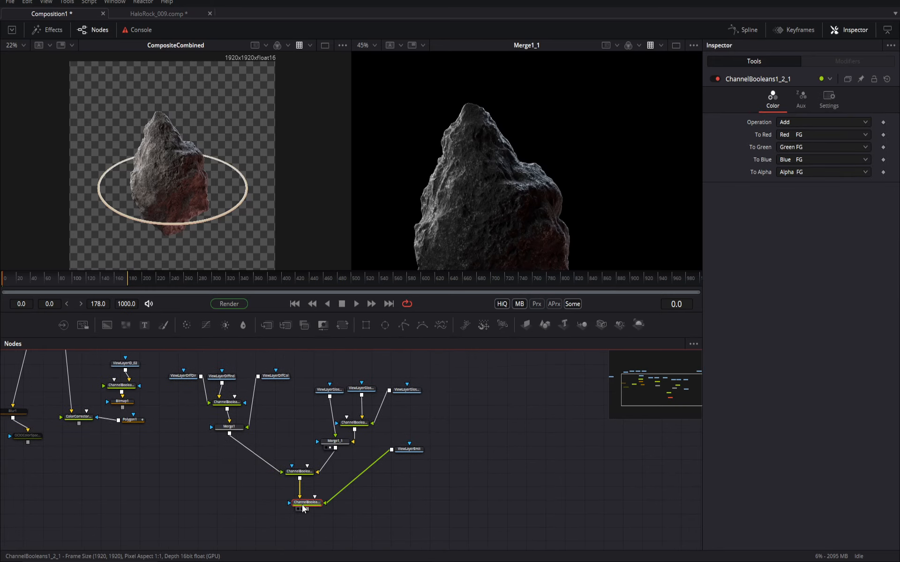
pyautogui.press('1')
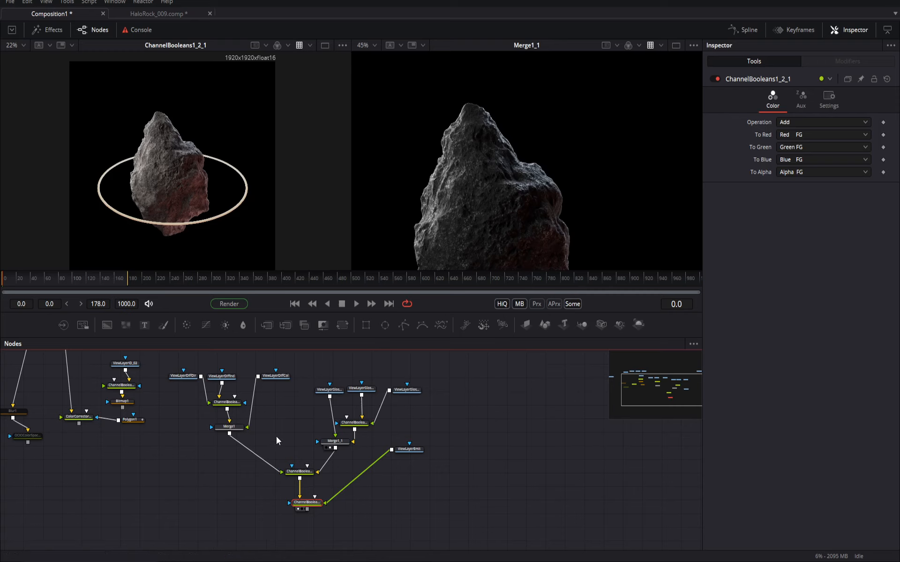
# Move ViewLayerDiffInd slightly higher above ChannelBooleans1 and review the diffuse and glossy node branches
pyautogui.scroll(5, 206, 388)
pyautogui.moveTo(212, 409); pyautogui.dragTo(207, 448)
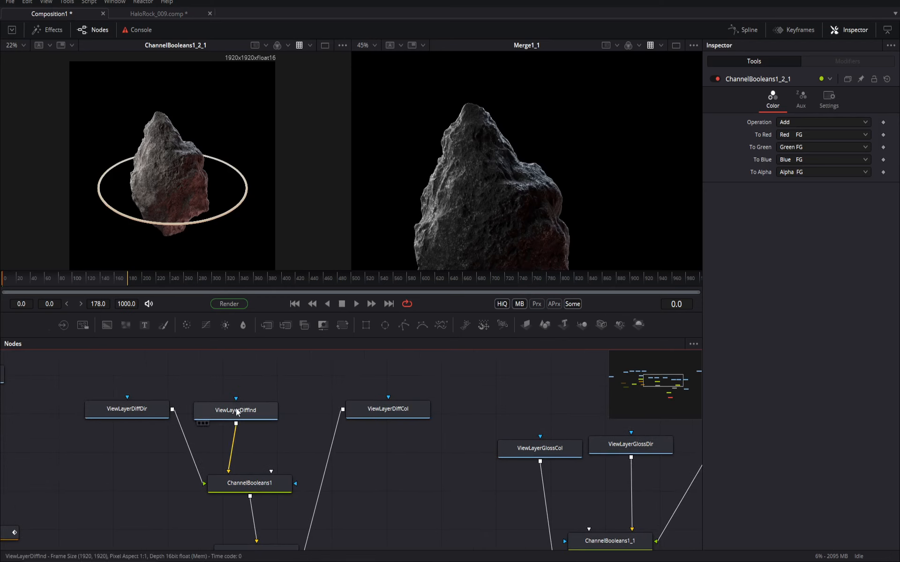
pyautogui.moveTo(236, 346); pyautogui.dragTo(231, 395)
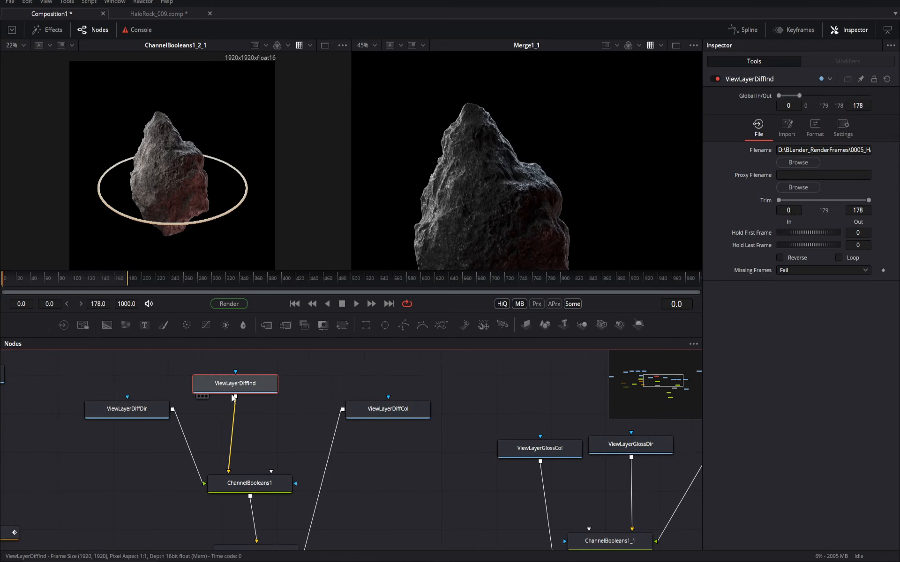
pyautogui.moveTo(249, 447); pyautogui.dragTo(229, 425)
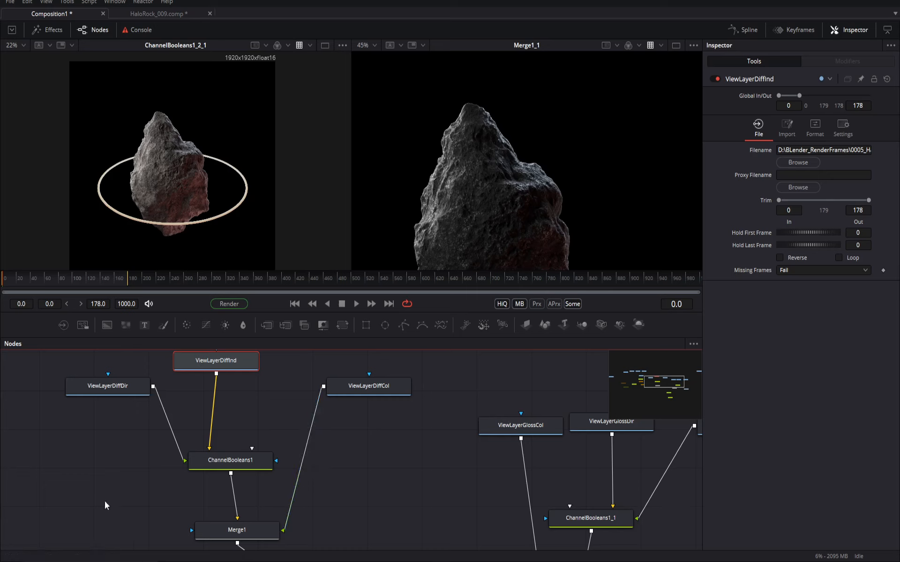
pyautogui.moveTo(363, 413); pyautogui.dragTo(226, 365)
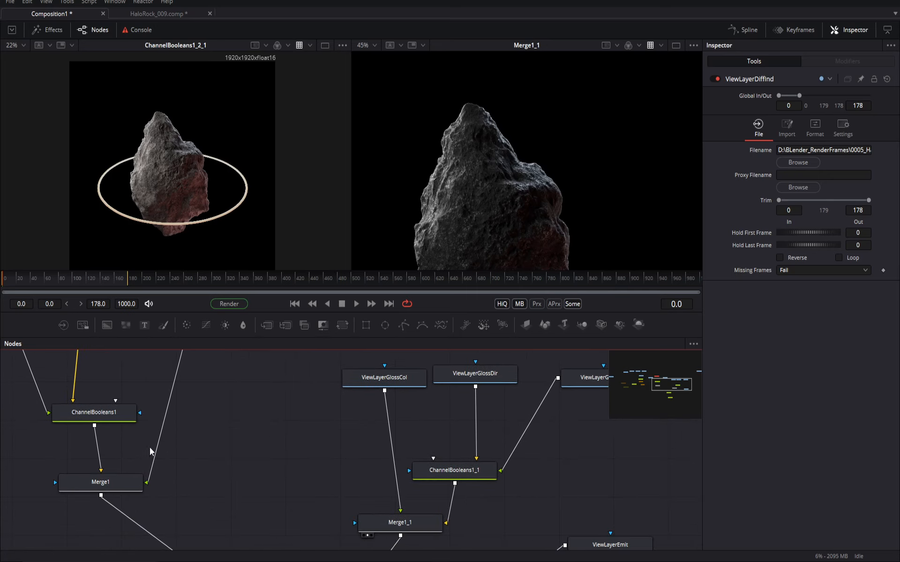
pyautogui.scroll(-3, 150, 446)
pyautogui.scroll(-5, 273, 421)
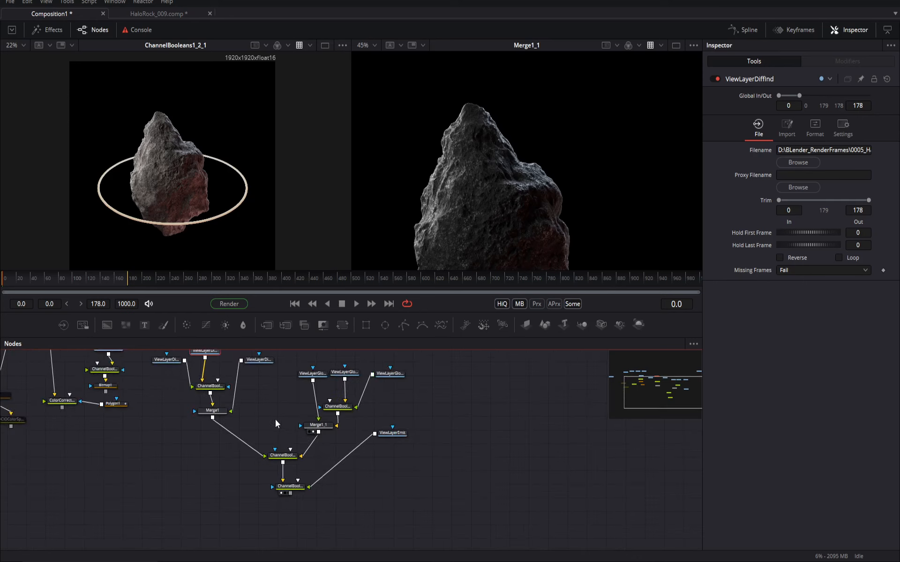